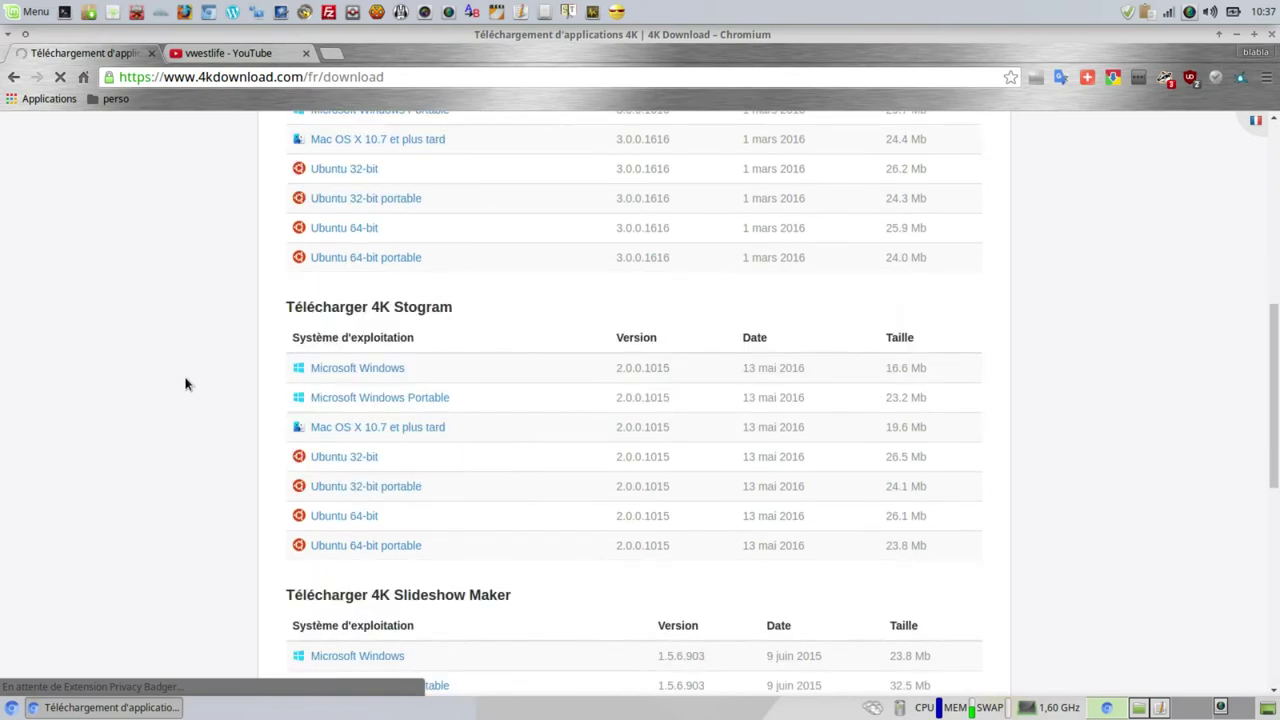
- Look through the download lists for the 4K applications on the 4kdownload.com page
{"action": "scroll", "coordinate": [185, 384], "scroll_direction": "down", "scroll_amount": 10}
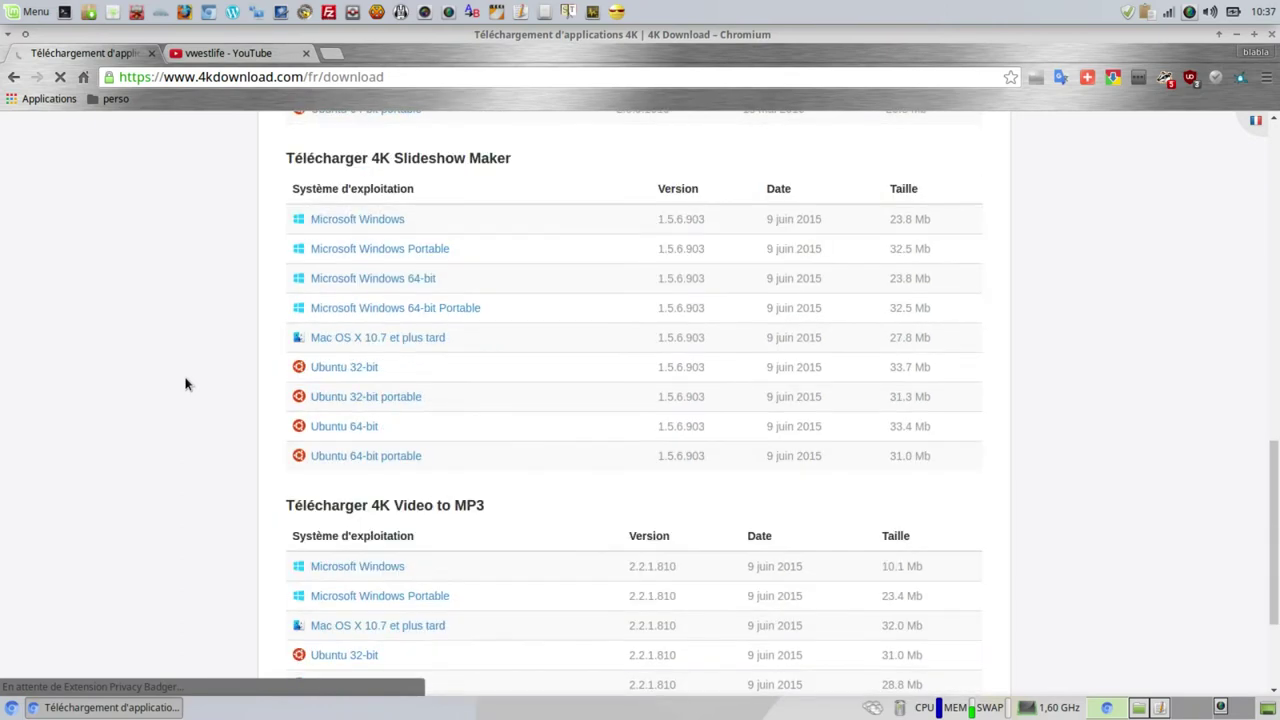
{"action": "scroll", "coordinate": [183, 360], "scroll_direction": "up", "scroll_amount": 15}
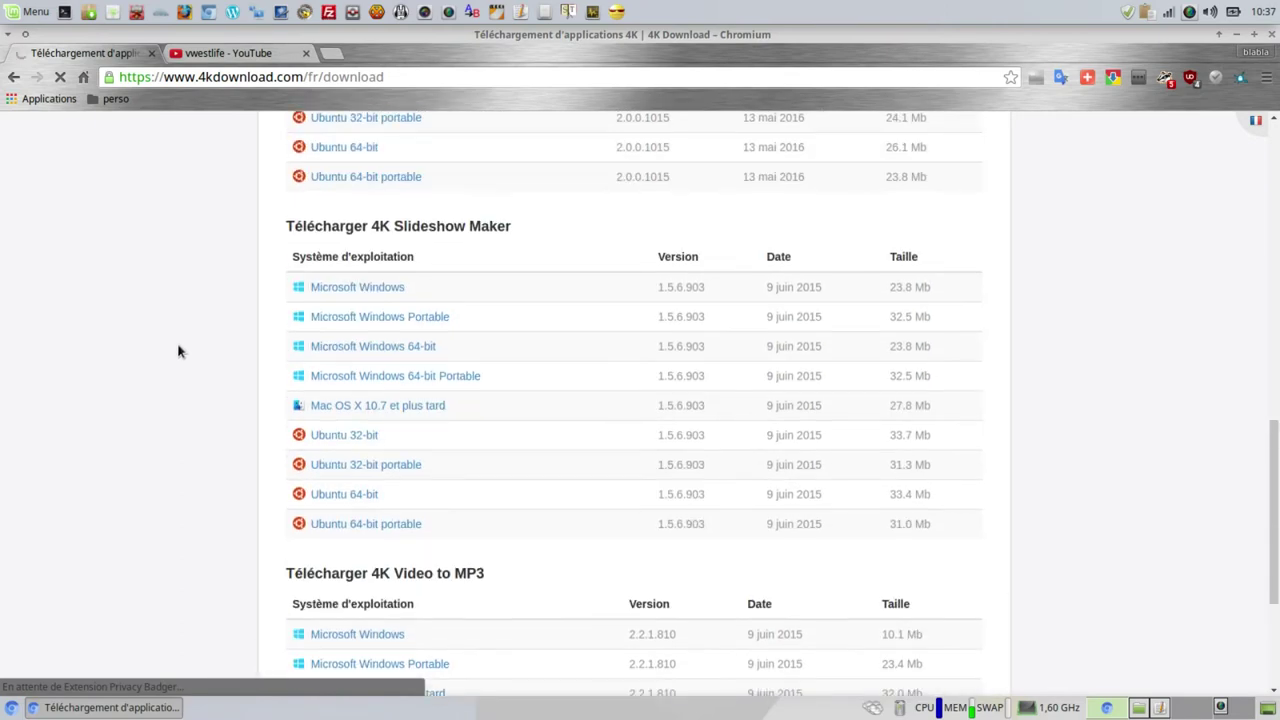
{"action": "scroll", "coordinate": [160, 324], "scroll_direction": "up", "scroll_amount": 7}
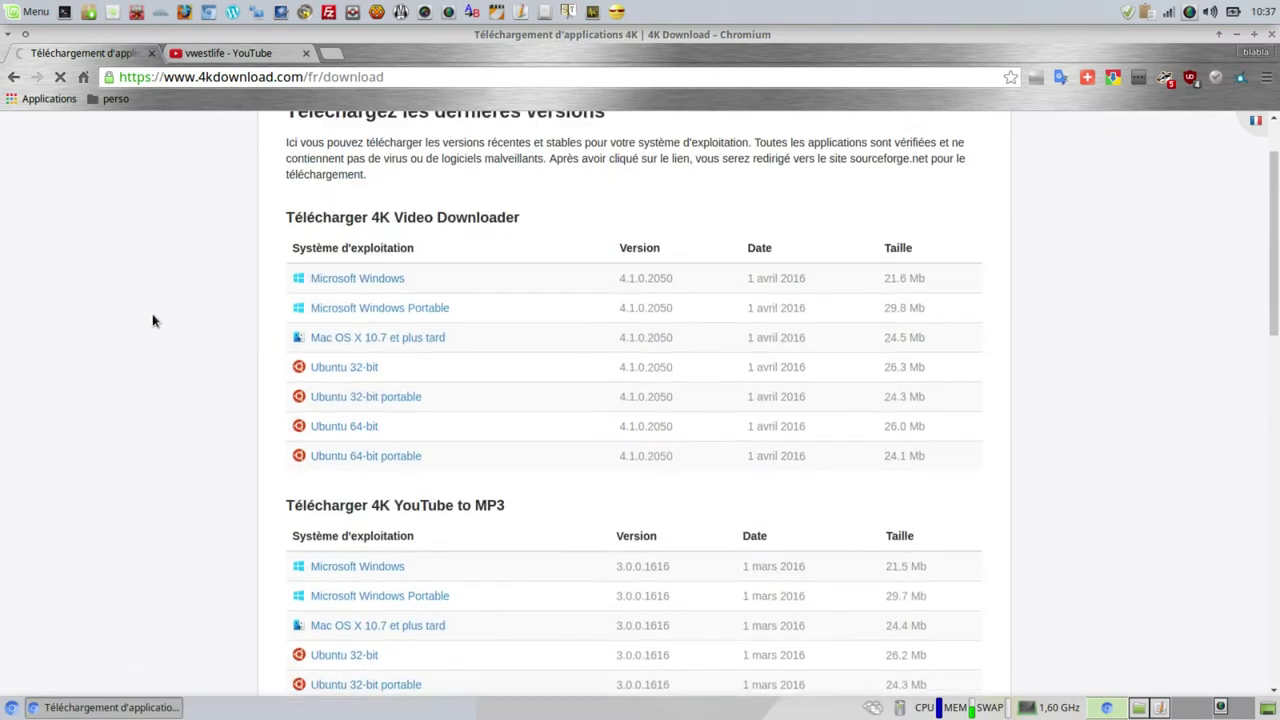
- Switch to the file manager and check the combined size of all the .deb packages in the 4k folder through their properties
{"action": "left_click", "coordinate": [1140, 711]}
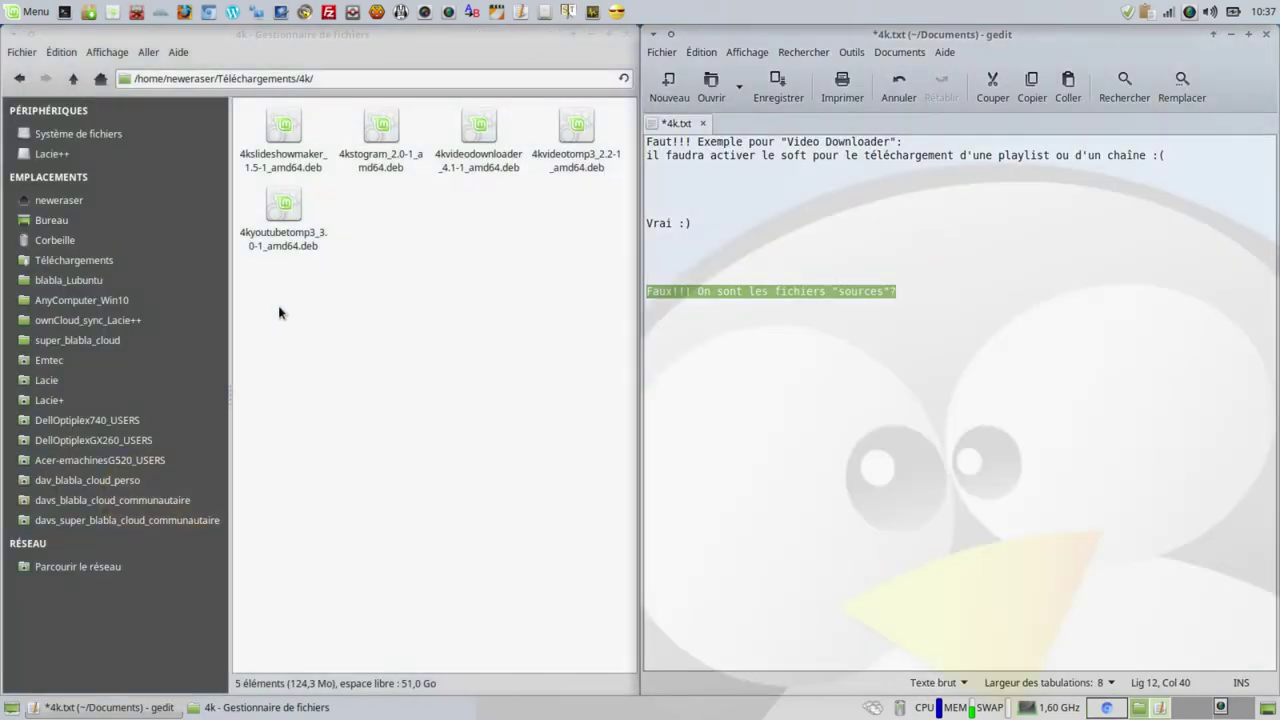
{"action": "left_click", "coordinate": [280, 309]}
{"action": "left_click_drag", "start_coordinate": [280, 283], "coordinate": [582, 116]}
{"action": "right_click", "coordinate": [582, 116]}
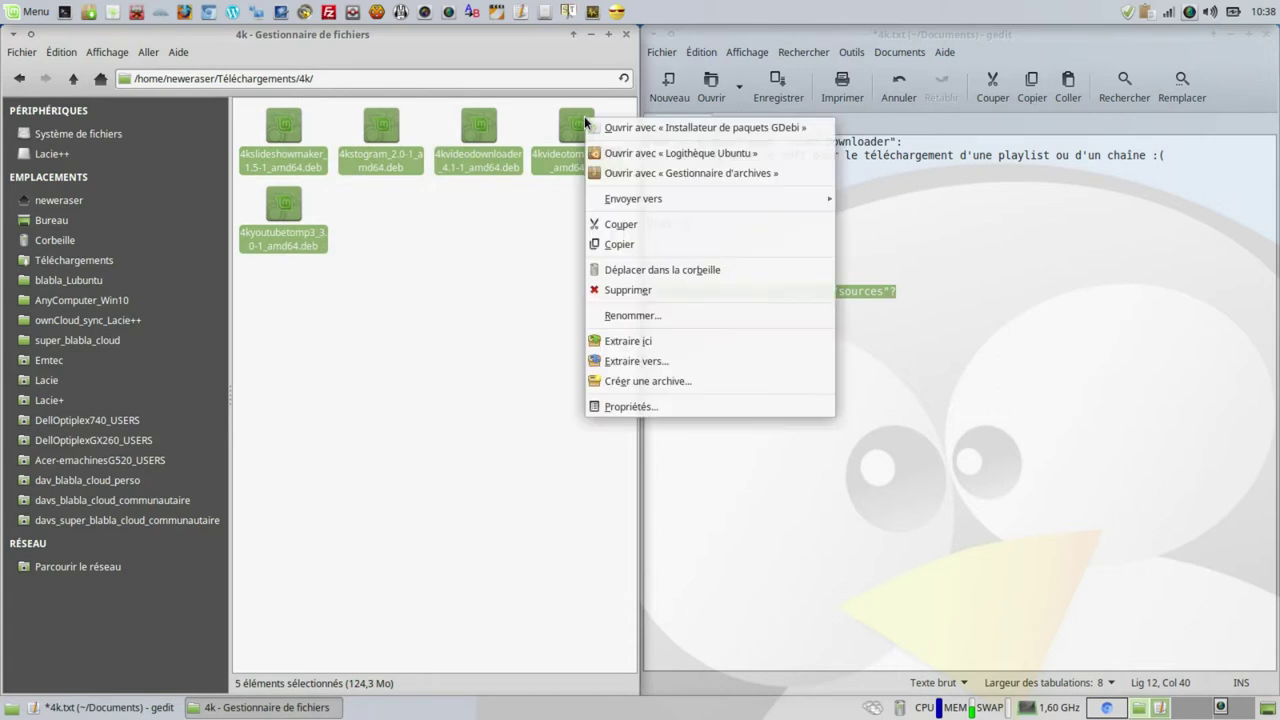
{"action": "left_click", "coordinate": [648, 402]}
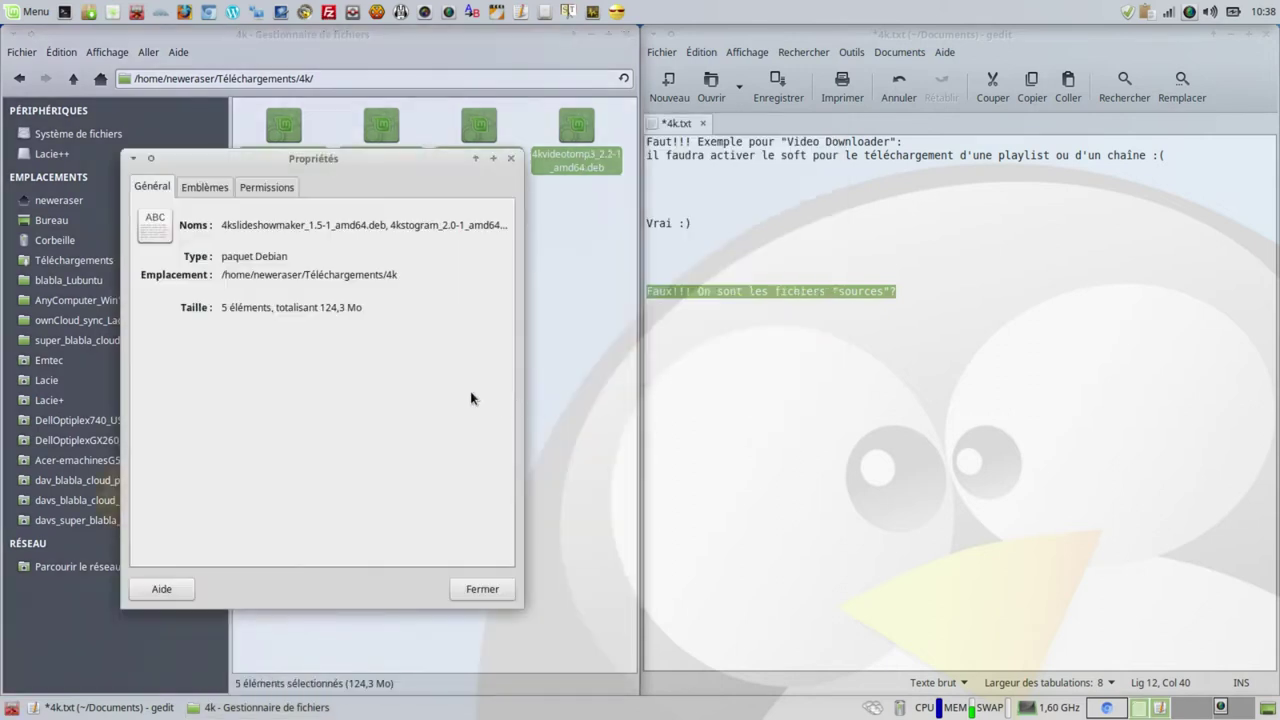
{"action": "left_click_drag", "start_coordinate": [364, 311], "coordinate": [328, 308]}
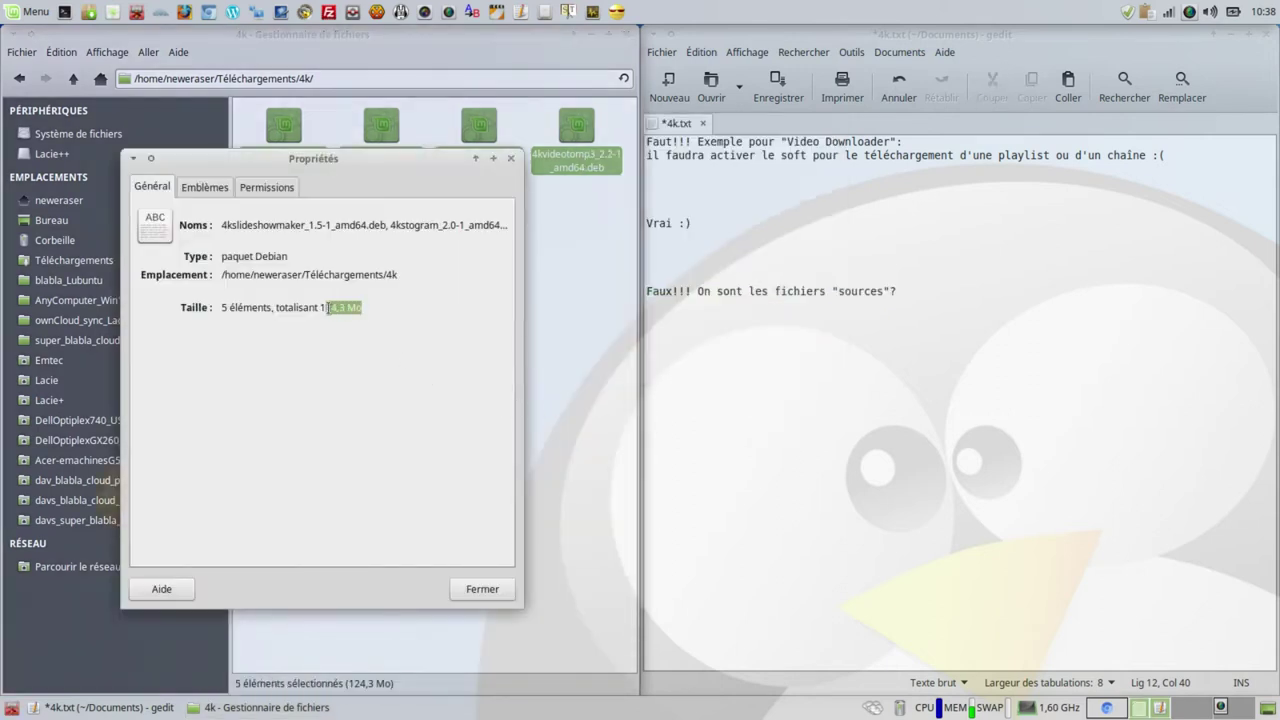
{"action": "left_click", "coordinate": [482, 592]}
{"action": "left_click", "coordinate": [482, 594]}
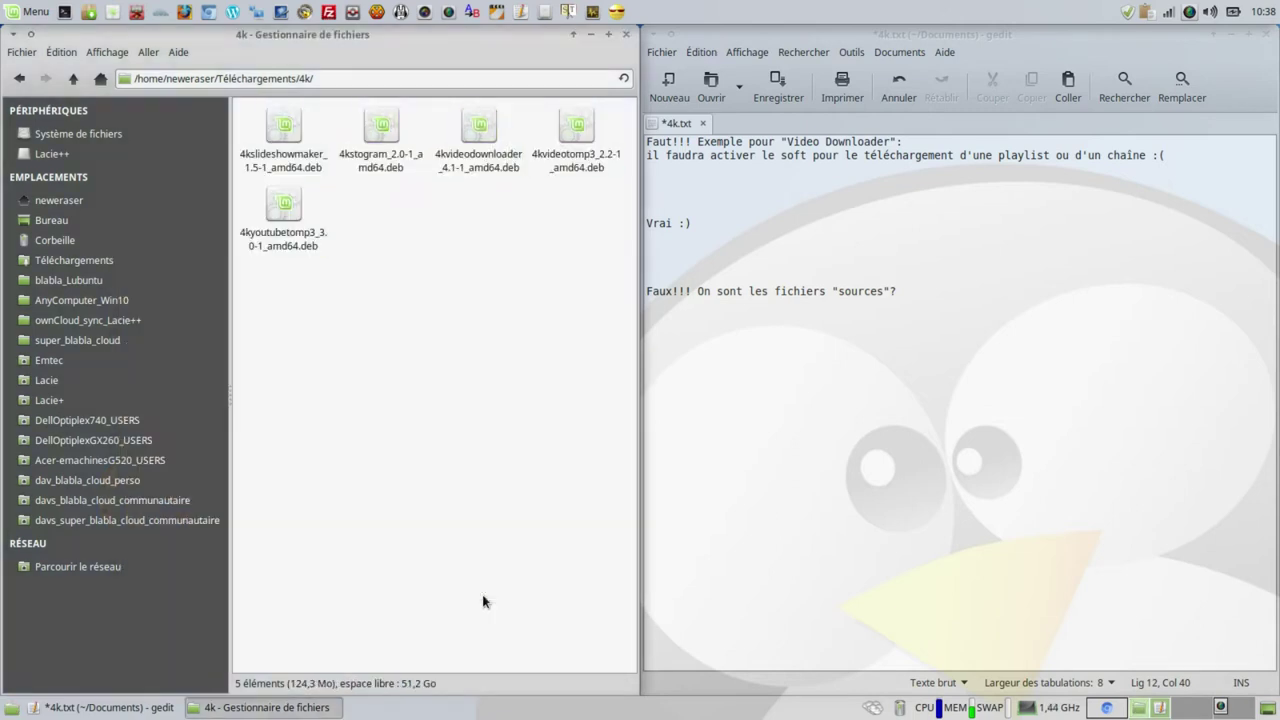
- Open the 4kslideshowmaker package with the GDebi installer, examine its details, included files and lintian output, and quit the installer
{"action": "right_click", "coordinate": [285, 121]}
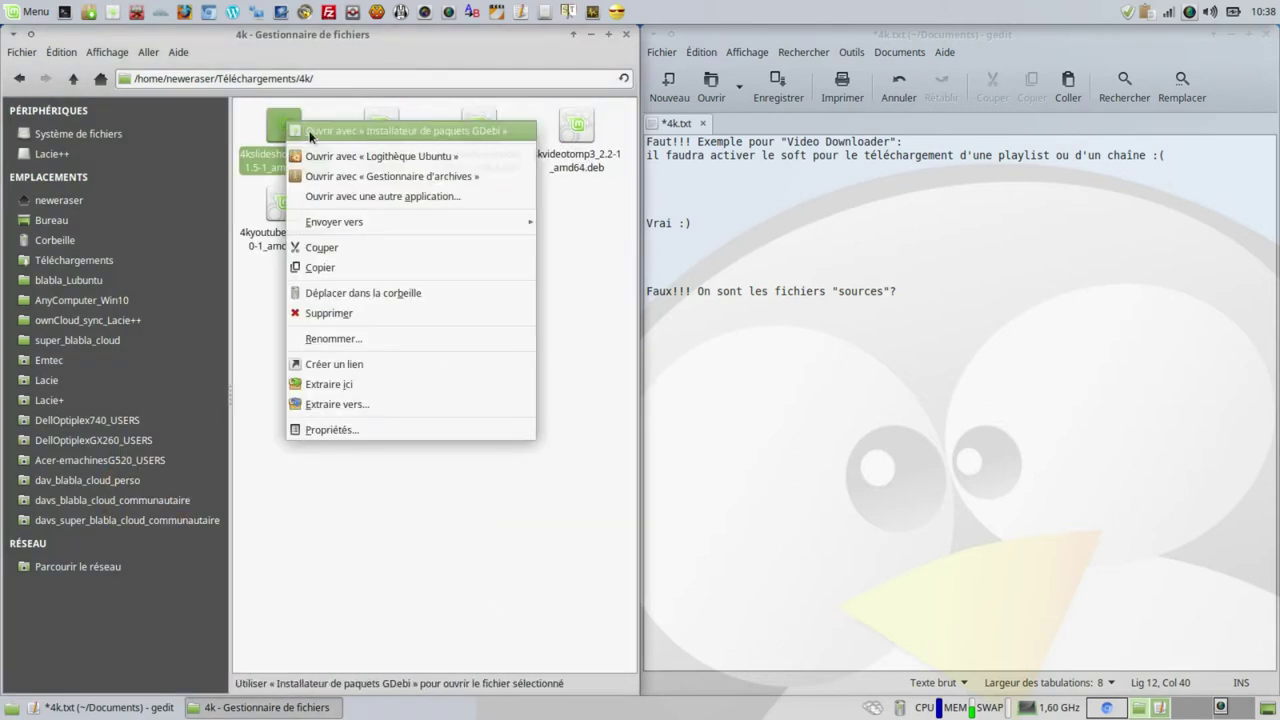
{"action": "left_click", "coordinate": [308, 131]}
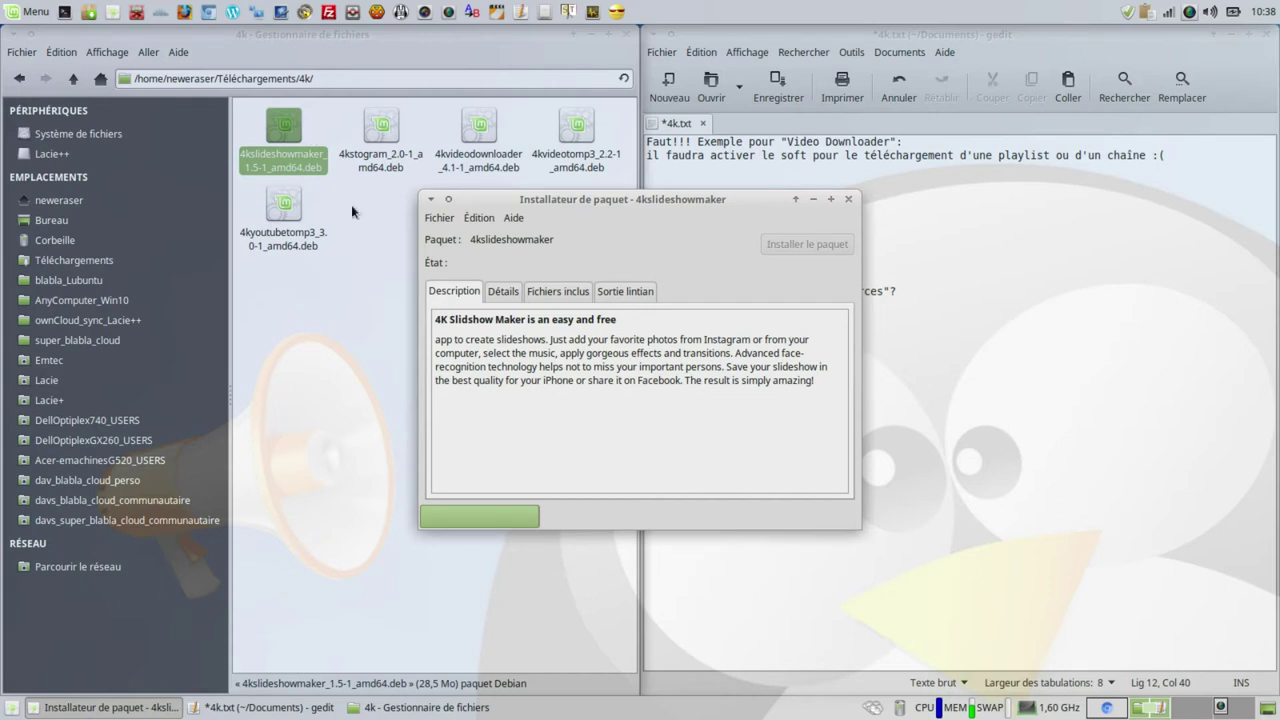
{"action": "left_click", "coordinate": [503, 296]}
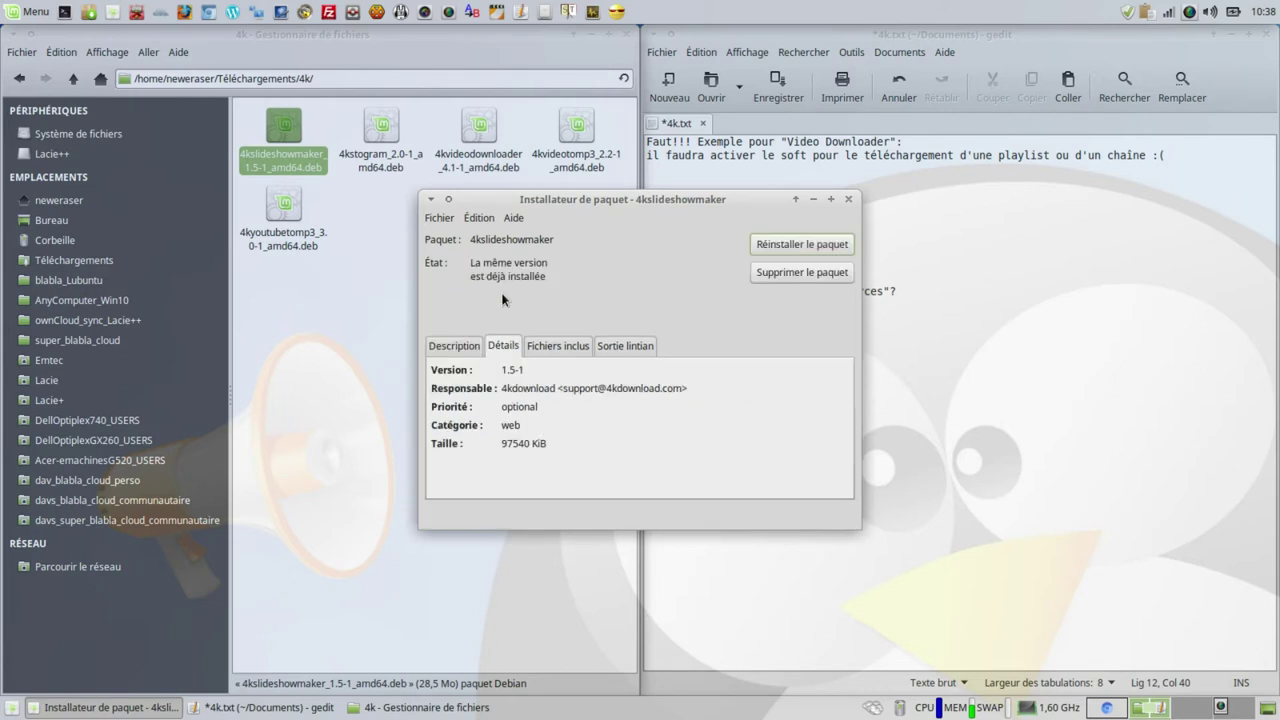
{"action": "left_click", "coordinate": [543, 345]}
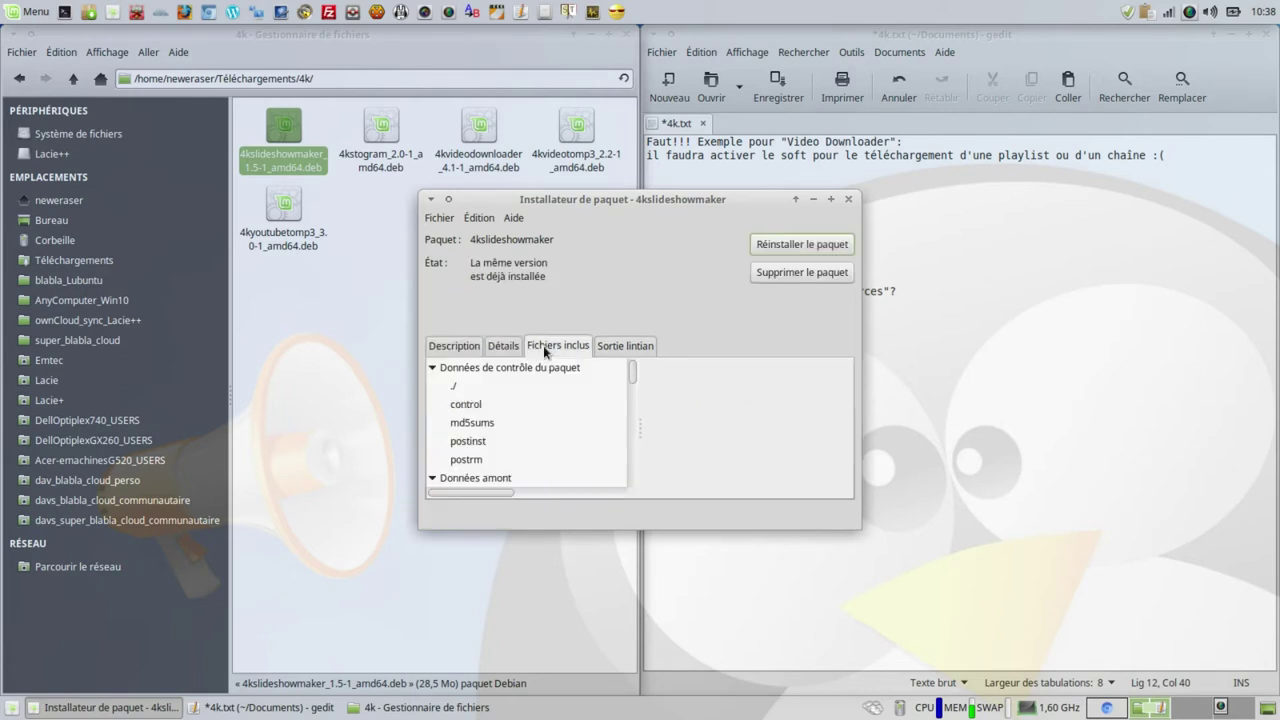
{"action": "left_click", "coordinate": [830, 199]}
{"action": "left_click", "coordinate": [217, 184]}
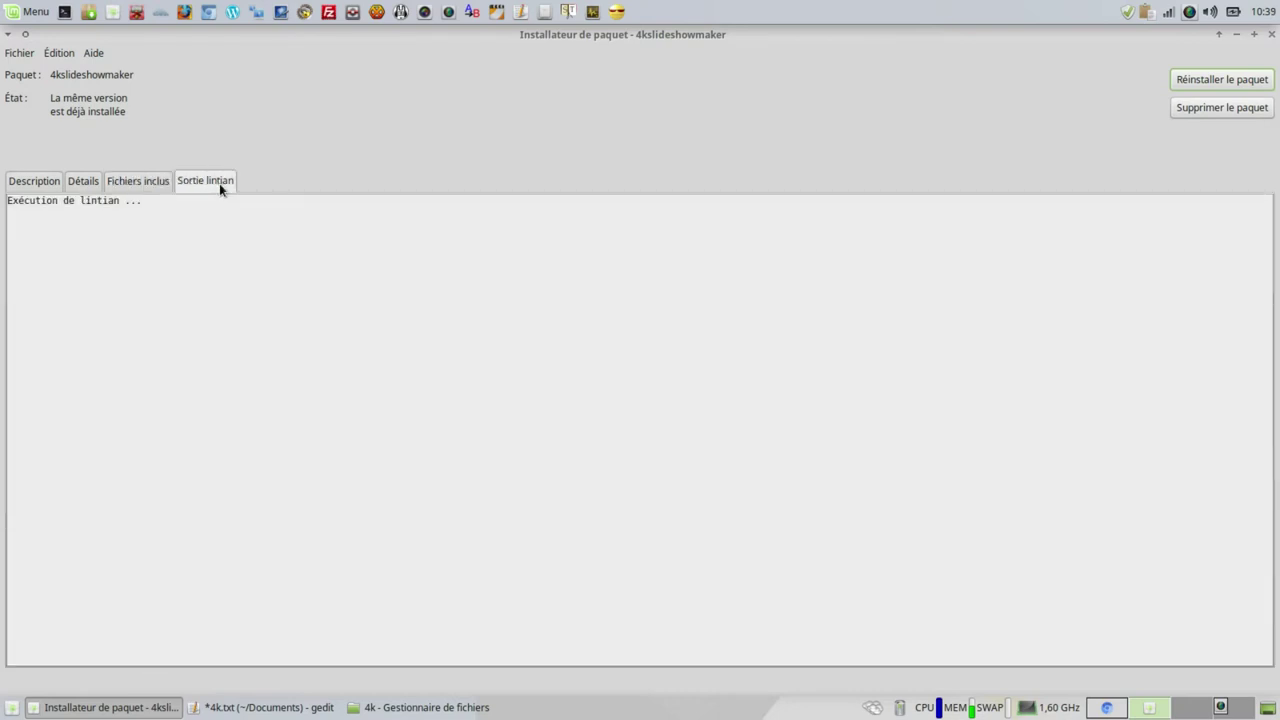
{"action": "left_click", "coordinate": [18, 53]}
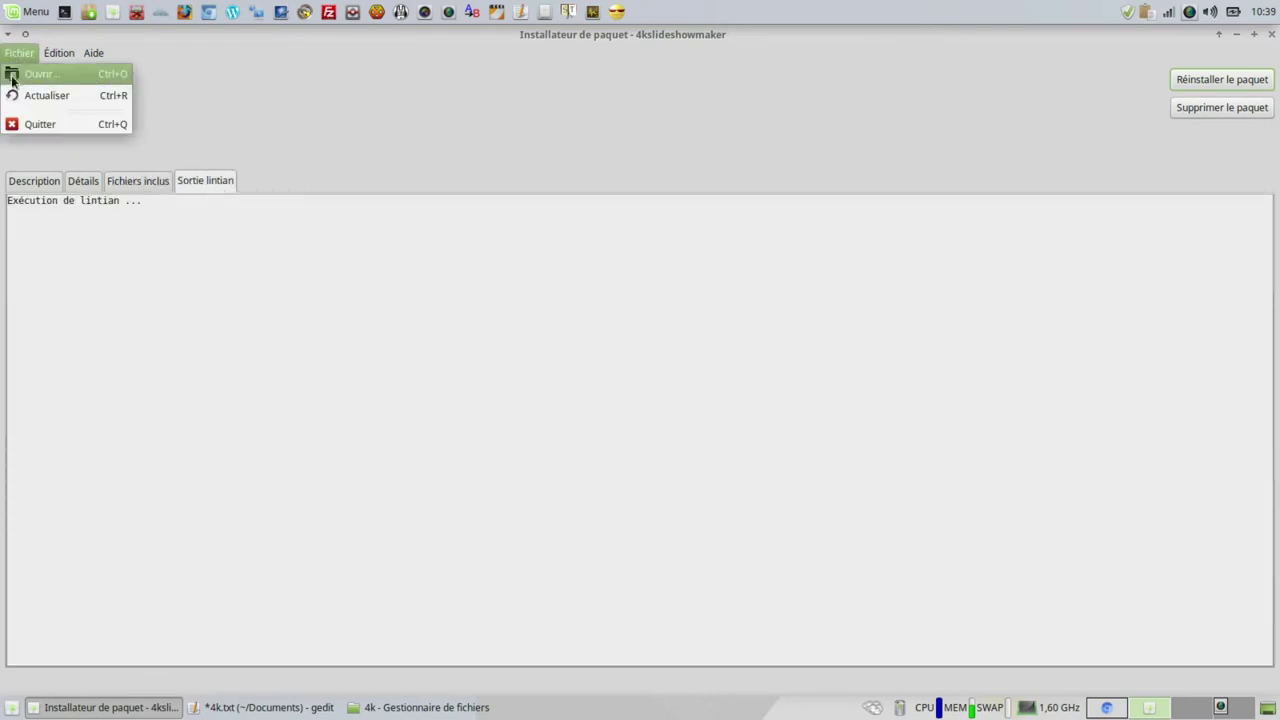
{"action": "left_click", "coordinate": [35, 122]}
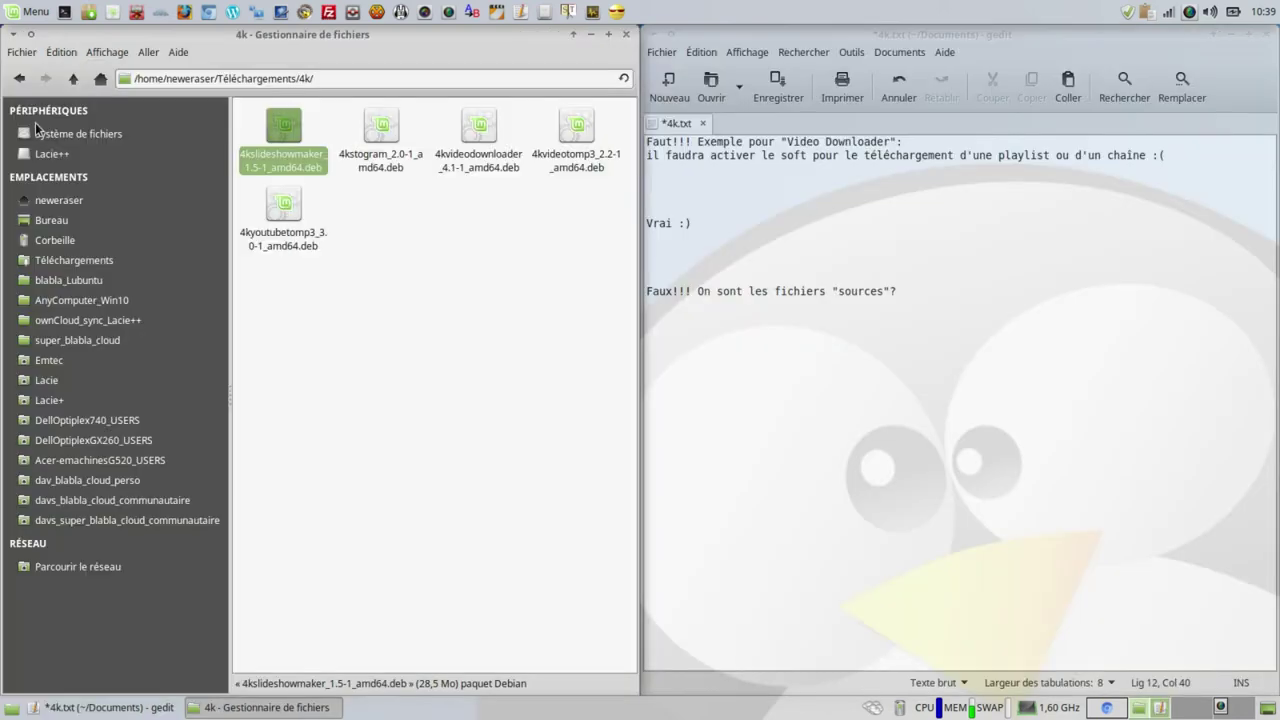
- On an empty workspace, search the installed applications for "4k" and launch 4K Video Downloader
{"action": "left_click", "coordinate": [455, 350]}
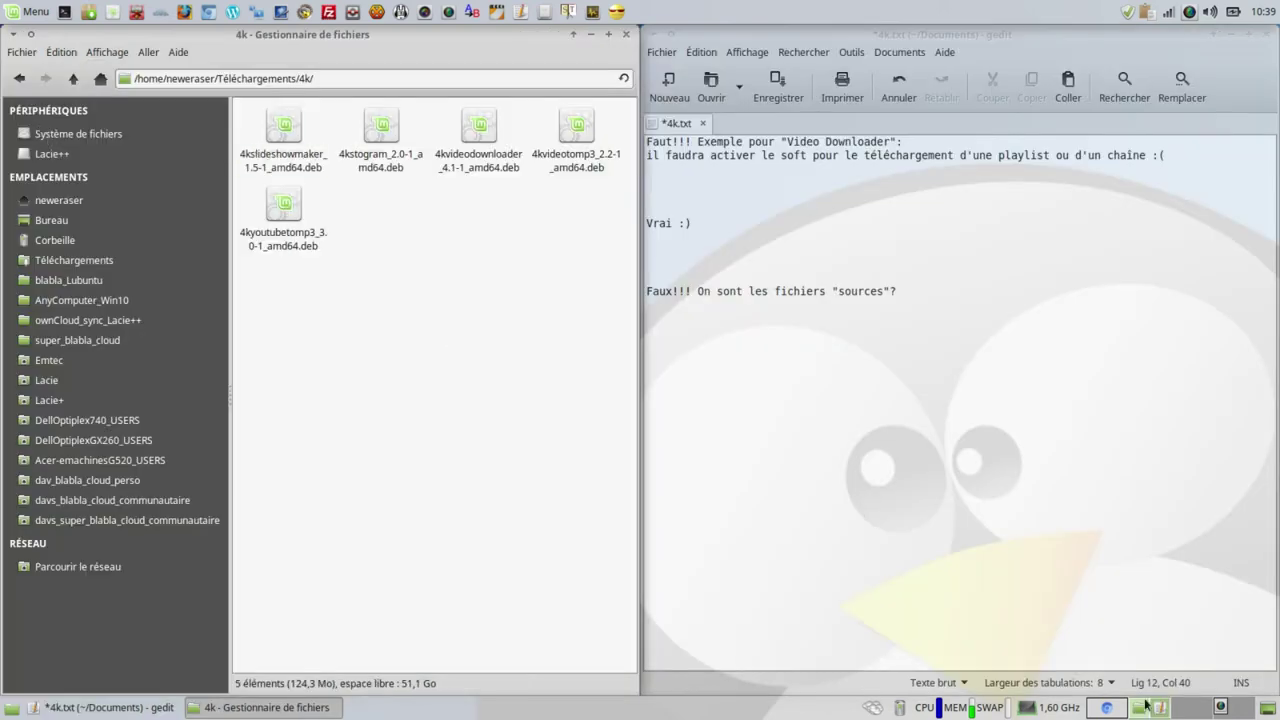
{"action": "left_click", "coordinate": [1186, 712]}
{"action": "left_click", "coordinate": [31, 15]}
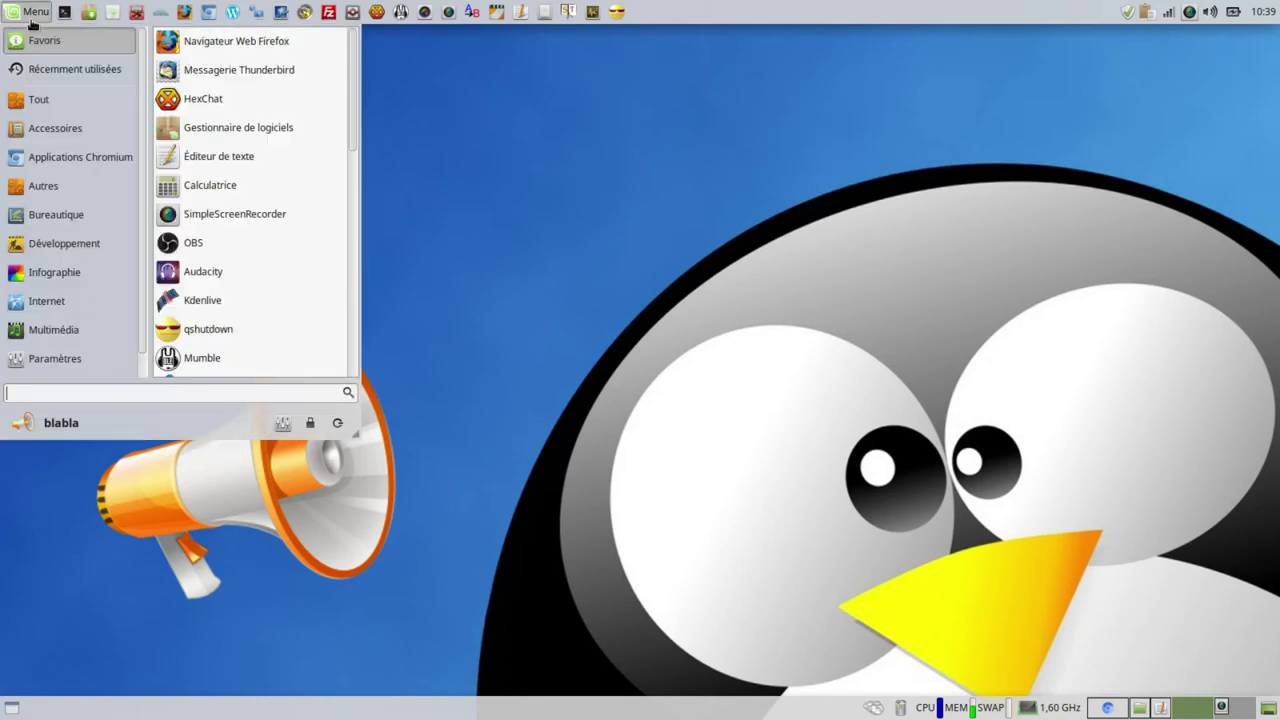
{"action": "type", "text": "4k"}
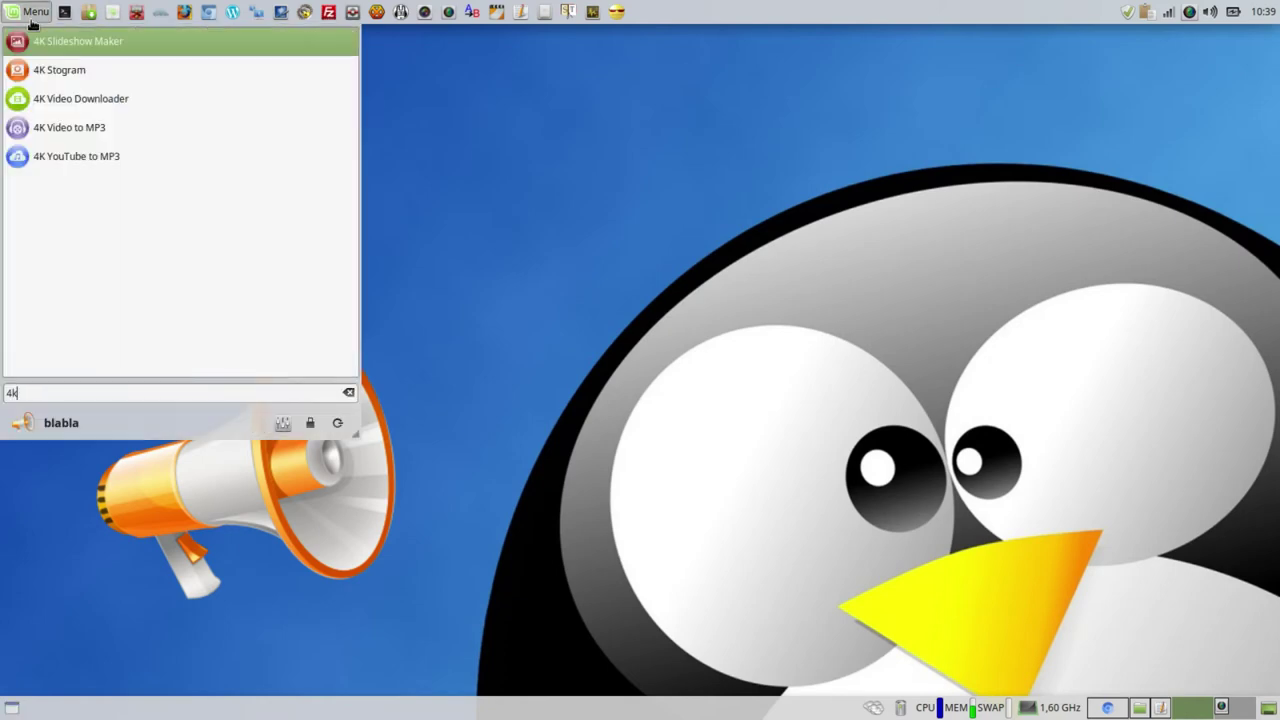
{"action": "left_click", "coordinate": [79, 99]}
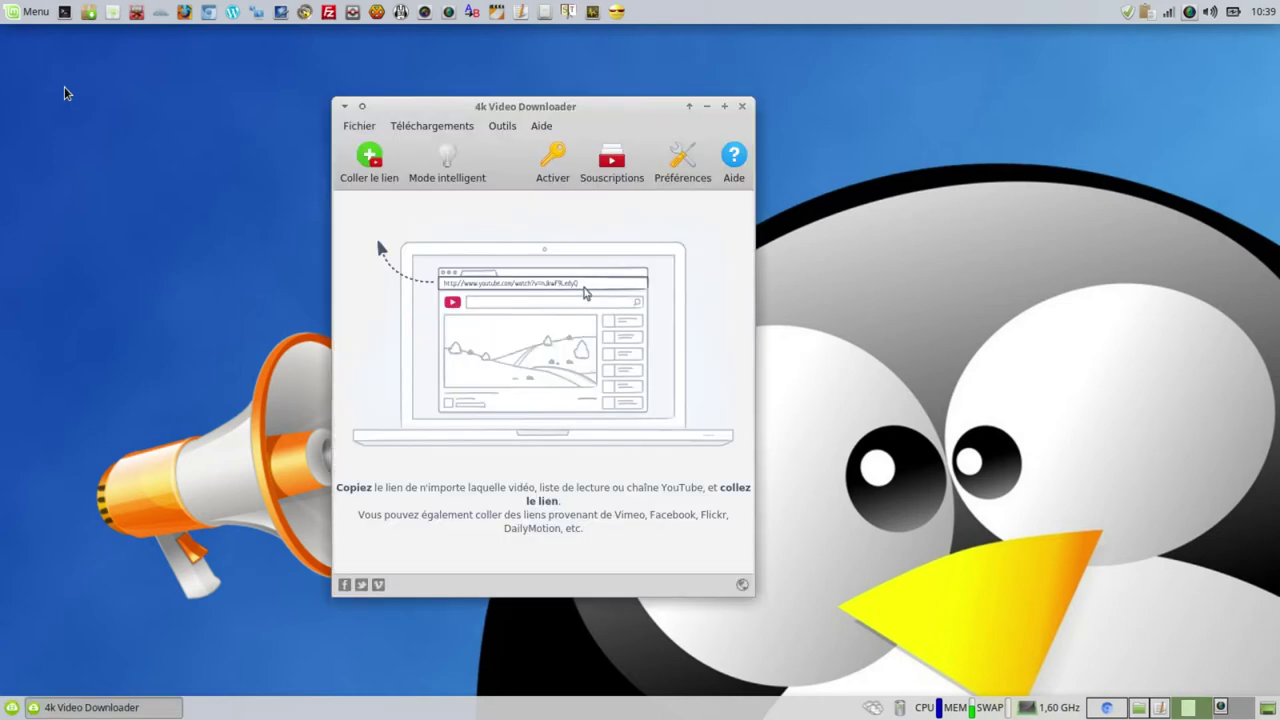
- Review the general options in the 4K Video Downloader preferences and close them
{"action": "left_click_drag", "start_coordinate": [422, 112], "coordinate": [508, 108]}
{"action": "left_click", "coordinate": [766, 155]}
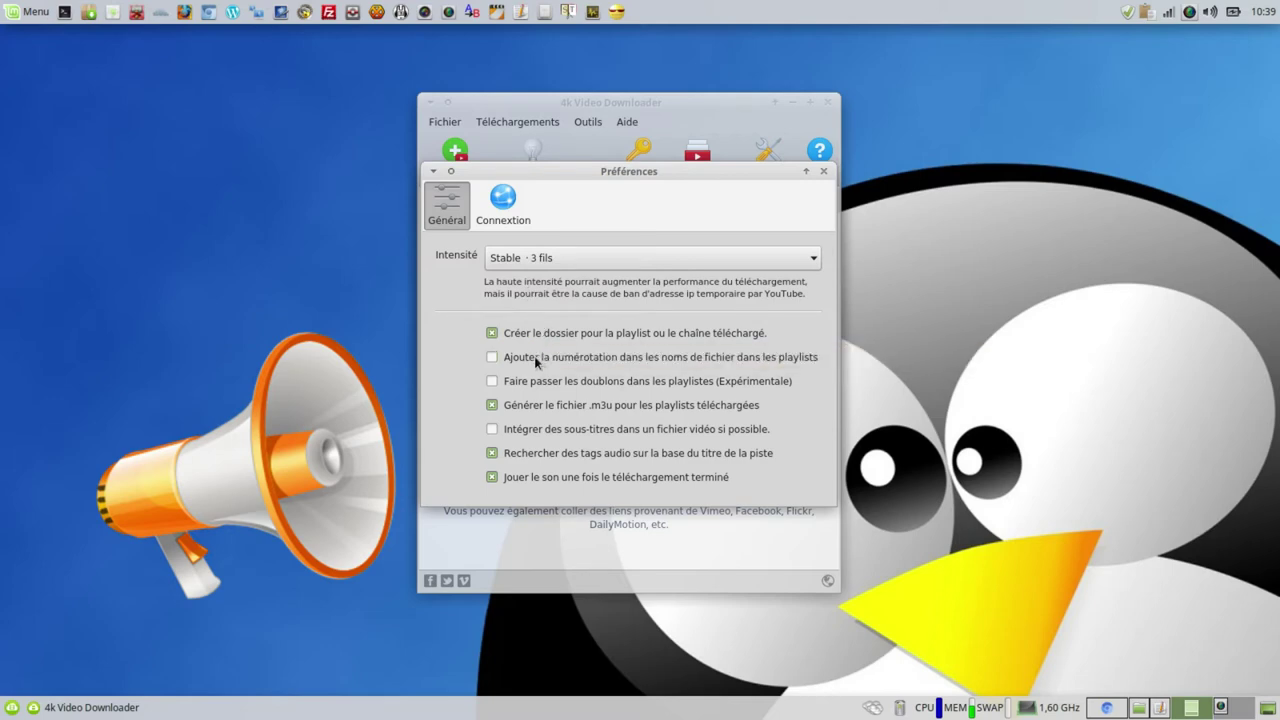
{"action": "left_click", "coordinate": [531, 381]}
{"action": "left_click", "coordinate": [528, 458]}
{"action": "left_click", "coordinate": [823, 172]}
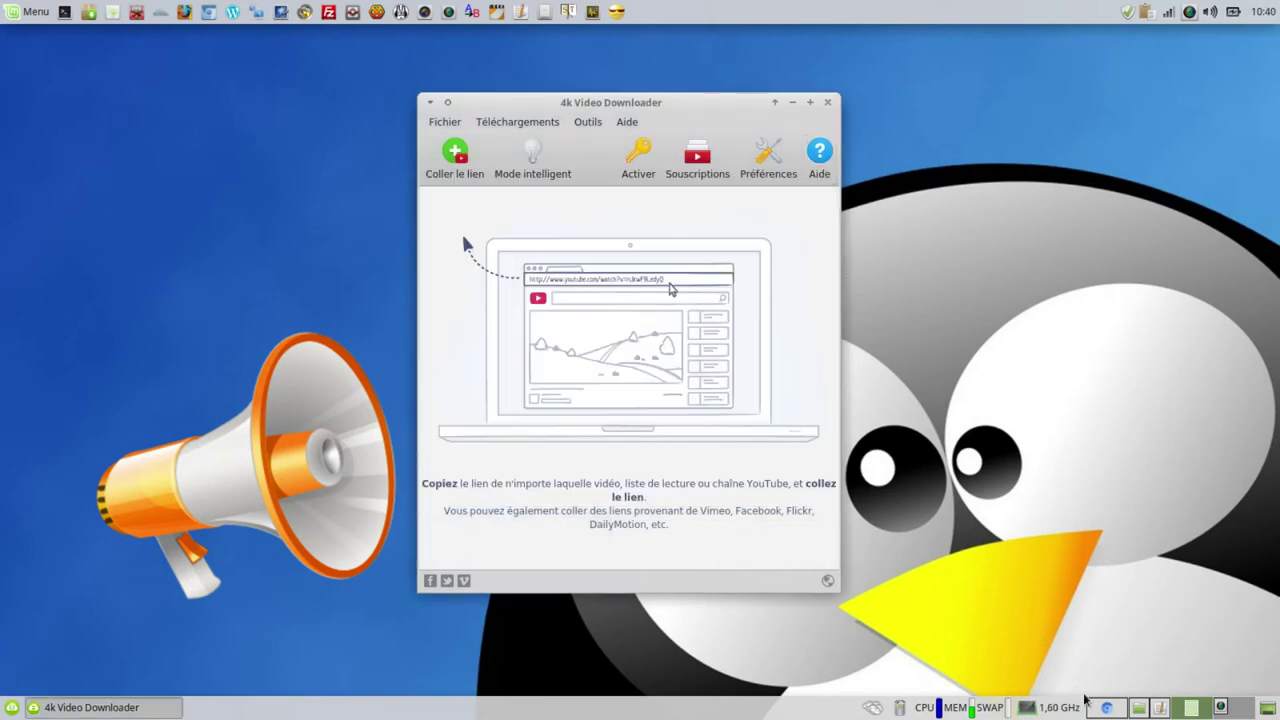
- Switch to Chromium and copy the address of the YouTube video "$99 K3 Windows 10 keyboard PC review", returning to its channel page
{"action": "left_click", "coordinate": [1108, 710]}
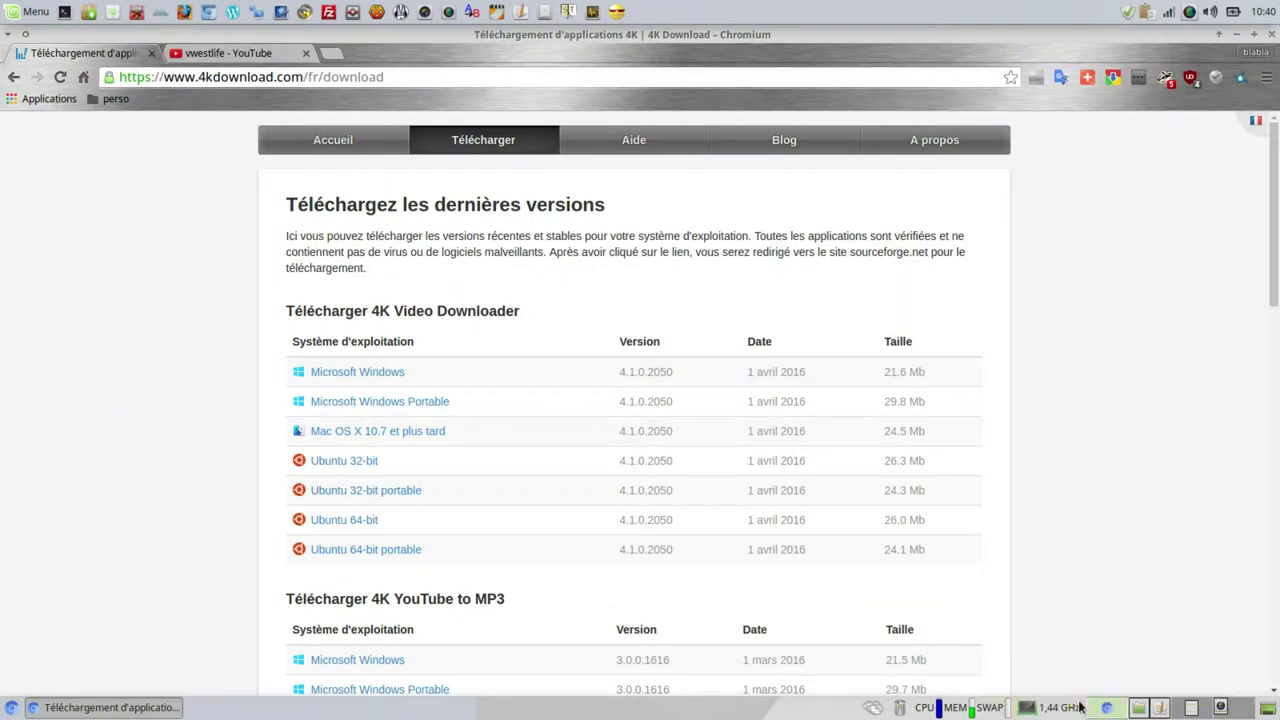
{"action": "left_click", "coordinate": [295, 140]}
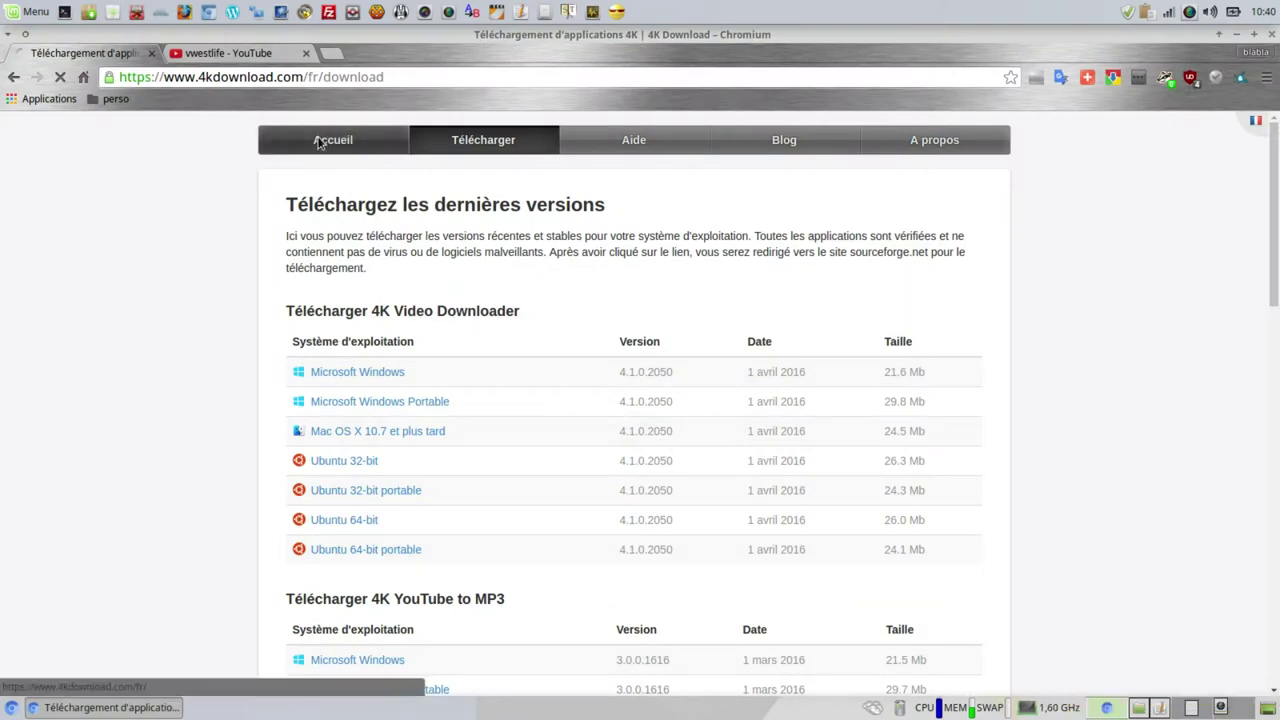
{"action": "left_click", "coordinate": [228, 53]}
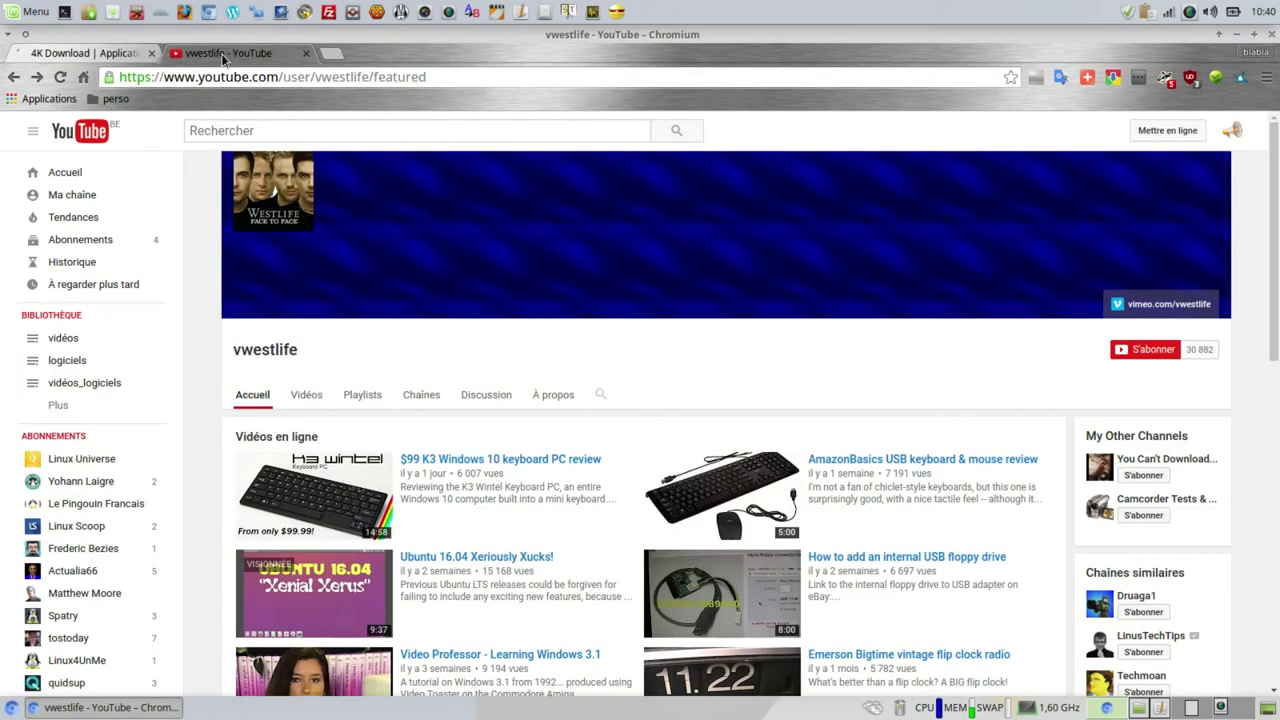
{"action": "left_click", "coordinate": [432, 461]}
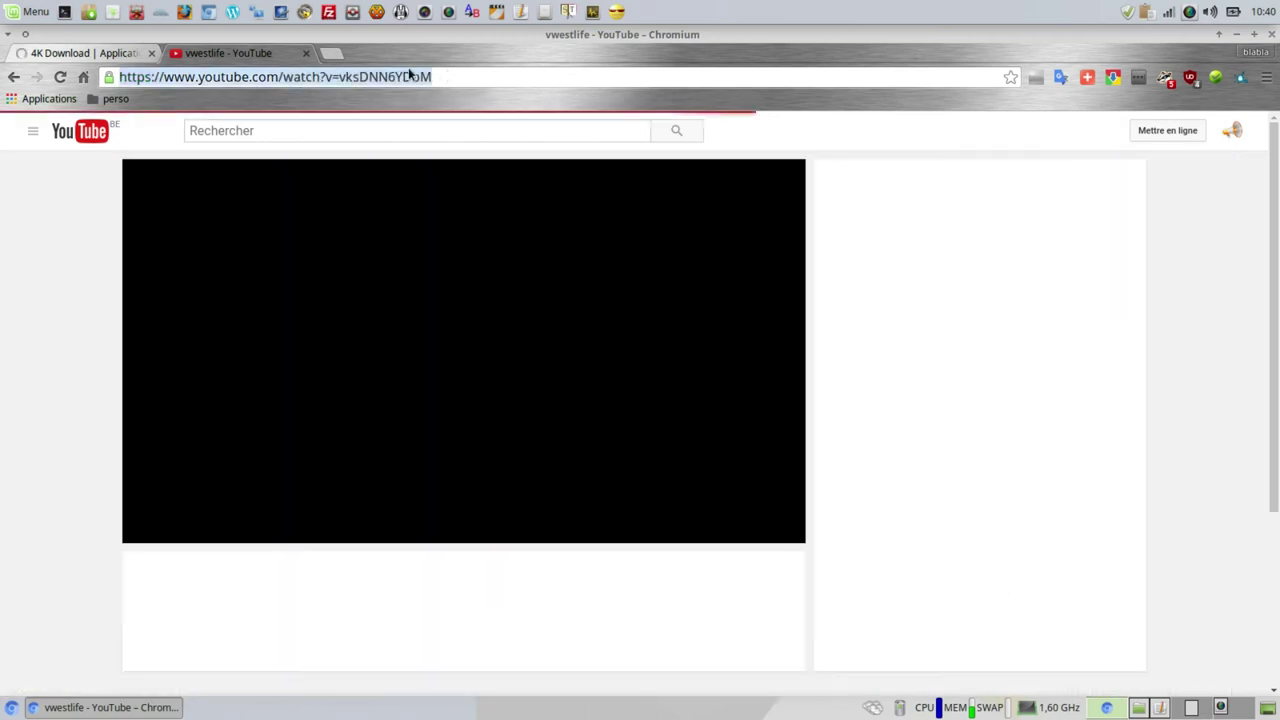
{"action": "right_click", "coordinate": [406, 76]}
{"action": "left_click", "coordinate": [440, 130]}
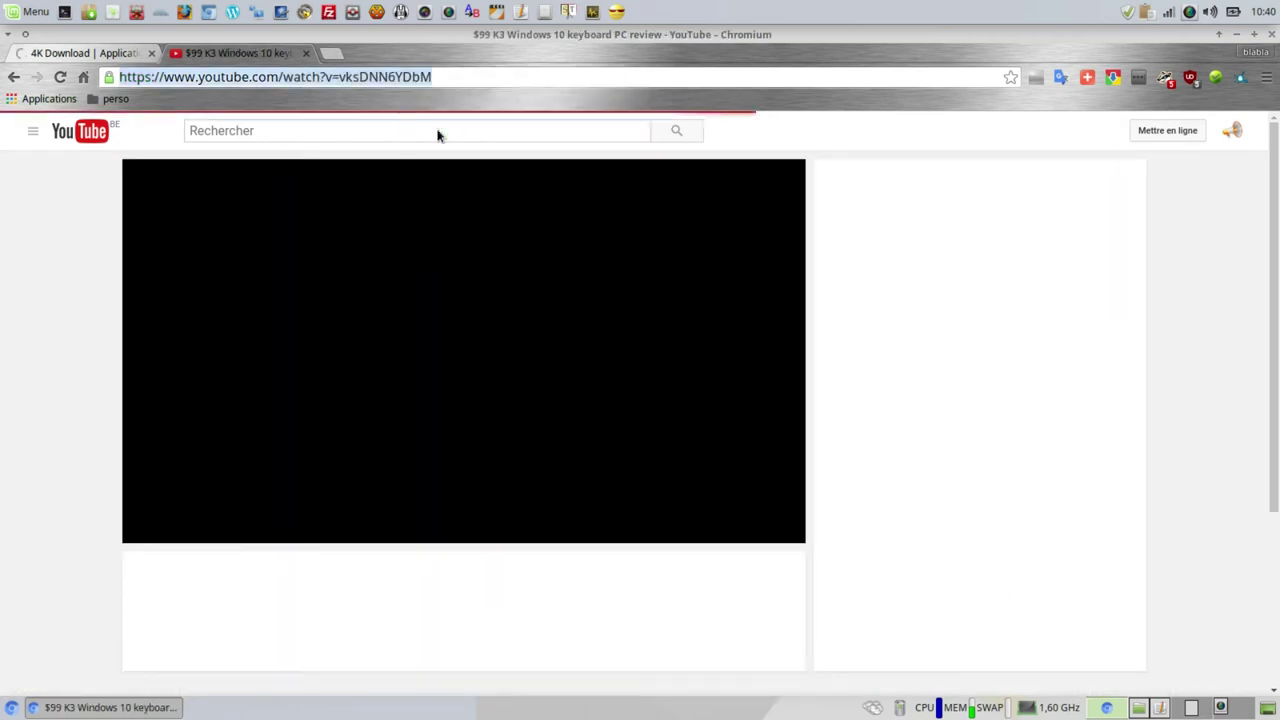
{"action": "left_click", "coordinate": [14, 78]}
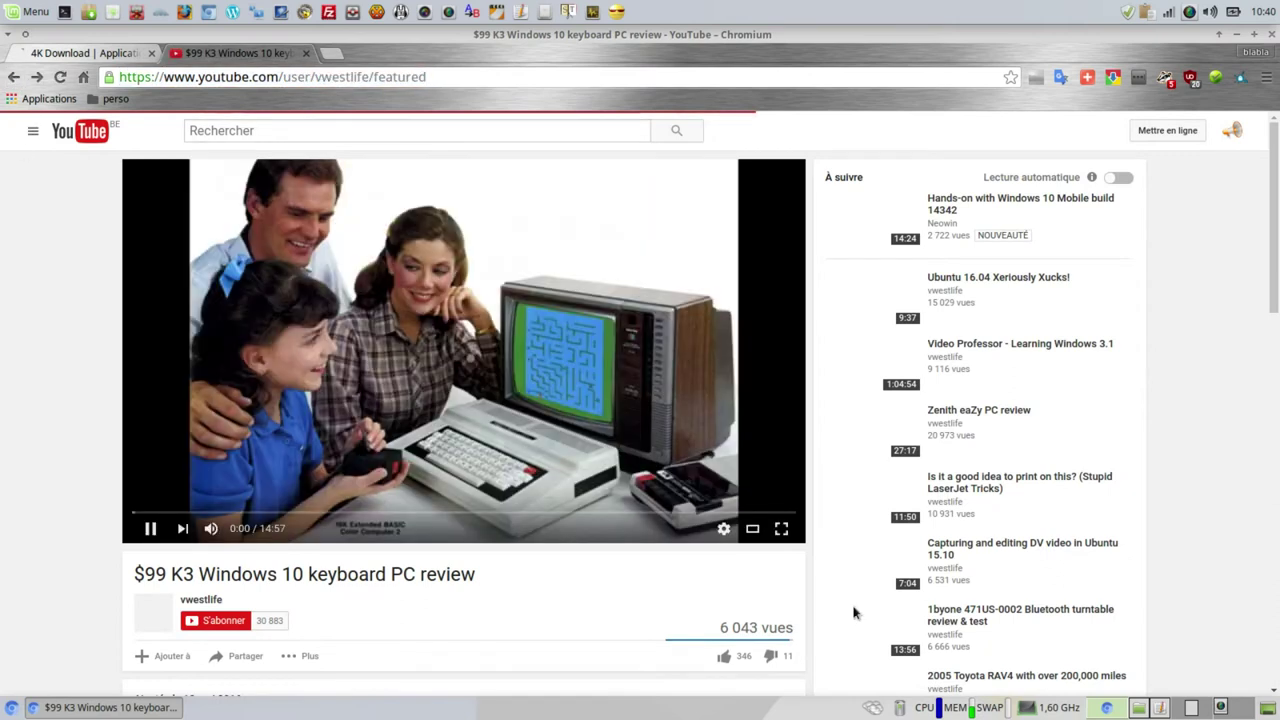
- Switch back to 4K Video Downloader, paste the copied video link, and place the clip download dialog beside the main window
{"action": "left_click", "coordinate": [1191, 708]}
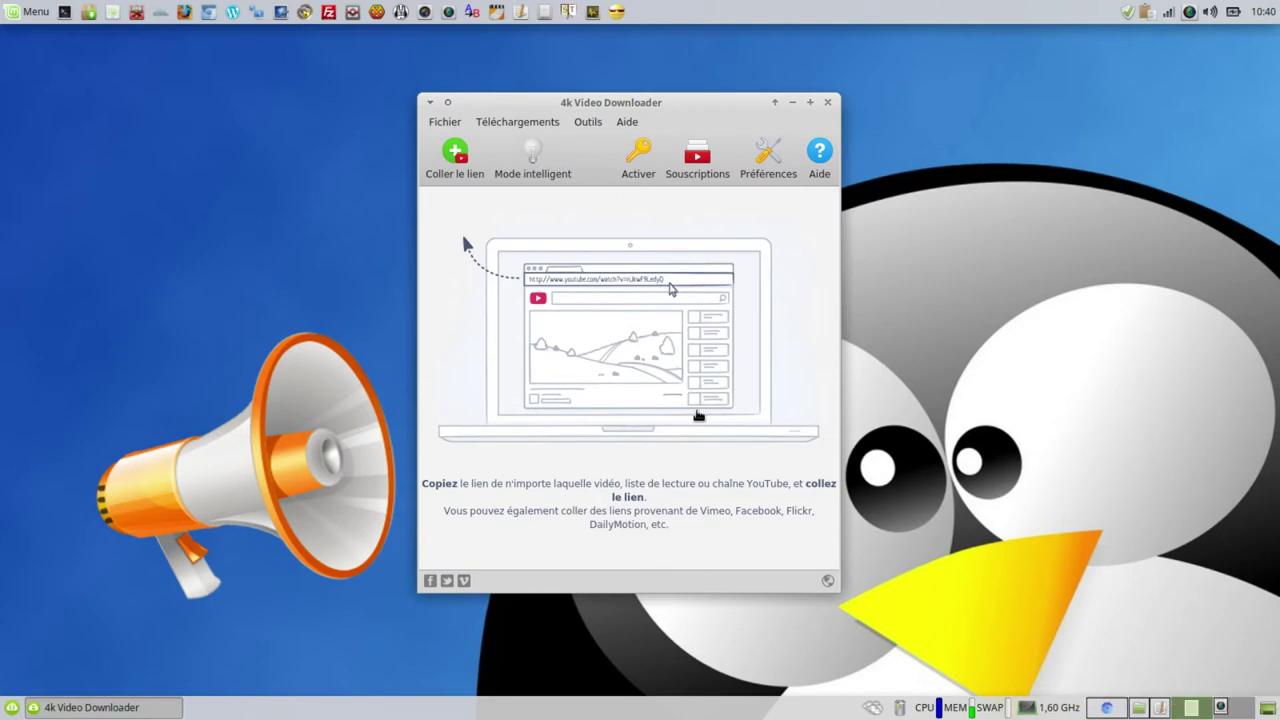
{"action": "left_click", "coordinate": [465, 166]}
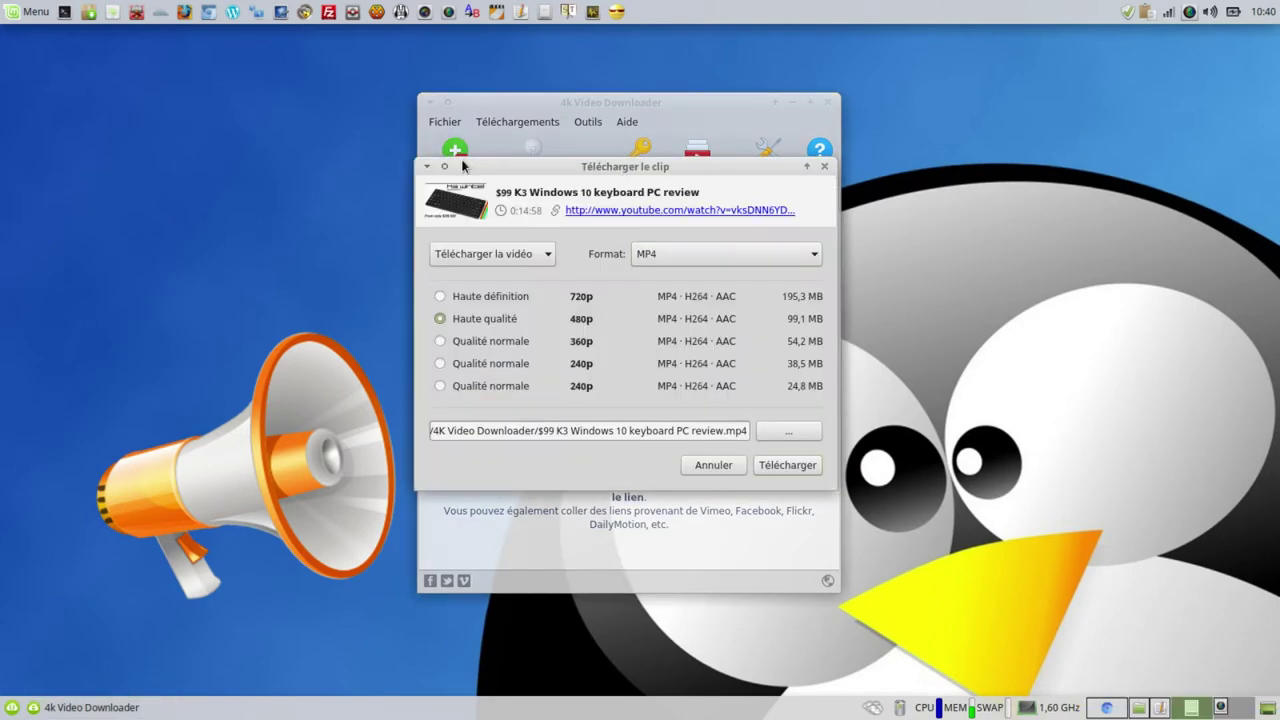
{"action": "left_click_drag", "start_coordinate": [525, 100], "coordinate": [107, 31]}
{"action": "left_click_drag", "start_coordinate": [584, 166], "coordinate": [655, 209]}
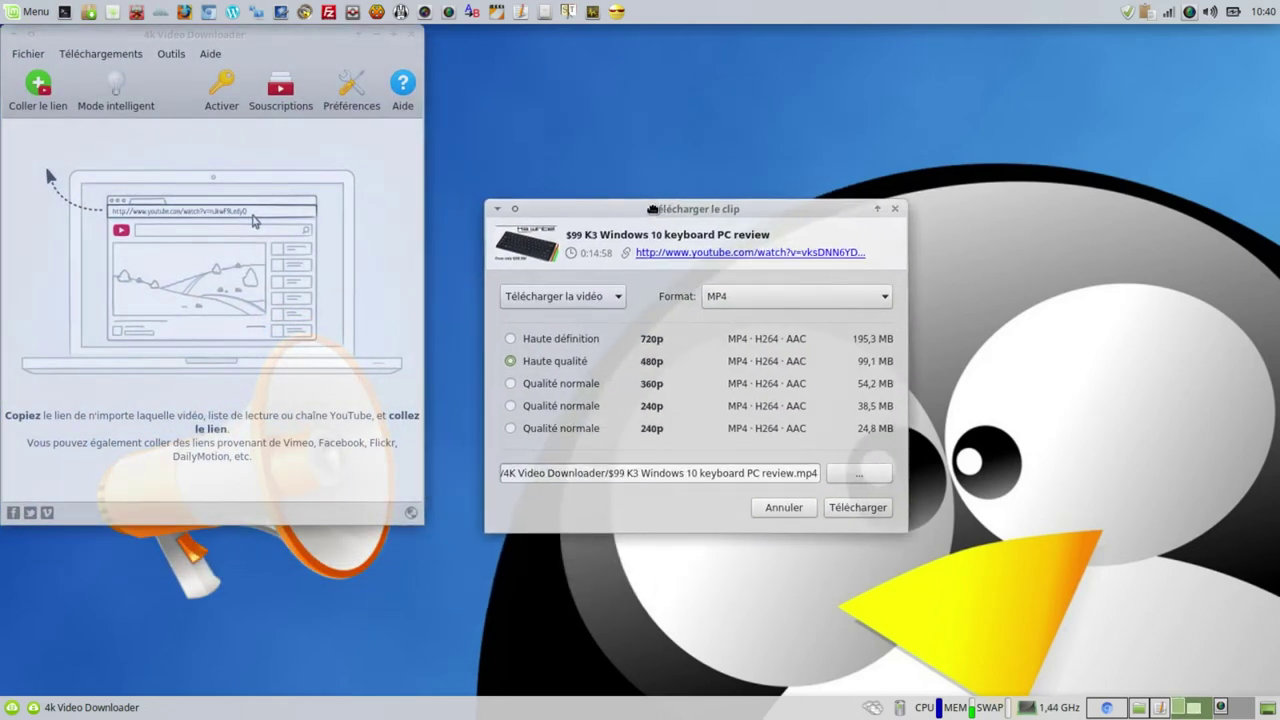
- Keep the clip set to "Télécharger la vidéo" and, after trying the listed qualities, choose "Qualité normale" 360p
{"action": "left_click", "coordinate": [616, 296]}
{"action": "left_click", "coordinate": [616, 296]}
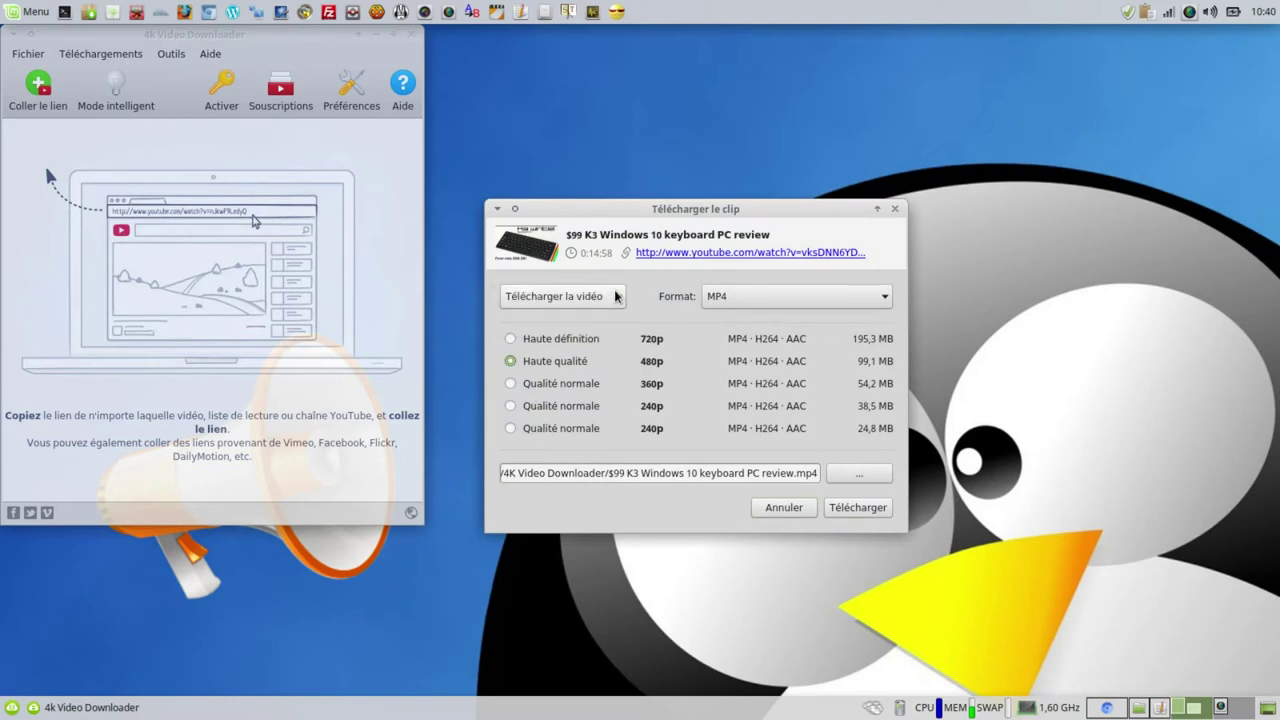
{"action": "left_click", "coordinate": [616, 296]}
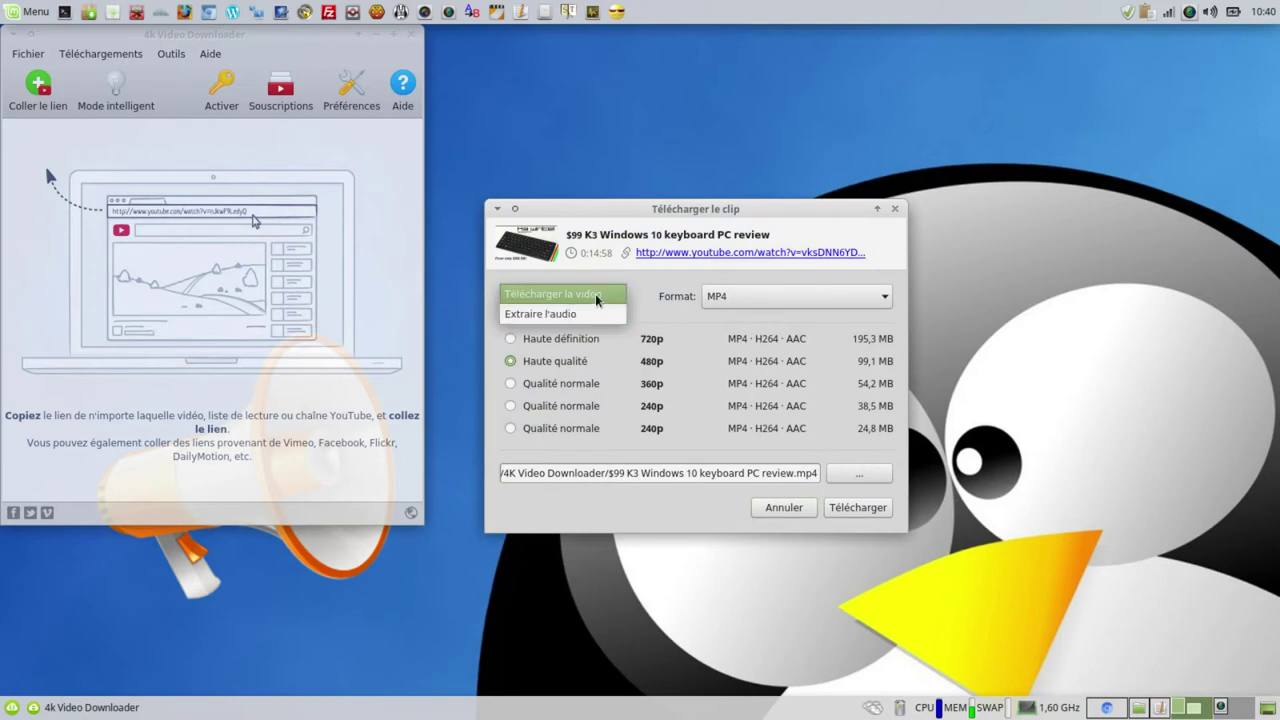
{"action": "left_click", "coordinate": [603, 298]}
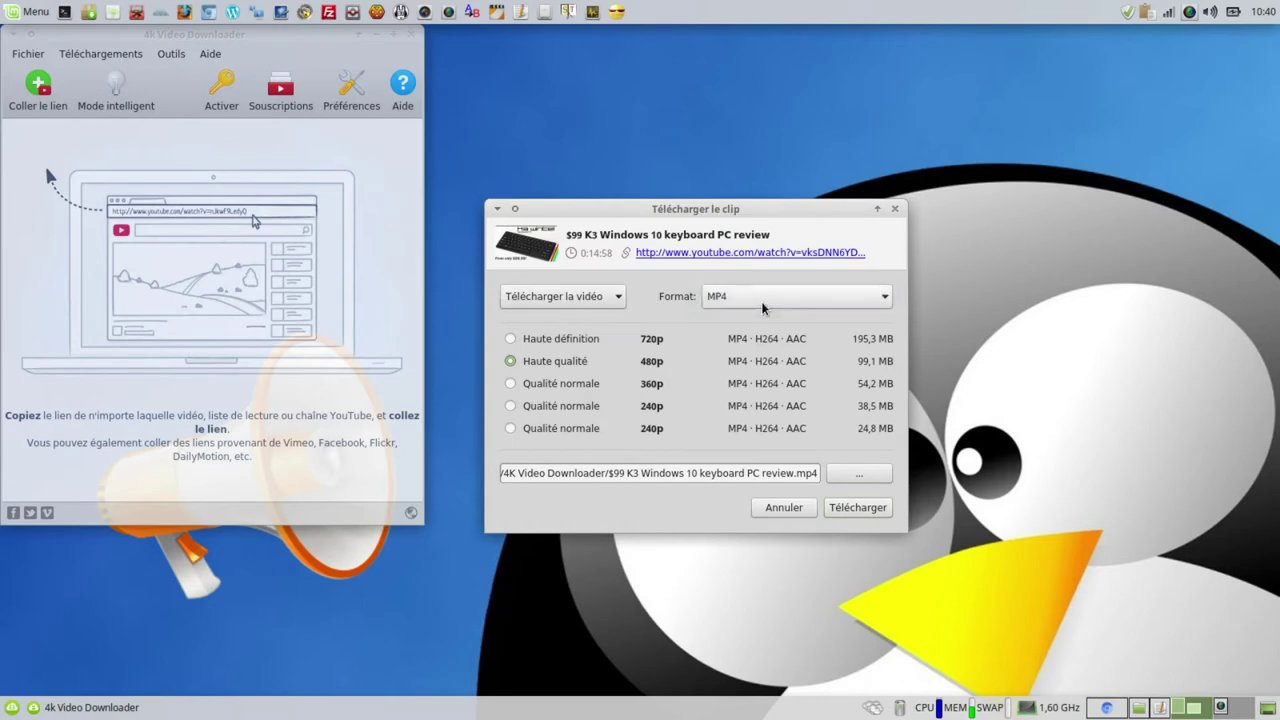
{"action": "left_click", "coordinate": [585, 340]}
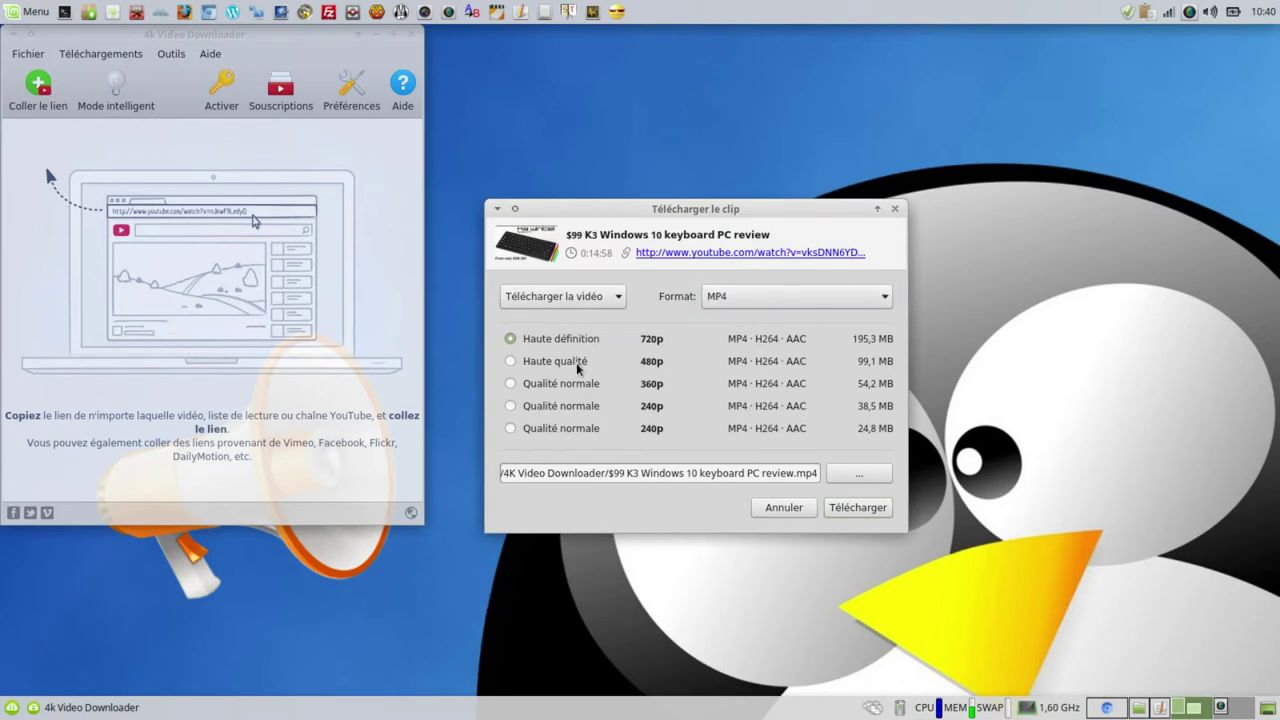
{"action": "left_click", "coordinate": [577, 364]}
{"action": "left_click", "coordinate": [572, 388]}
{"action": "left_click", "coordinate": [565, 407]}
{"action": "left_click", "coordinate": [558, 433]}
{"action": "left_click", "coordinate": [546, 386]}
- Set Bureau as the save folder, start the video download, and move the main window clear of the desktop icons
{"action": "left_click", "coordinate": [846, 477]}
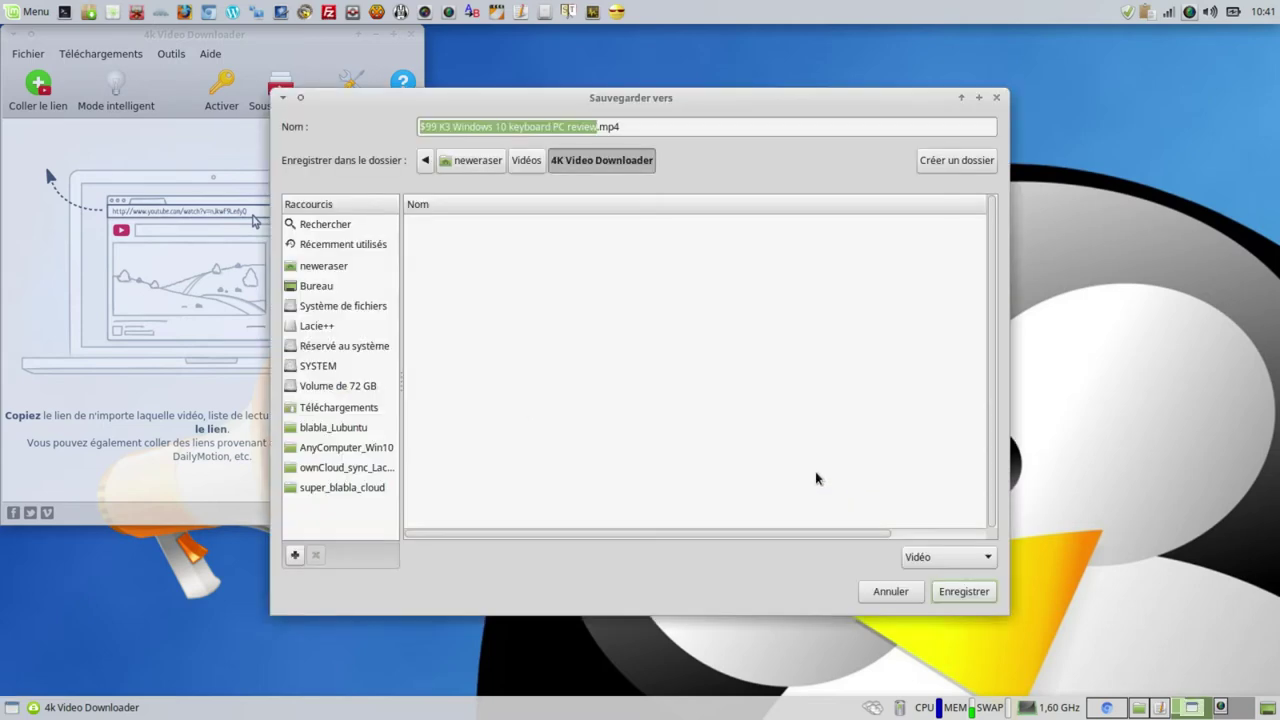
{"action": "left_click", "coordinate": [332, 289]}
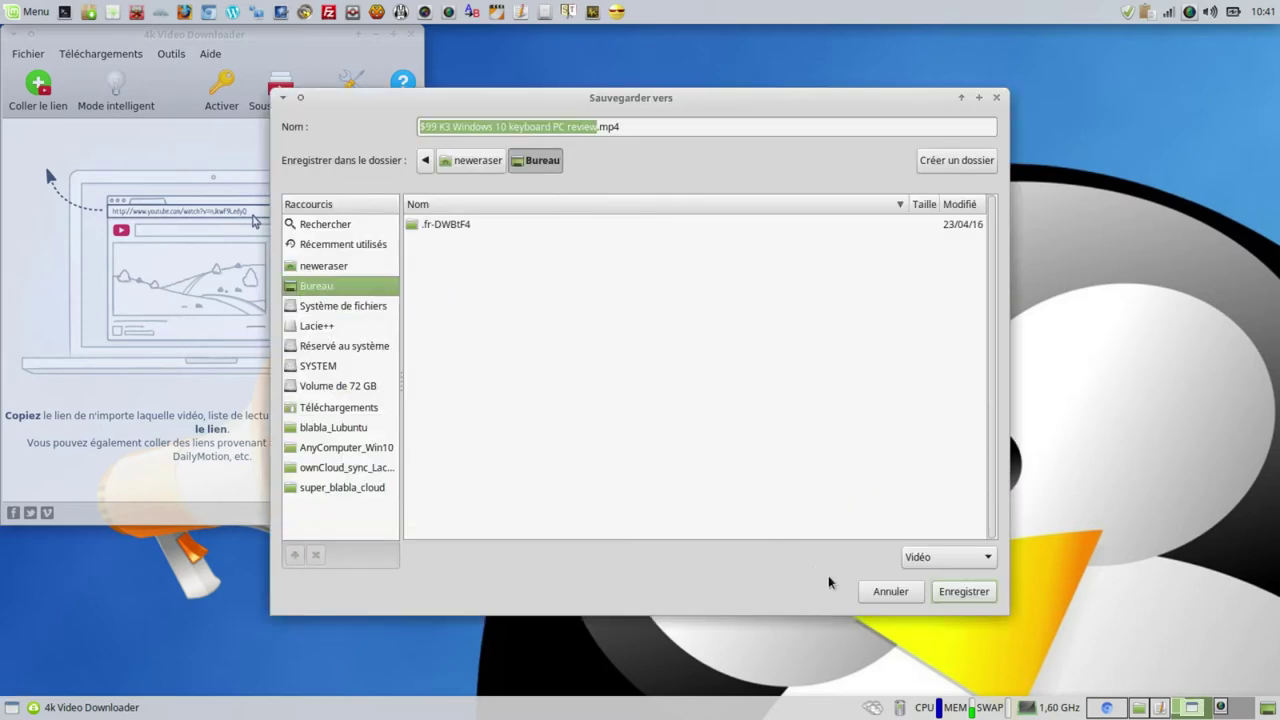
{"action": "left_click", "coordinate": [955, 595]}
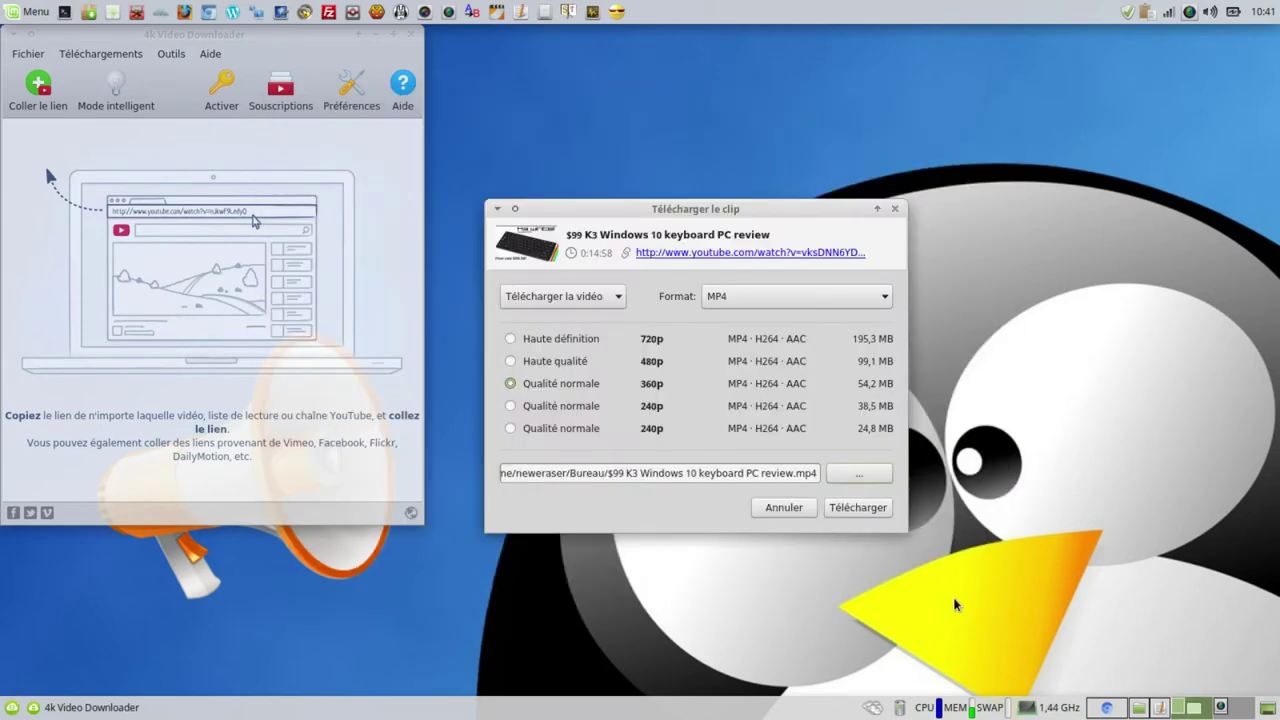
{"action": "left_click", "coordinate": [857, 507]}
{"action": "left_click_drag", "start_coordinate": [316, 31], "coordinate": [1187, 202]}
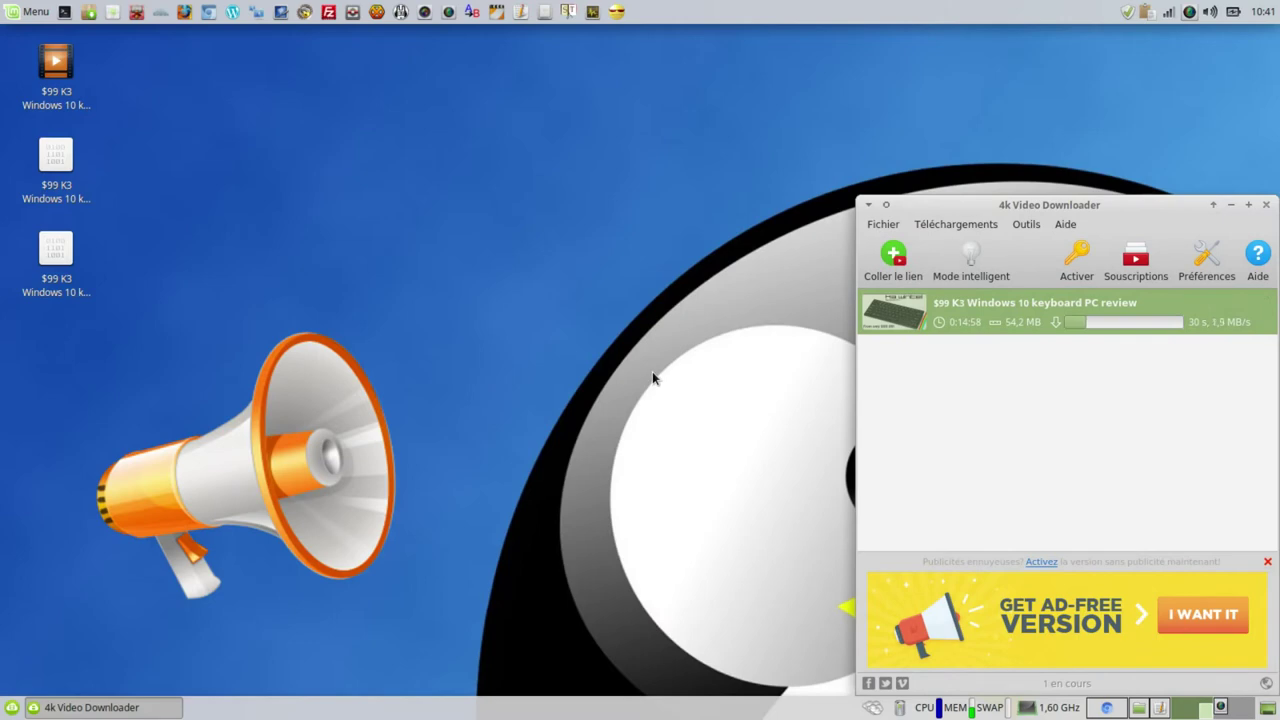
- Examine the general and audio properties of the downloaded MP4 file on the desktop, and close them
{"action": "left_click_drag", "start_coordinate": [128, 60], "coordinate": [160, 292]}
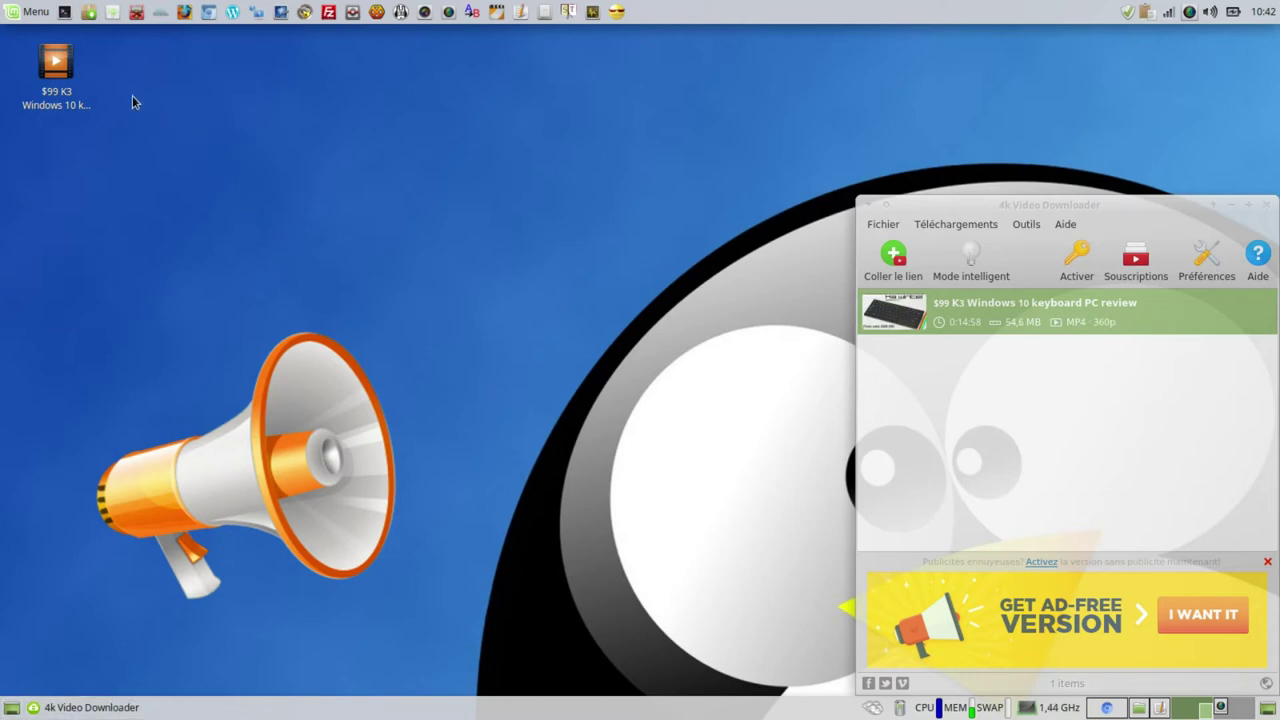
{"action": "left_click", "coordinate": [57, 60]}
{"action": "right_click", "coordinate": [63, 56]}
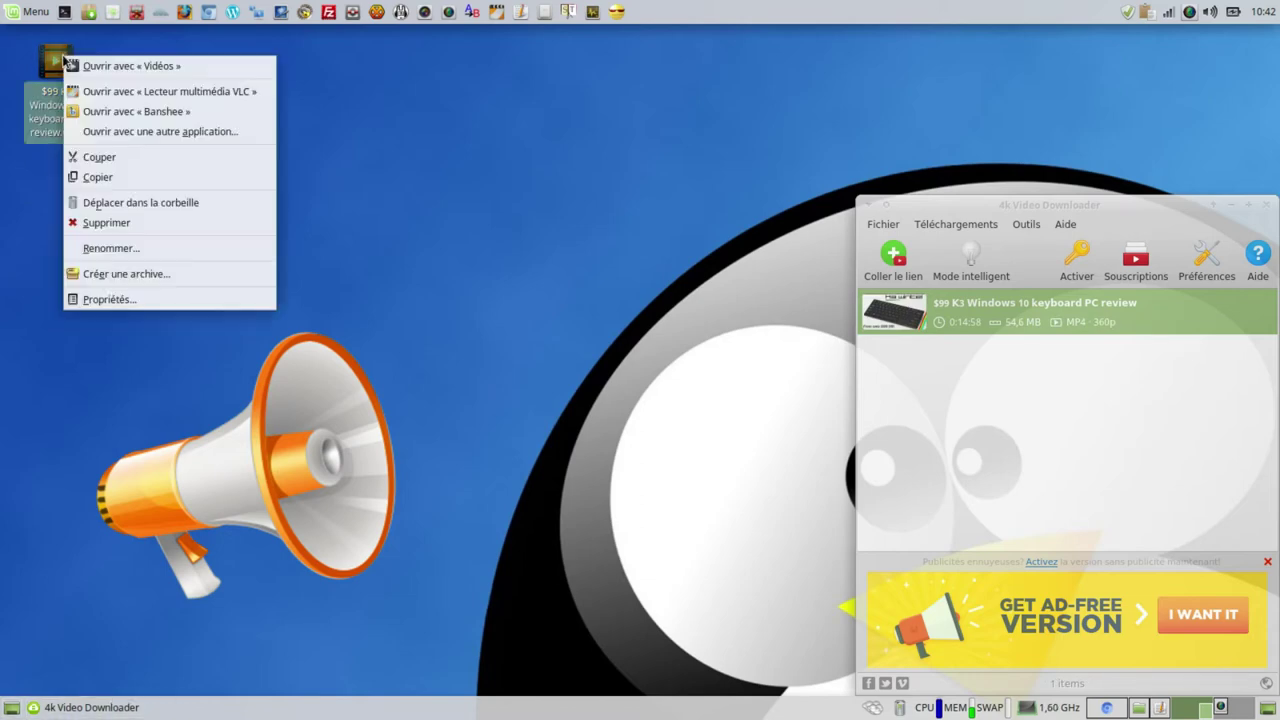
{"action": "left_click", "coordinate": [133, 298]}
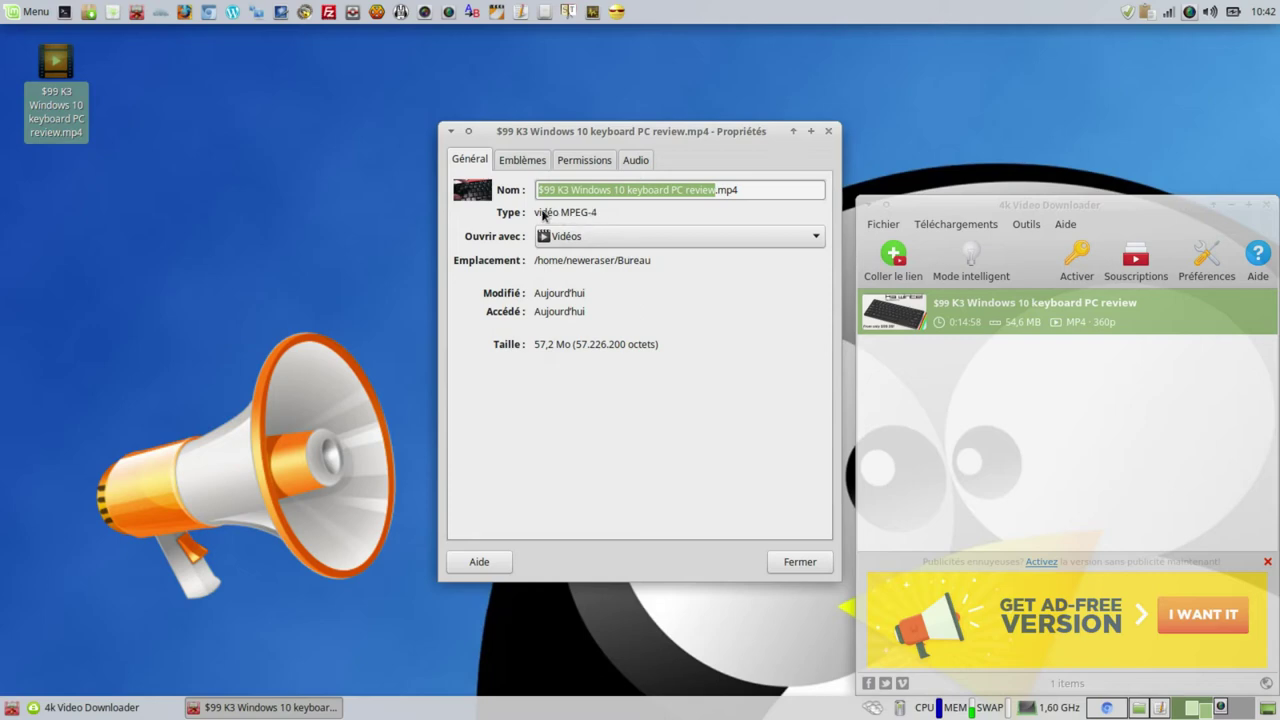
{"action": "left_click", "coordinate": [636, 160]}
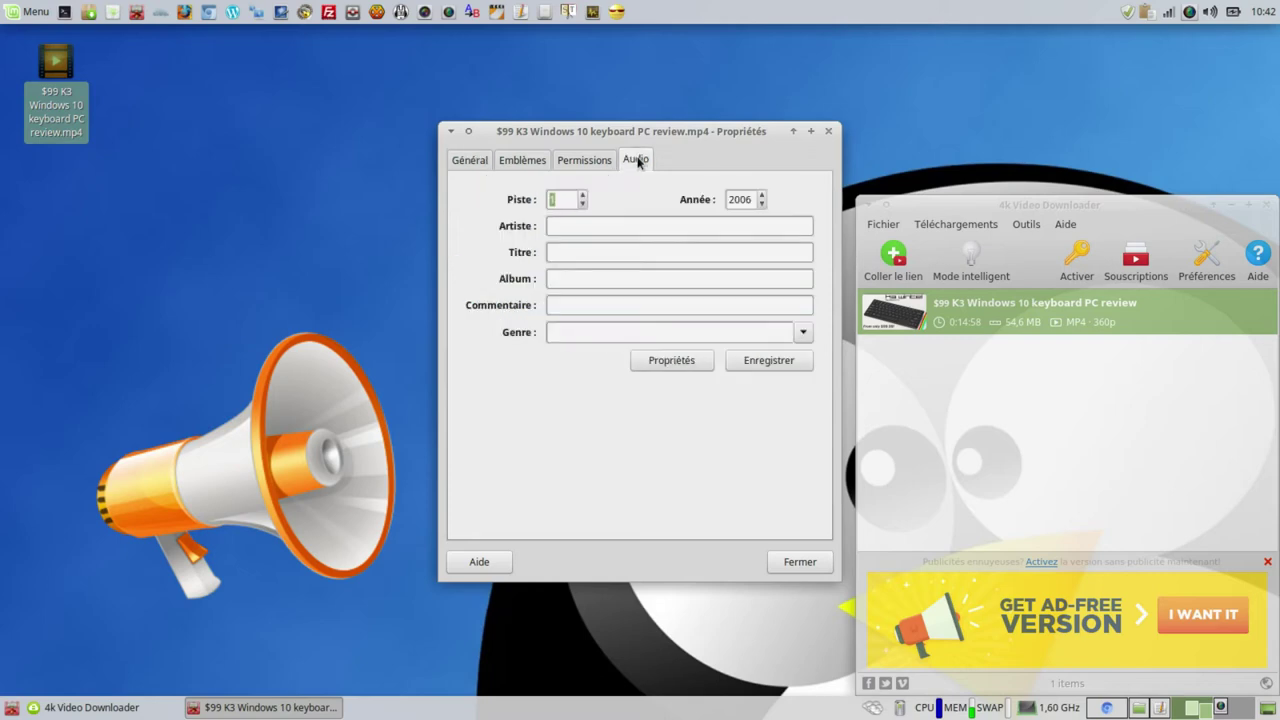
{"action": "left_click", "coordinate": [790, 561]}
- Launch MediaInfo, load the downloaded MP4 to inspect its video and audio streams, and close the program
{"action": "left_click", "coordinate": [40, 14]}
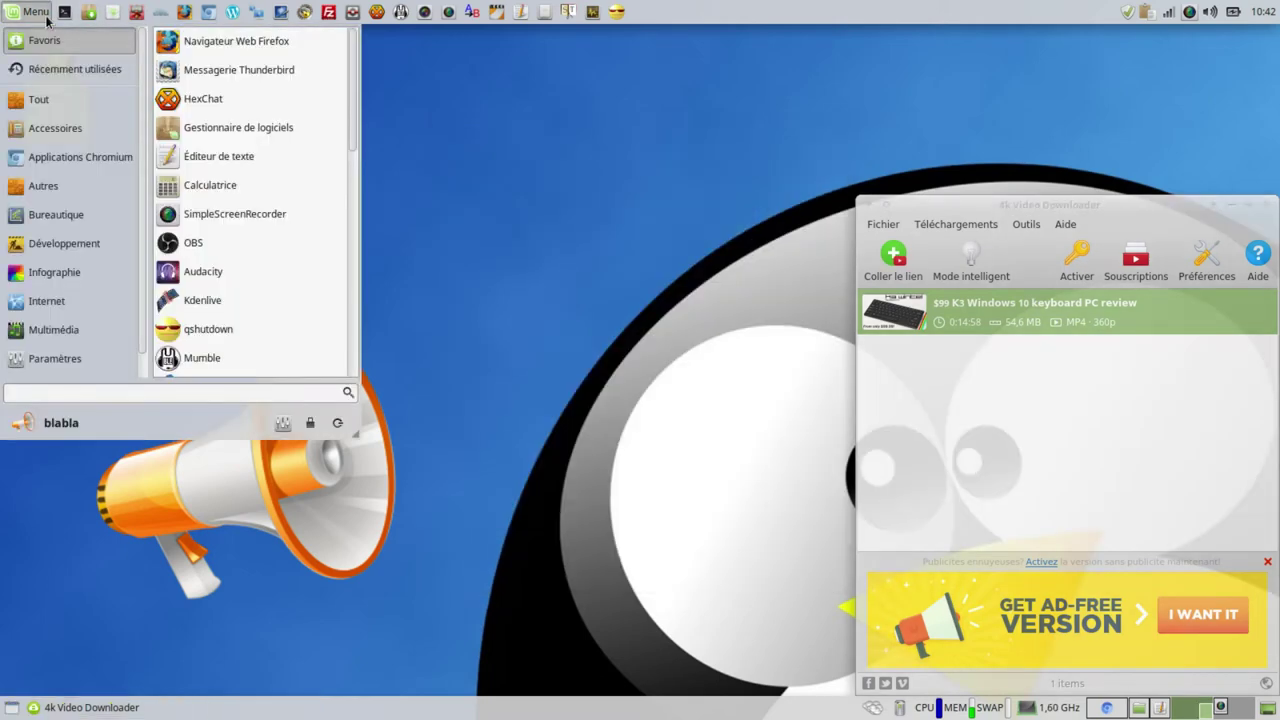
{"action": "type", "text": "med"}
{"action": "left_click", "coordinate": [59, 40]}
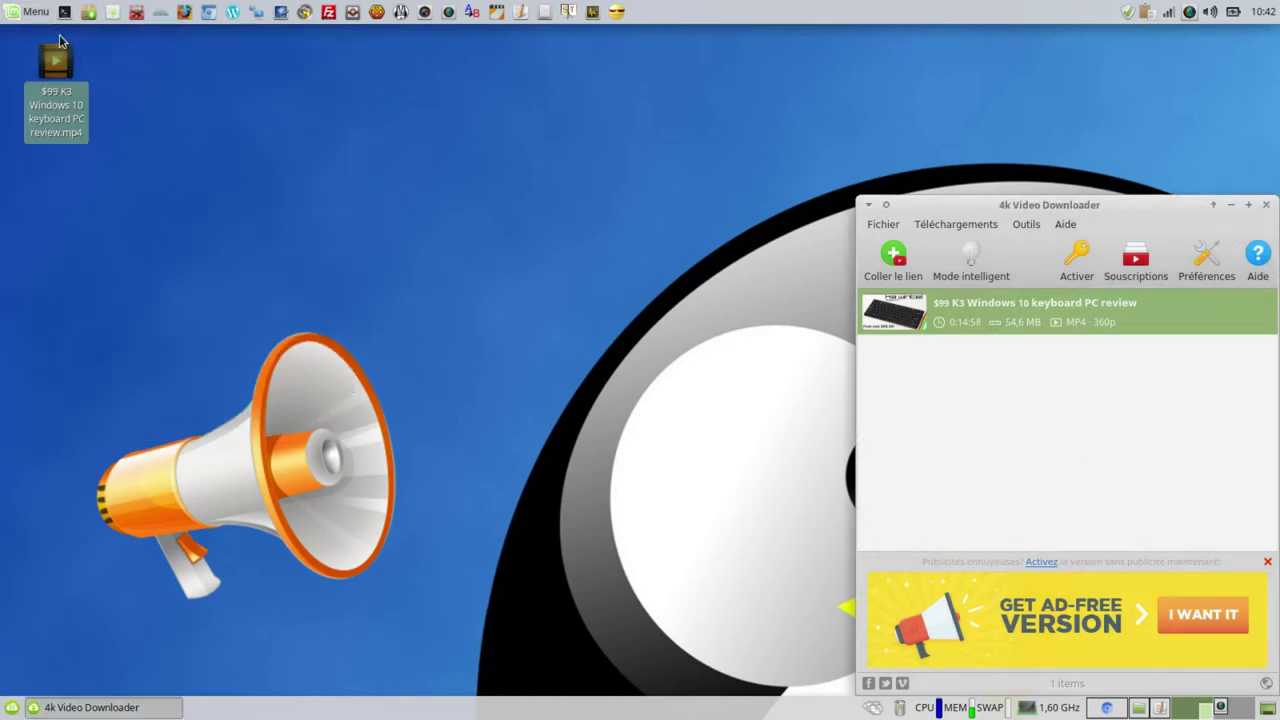
{"action": "left_click_drag", "start_coordinate": [493, 176], "coordinate": [333, 192]}
{"action": "left_click_drag", "start_coordinate": [56, 62], "coordinate": [368, 247]}
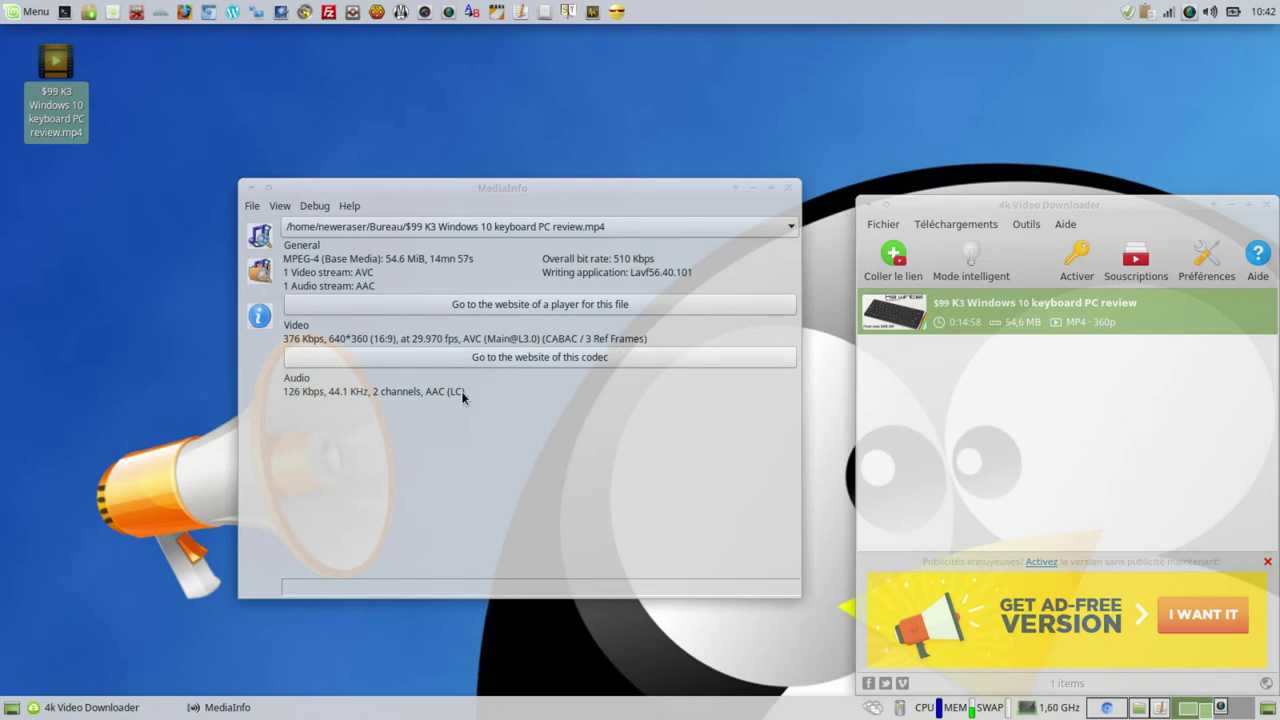
{"action": "left_click", "coordinate": [788, 188]}
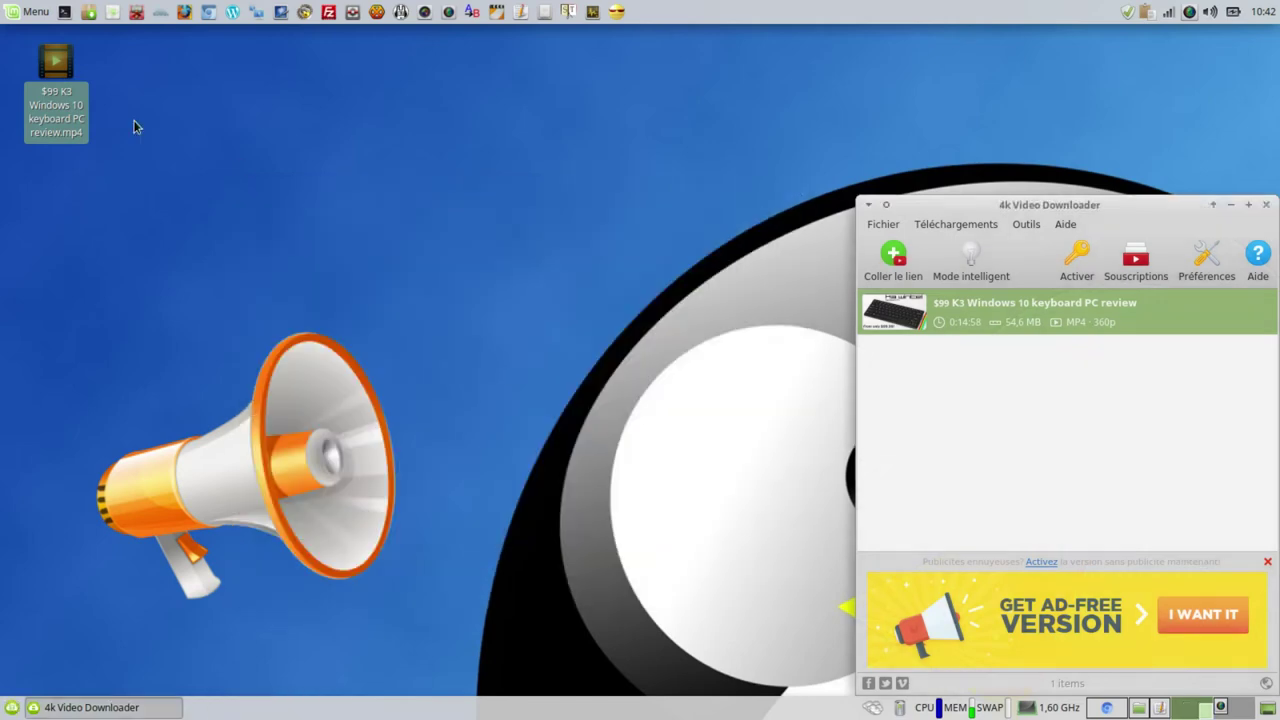
- Play the downloaded MP4 in the video player, jump to about 1:28, shrink the player window, and close it
{"action": "left_click", "coordinate": [105, 80]}
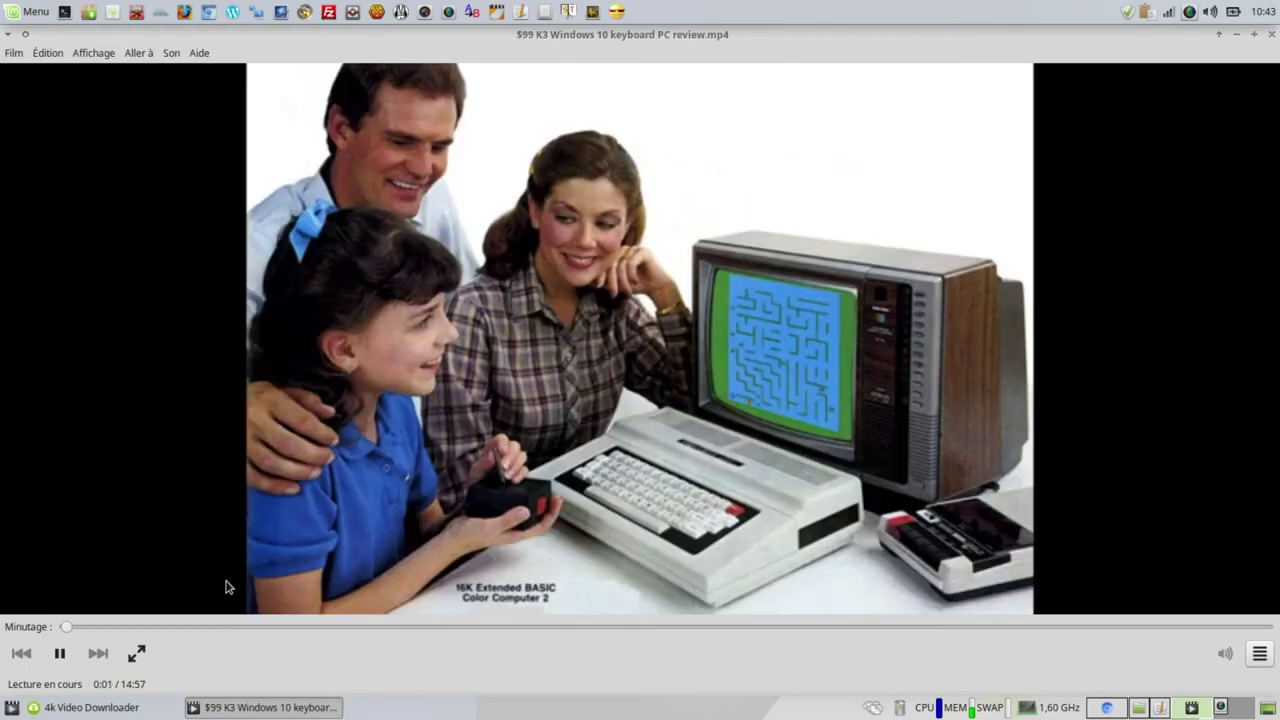
{"action": "left_click", "coordinate": [180, 628]}
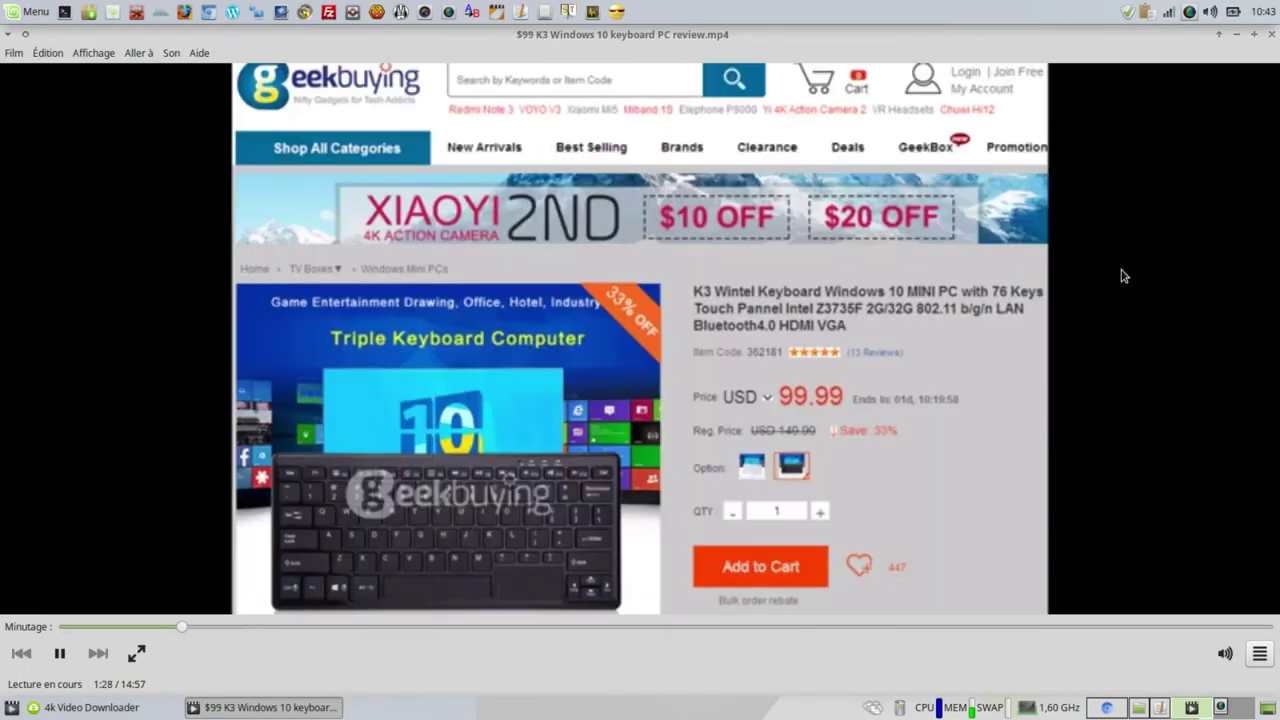
{"action": "left_click_drag", "start_coordinate": [1195, 40], "coordinate": [747, 220]}
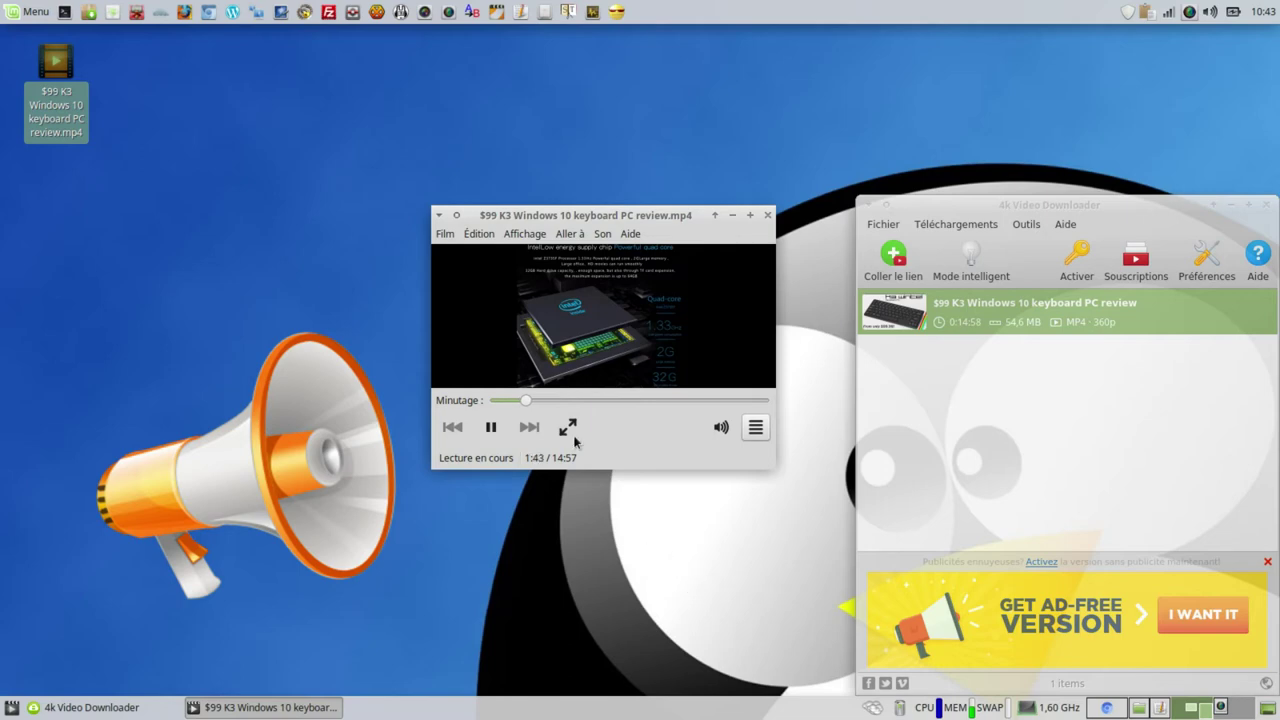
{"action": "left_click", "coordinate": [767, 215]}
{"action": "left_click", "coordinate": [694, 236]}
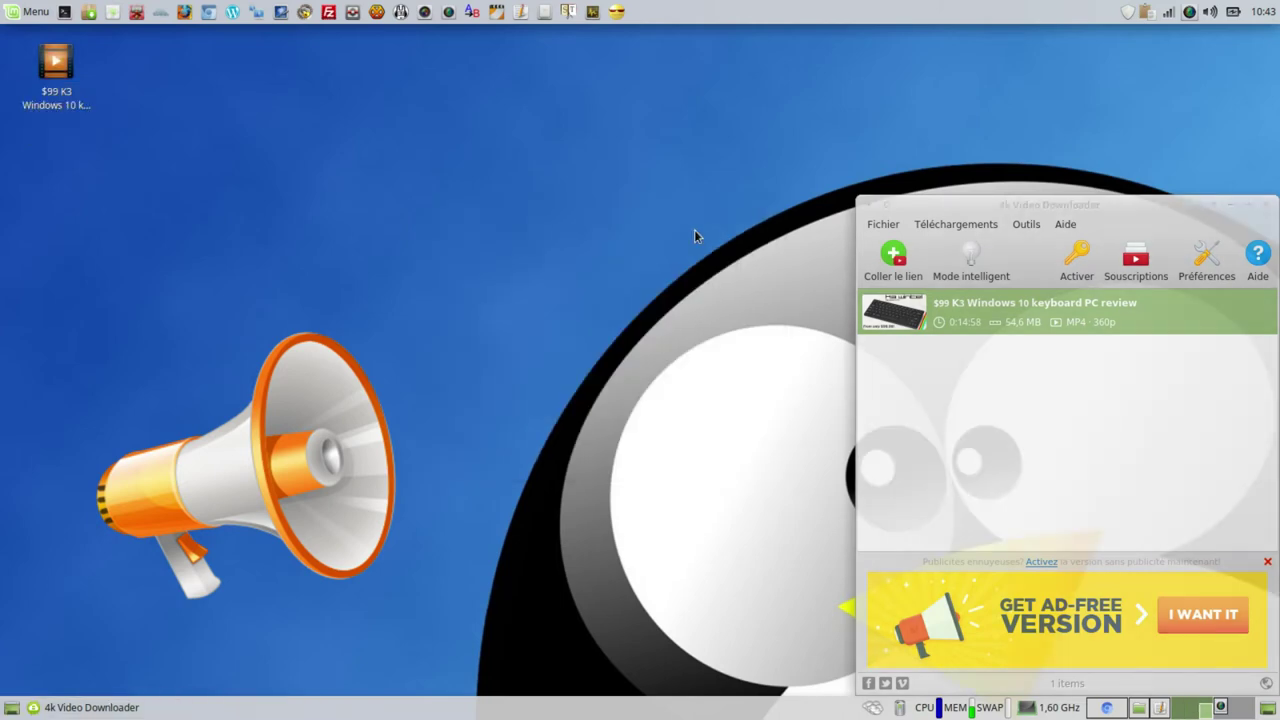
- Paste the same video link into 4K Video Downloader again and extract its audio as MP3 in "Qualité normale" 128k
{"action": "left_click", "coordinate": [889, 253]}
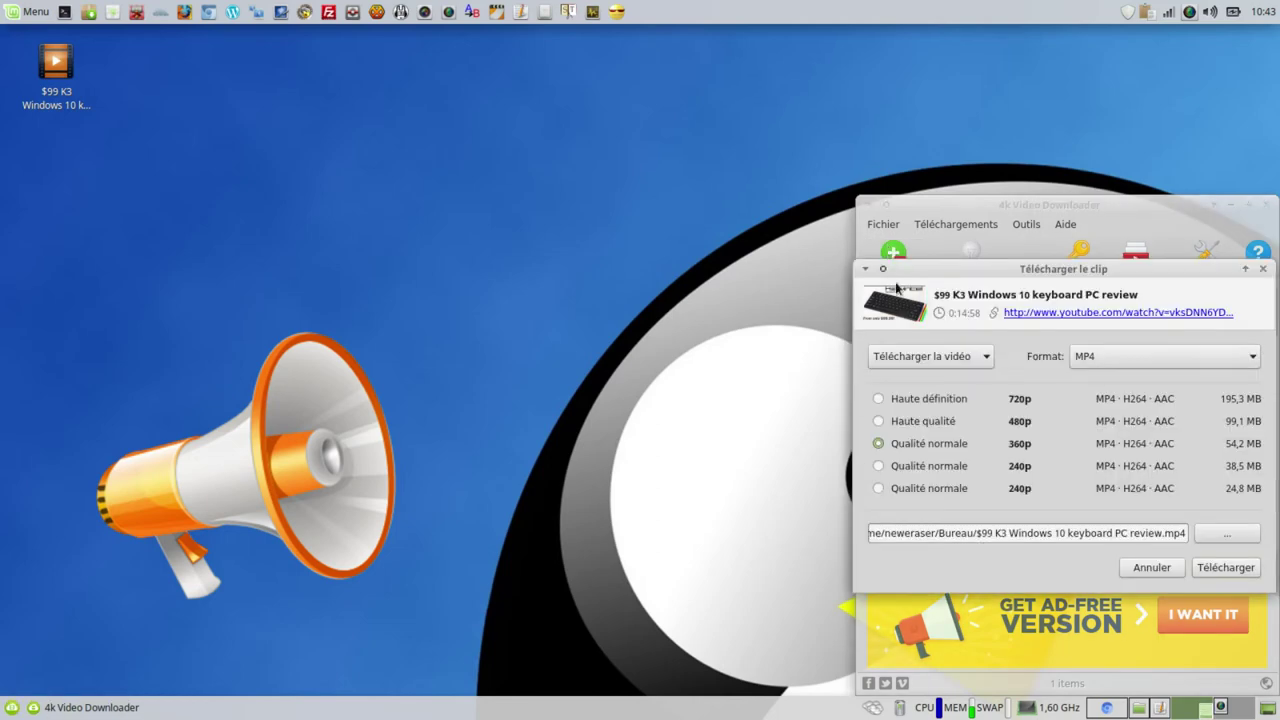
{"action": "left_click", "coordinate": [927, 353]}
{"action": "left_click", "coordinate": [917, 375]}
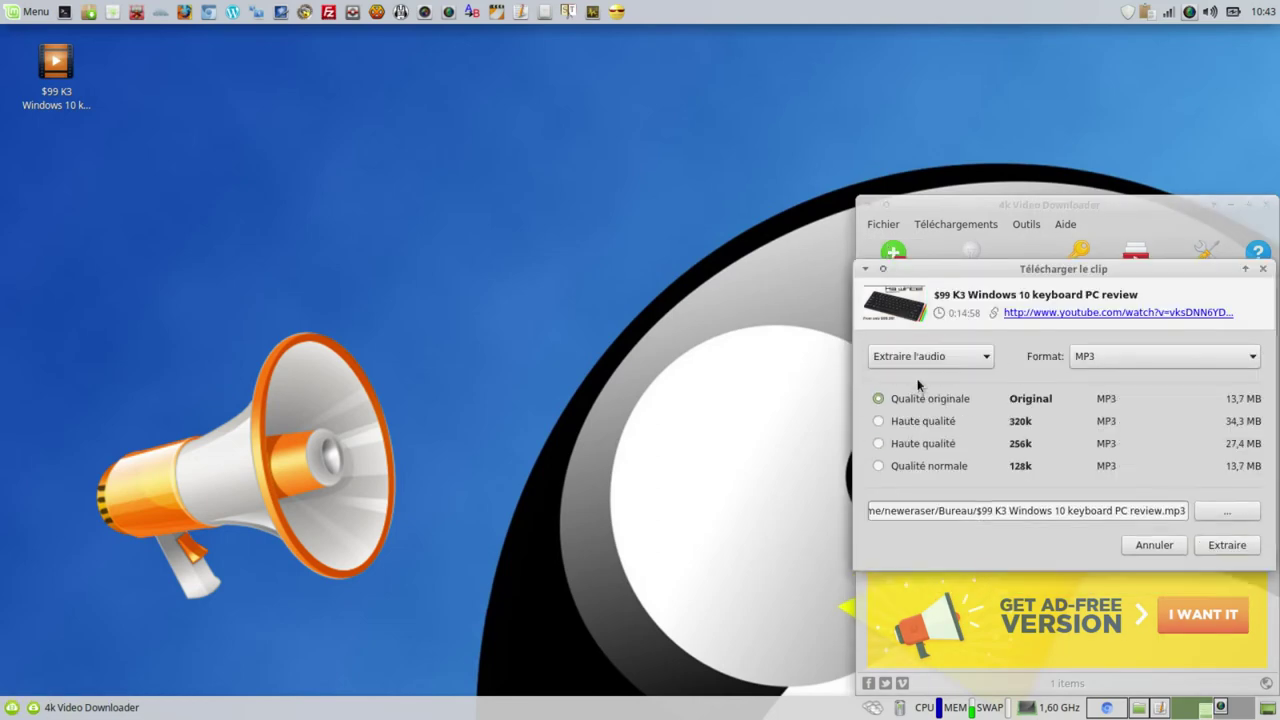
{"action": "left_click", "coordinate": [900, 444]}
{"action": "left_click", "coordinate": [1082, 356]}
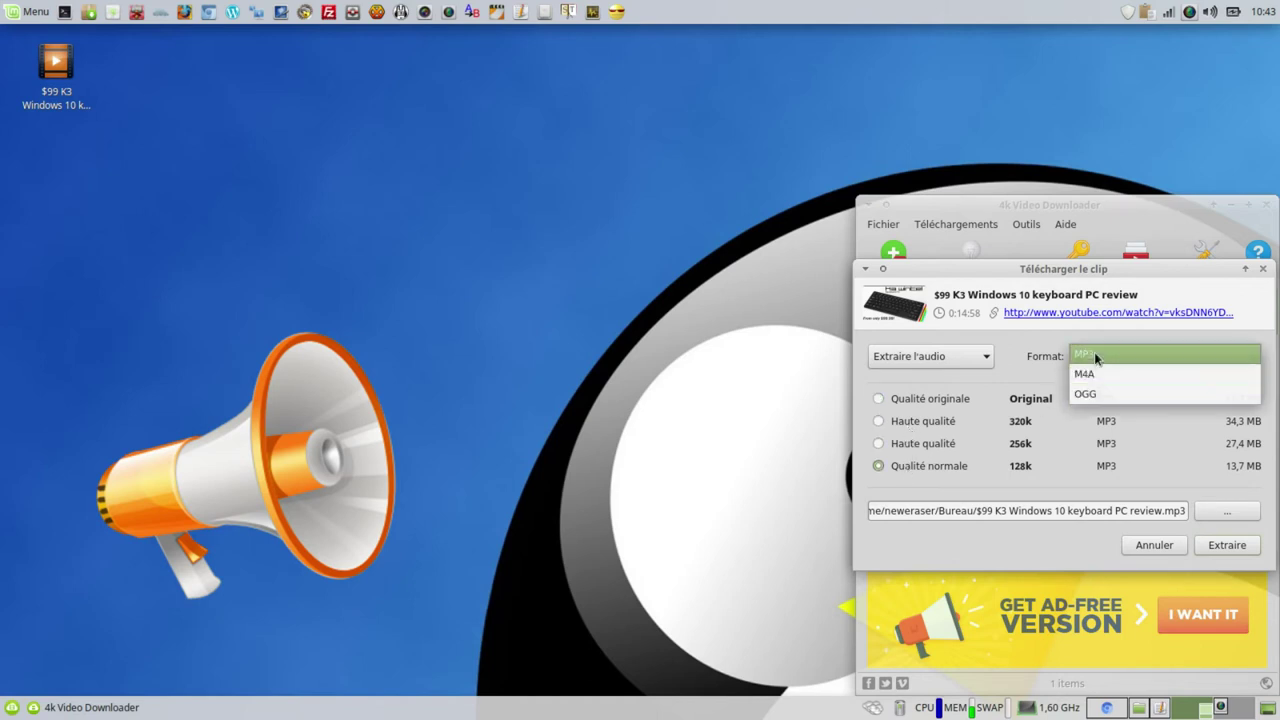
{"action": "left_click", "coordinate": [1094, 353]}
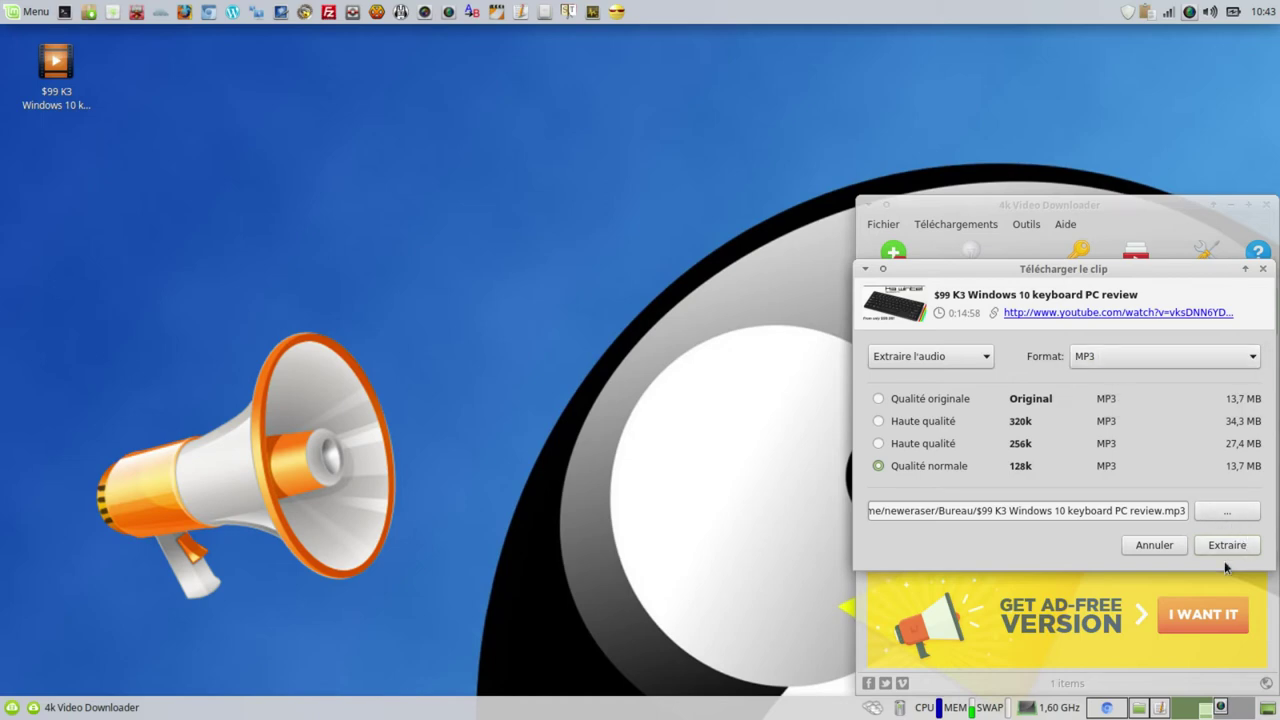
{"action": "left_click", "coordinate": [1200, 545]}
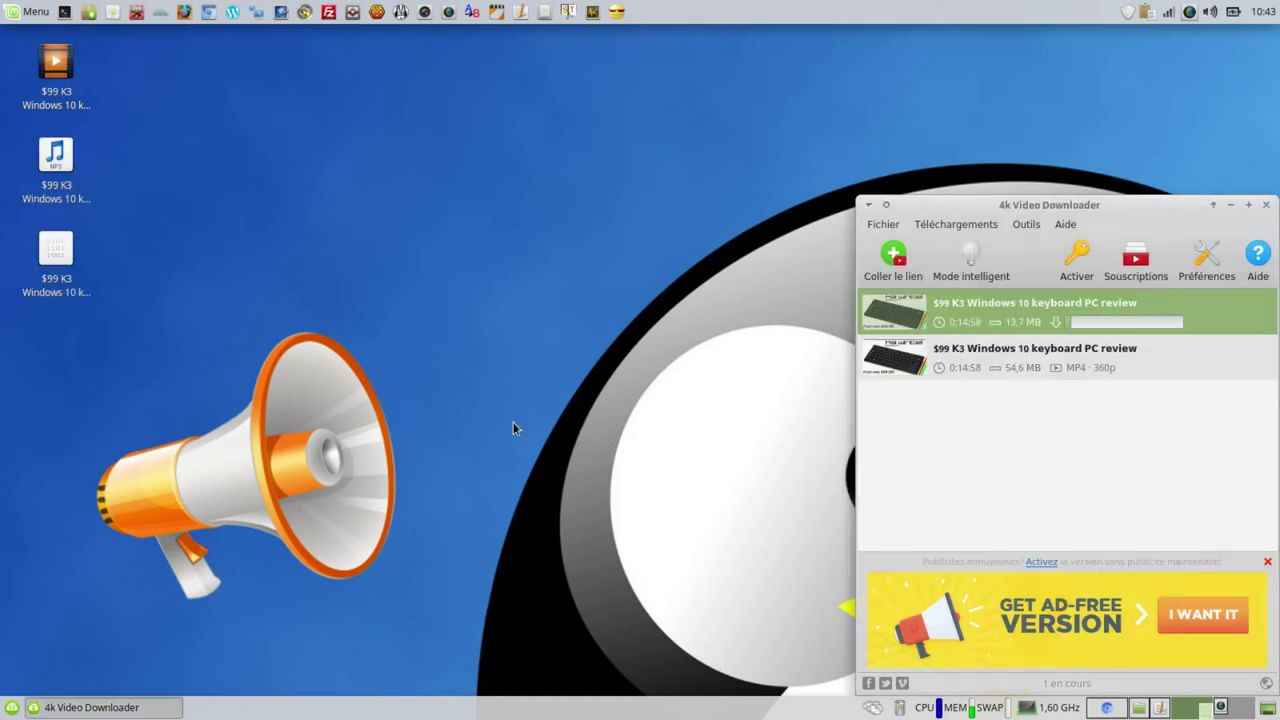
- Examine the general and audio properties of the extracted MP3 file on the desktop, and close them
{"action": "left_click_drag", "start_coordinate": [123, 145], "coordinate": [136, 322]}
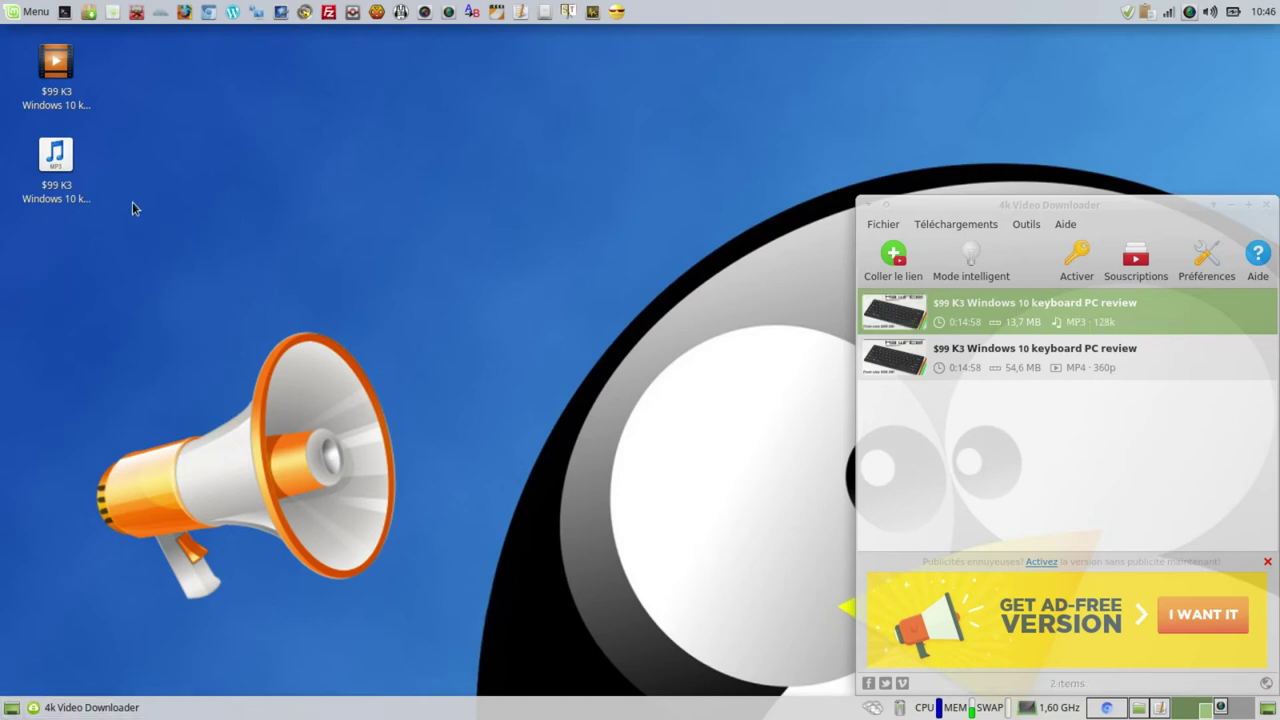
{"action": "right_click", "coordinate": [70, 155]}
{"action": "left_click", "coordinate": [102, 356]}
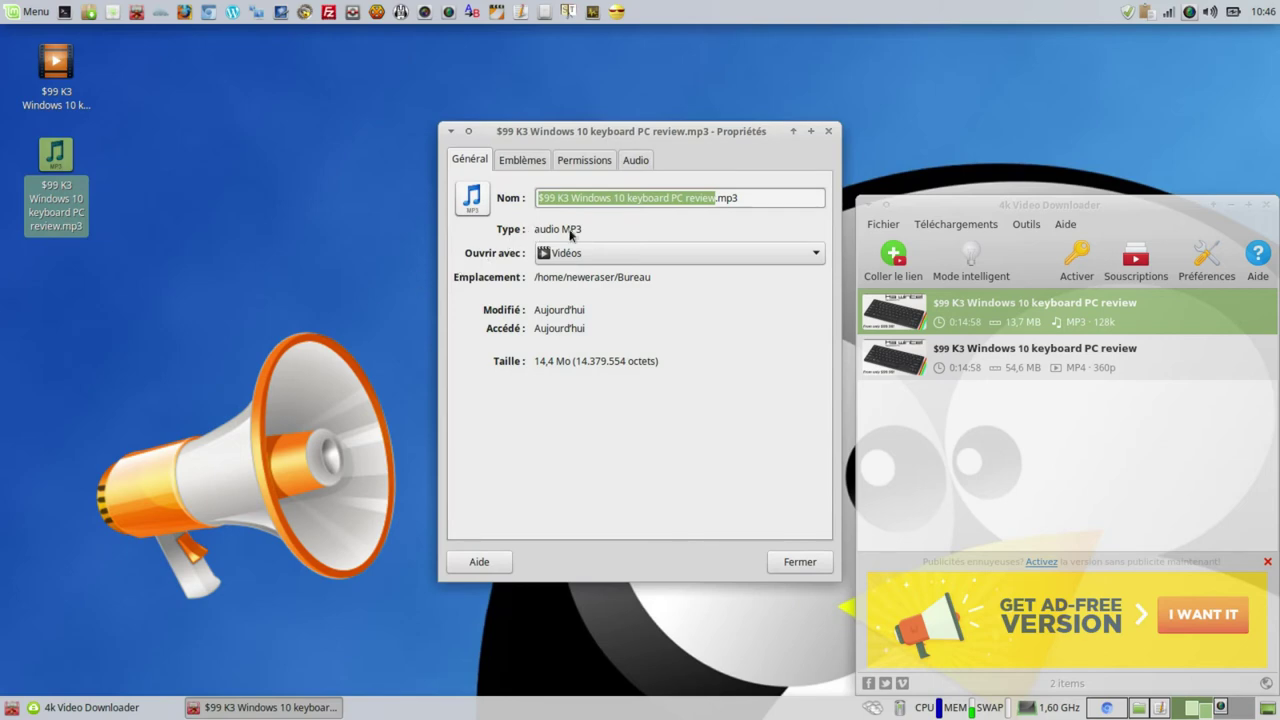
{"action": "left_click", "coordinate": [639, 161]}
{"action": "left_click", "coordinate": [778, 566]}
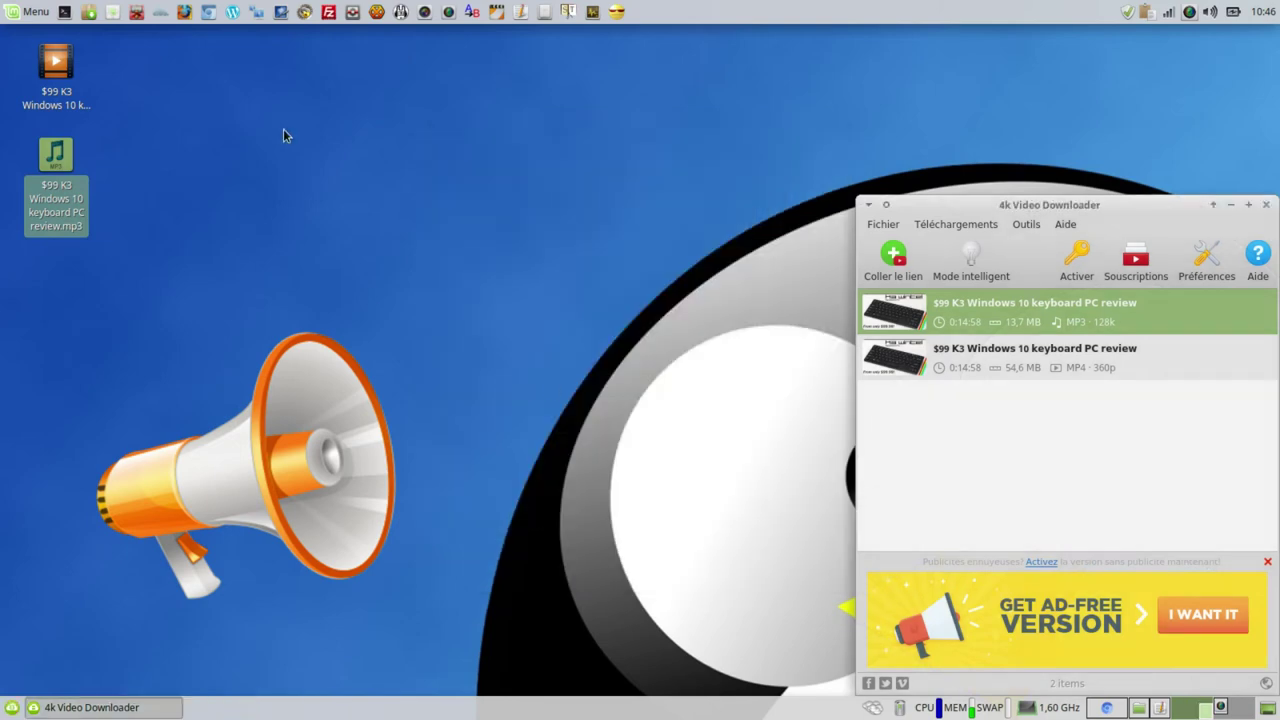
- Launch MediaInfo, load the extracted MP3 to inspect its audio stream, and close the program
{"action": "left_click", "coordinate": [33, 14]}
{"action": "type", "text": "medi"}
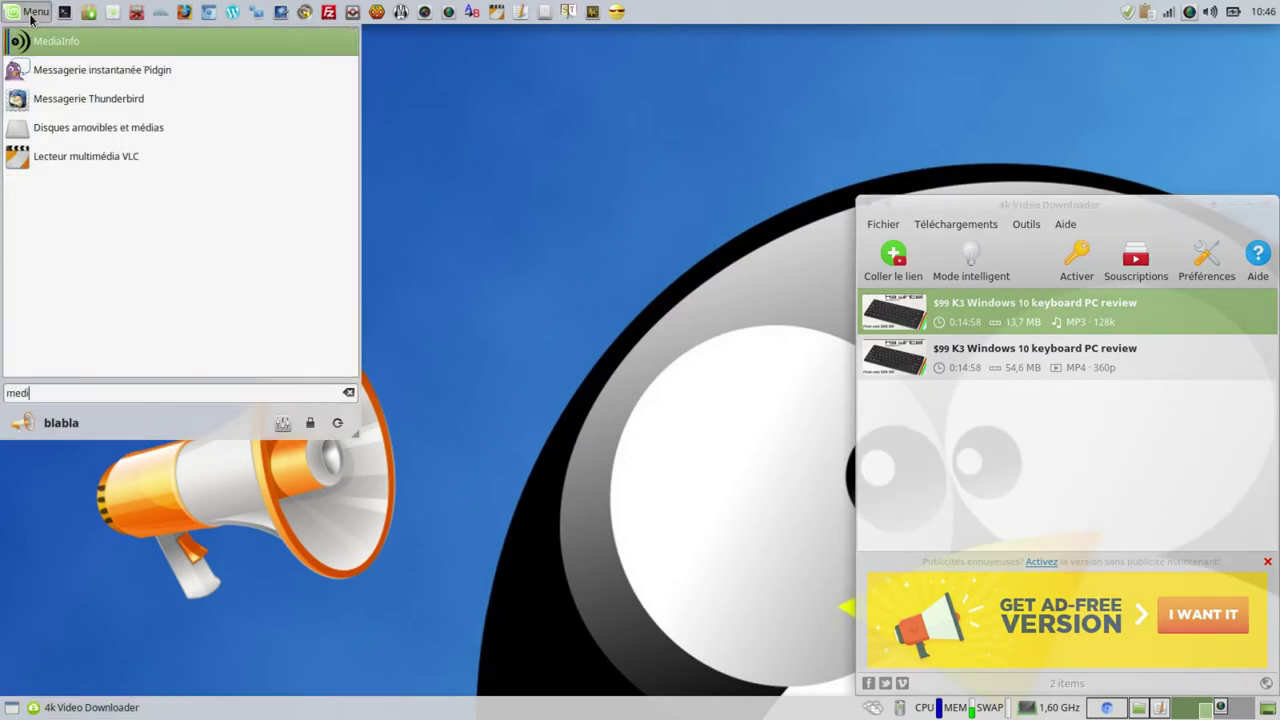
{"action": "left_click", "coordinate": [47, 33]}
{"action": "left_click_drag", "start_coordinate": [70, 150], "coordinate": [461, 232]}
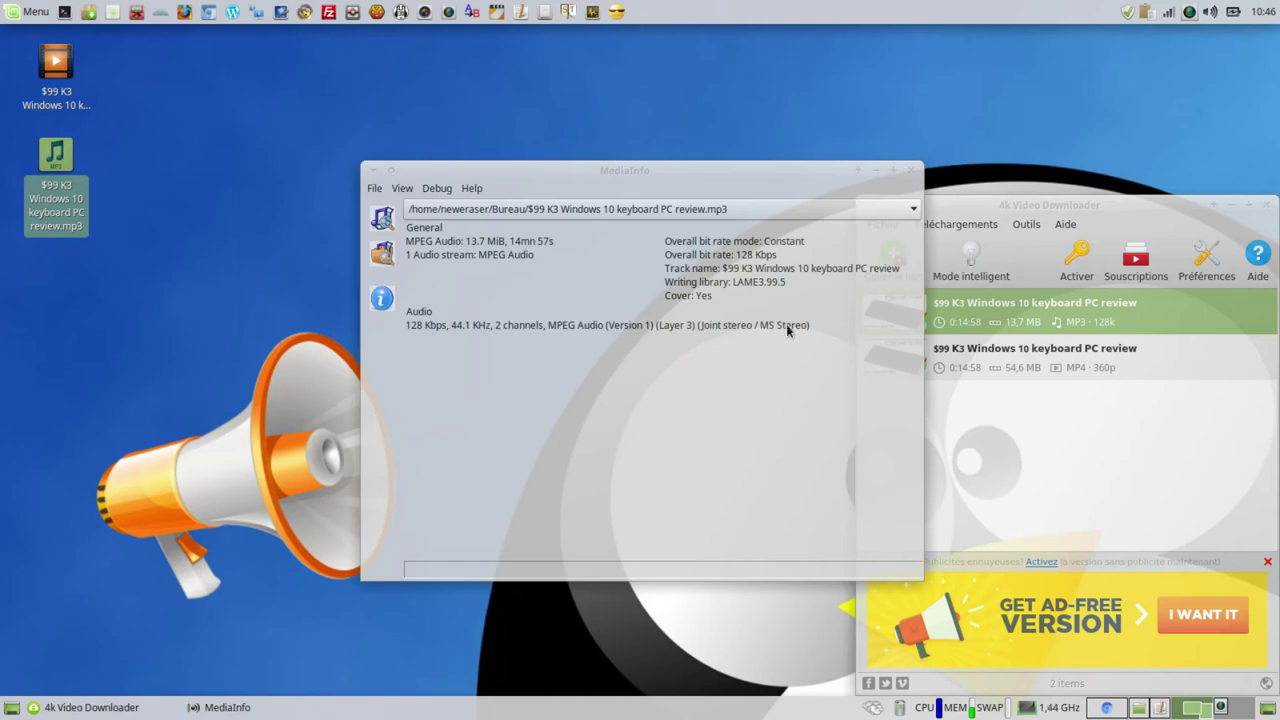
{"action": "left_click", "coordinate": [908, 172]}
- Play the extracted MP3 in the media player, shrink the player window, and close it
{"action": "right_click", "coordinate": [52, 162]}
{"action": "left_click", "coordinate": [70, 172]}
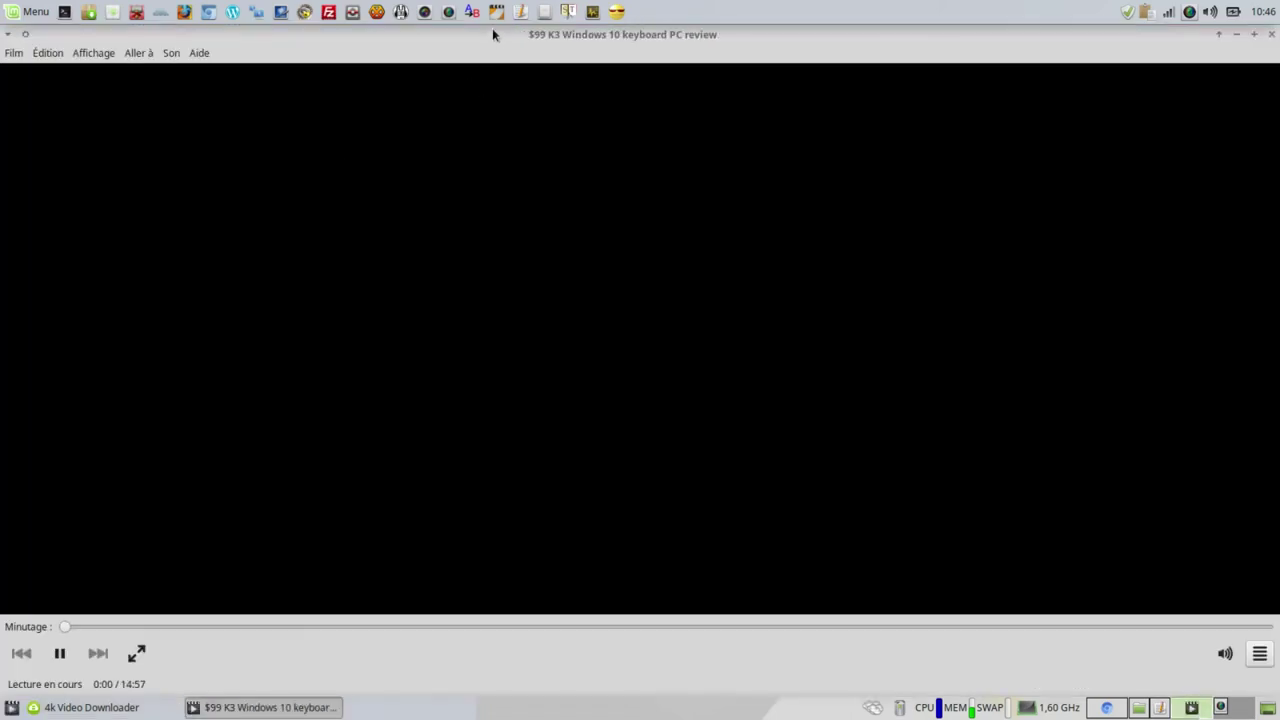
{"action": "left_click_drag", "start_coordinate": [491, 34], "coordinate": [505, 204]}
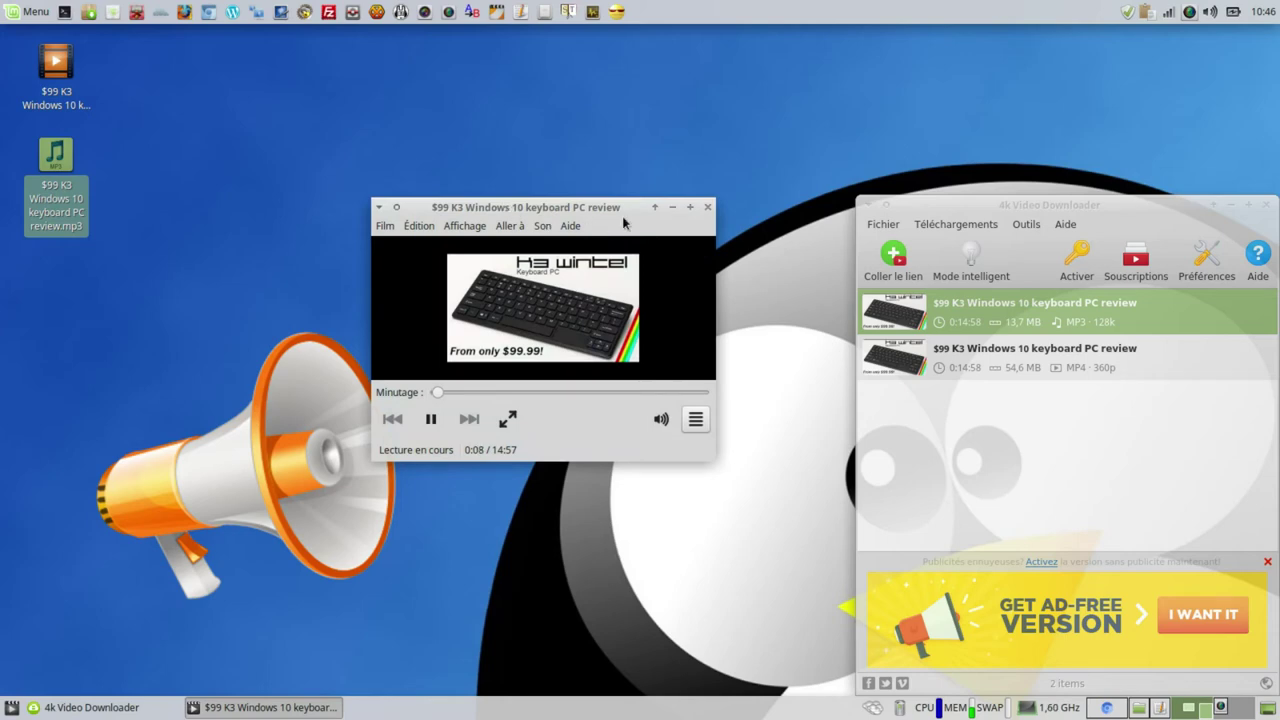
{"action": "left_click", "coordinate": [707, 207]}
{"action": "left_click", "coordinate": [348, 152]}
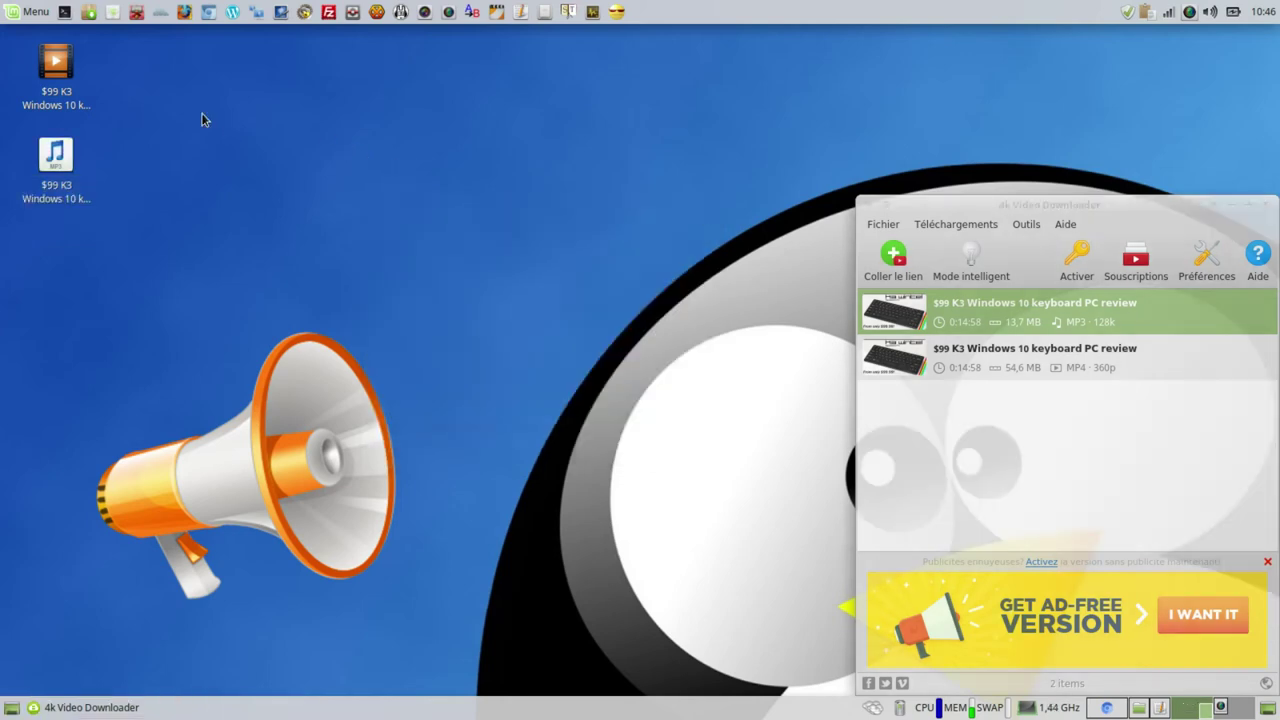
- Delete the downloaded MP4 and MP3 files together from the desktop
{"action": "left_click_drag", "start_coordinate": [8, 46], "coordinate": [134, 253]}
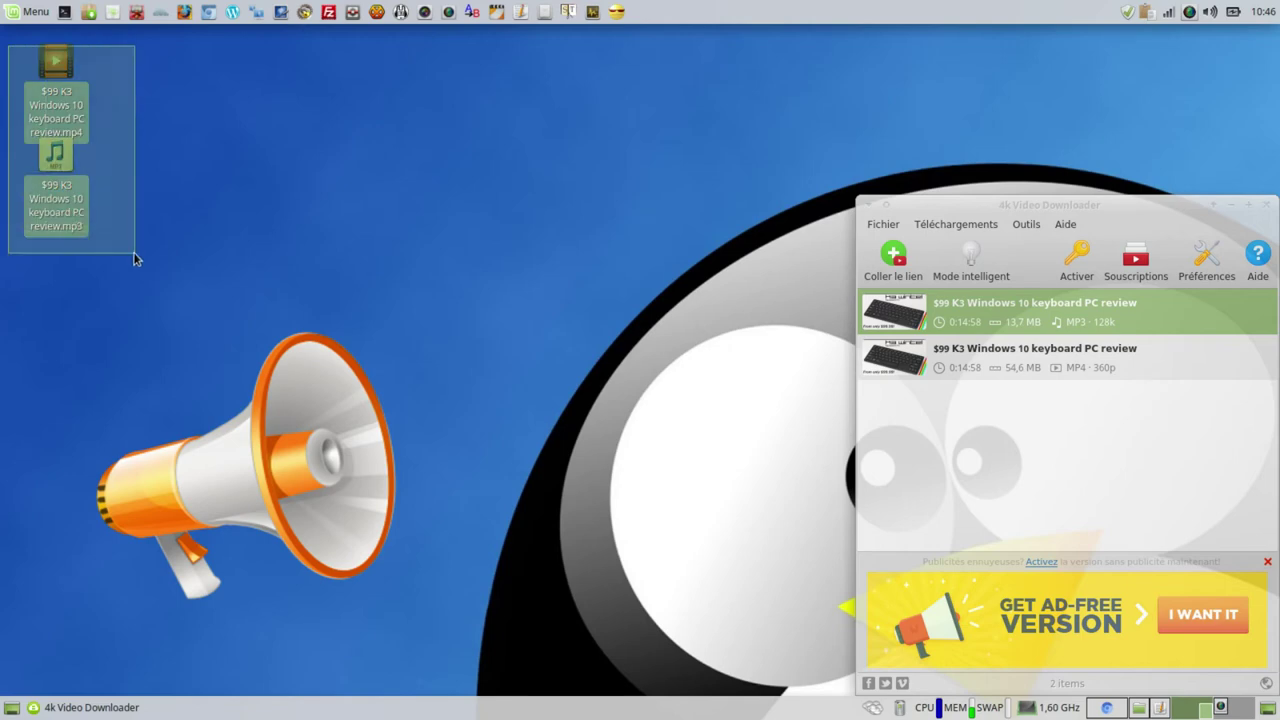
{"action": "right_click", "coordinate": [60, 164]}
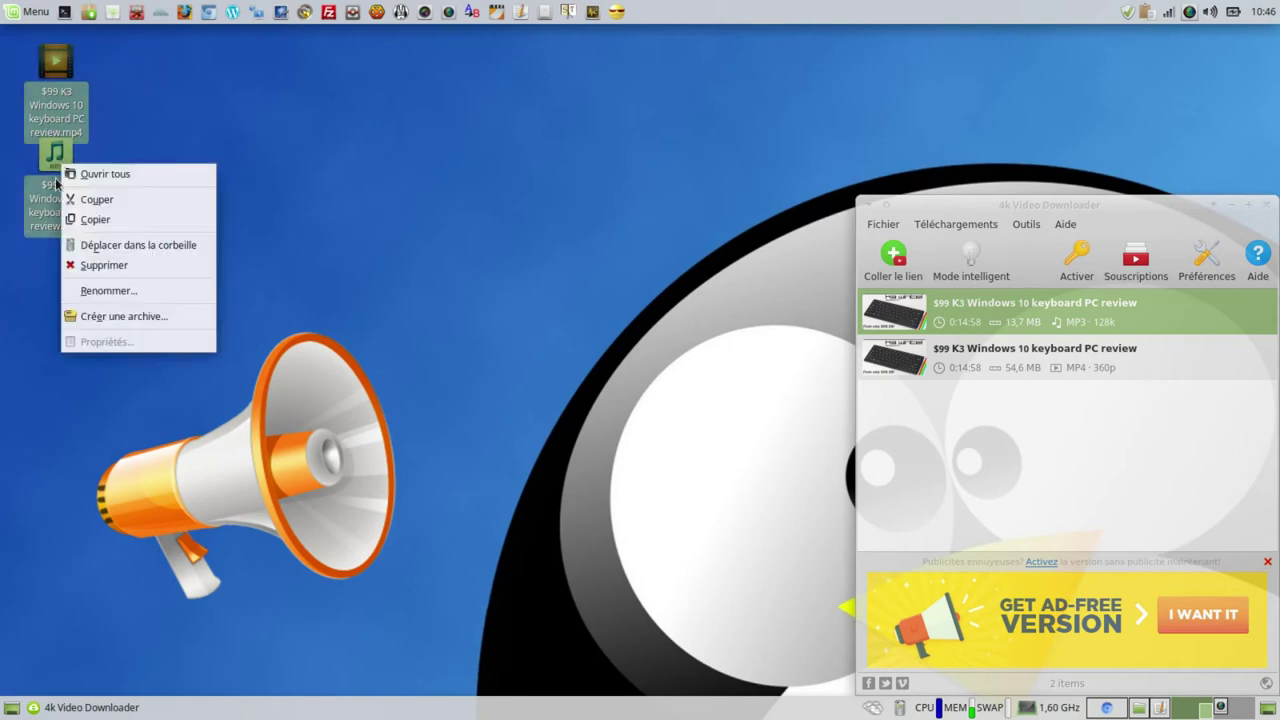
{"action": "left_click", "coordinate": [90, 263]}
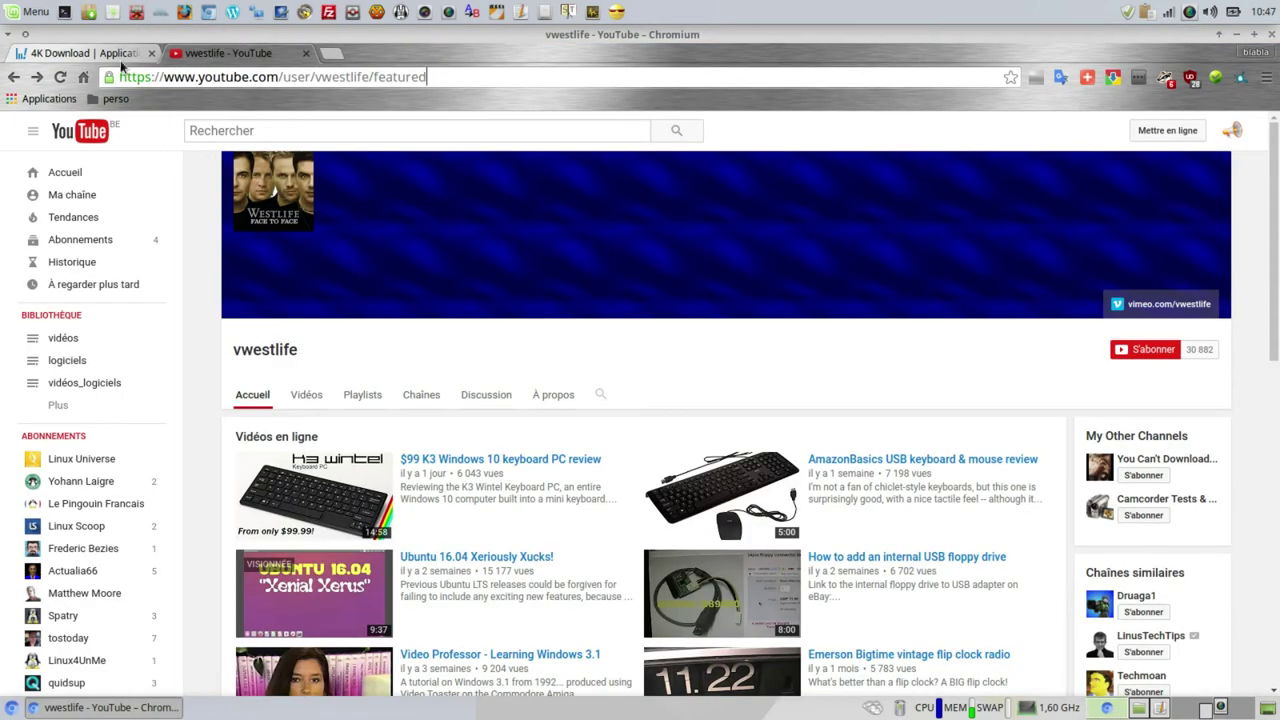
- In Chromium, return to the 4K Download site and highlight the "Gratuit" paragraph below the application list
{"action": "left_click", "coordinate": [90, 53]}
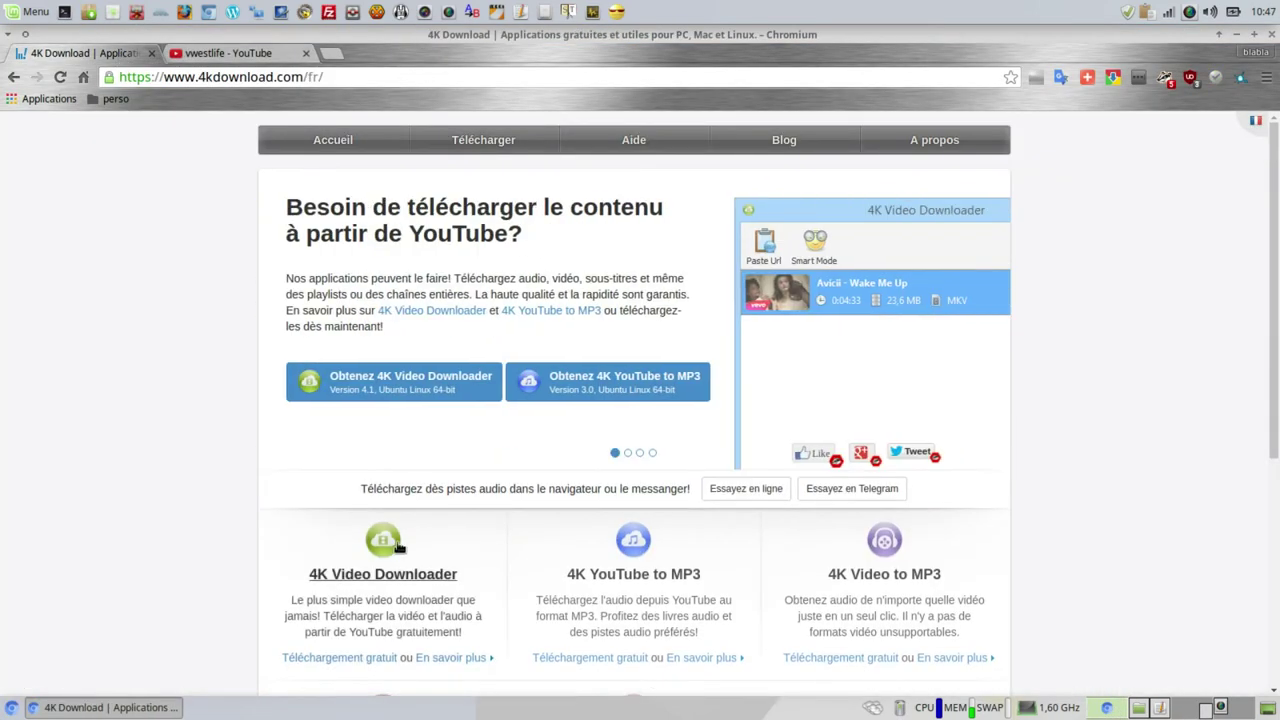
{"action": "scroll", "coordinate": [377, 618], "scroll_direction": "down", "scroll_amount": 5}
{"action": "scroll", "coordinate": [375, 614], "scroll_direction": "down", "scroll_amount": 2}
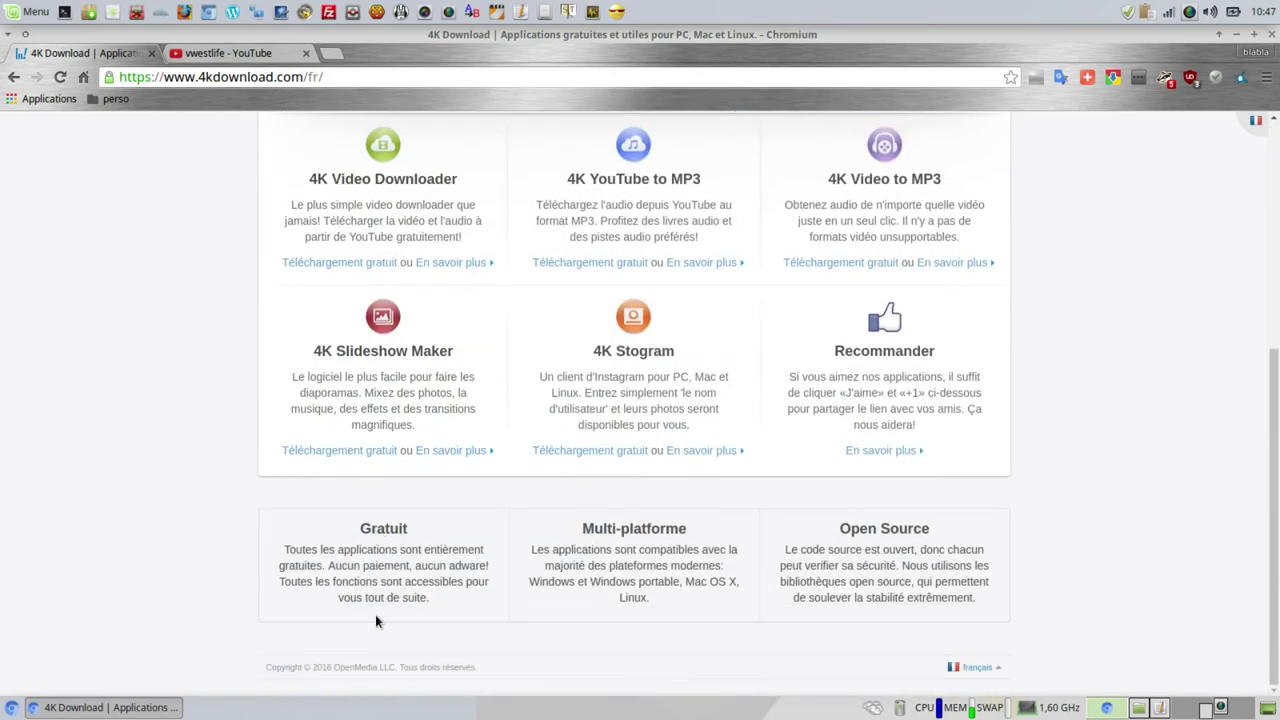
{"action": "scroll", "coordinate": [334, 586], "scroll_direction": "up", "scroll_amount": 1}
{"action": "left_click_drag", "start_coordinate": [282, 594], "coordinate": [436, 643]}
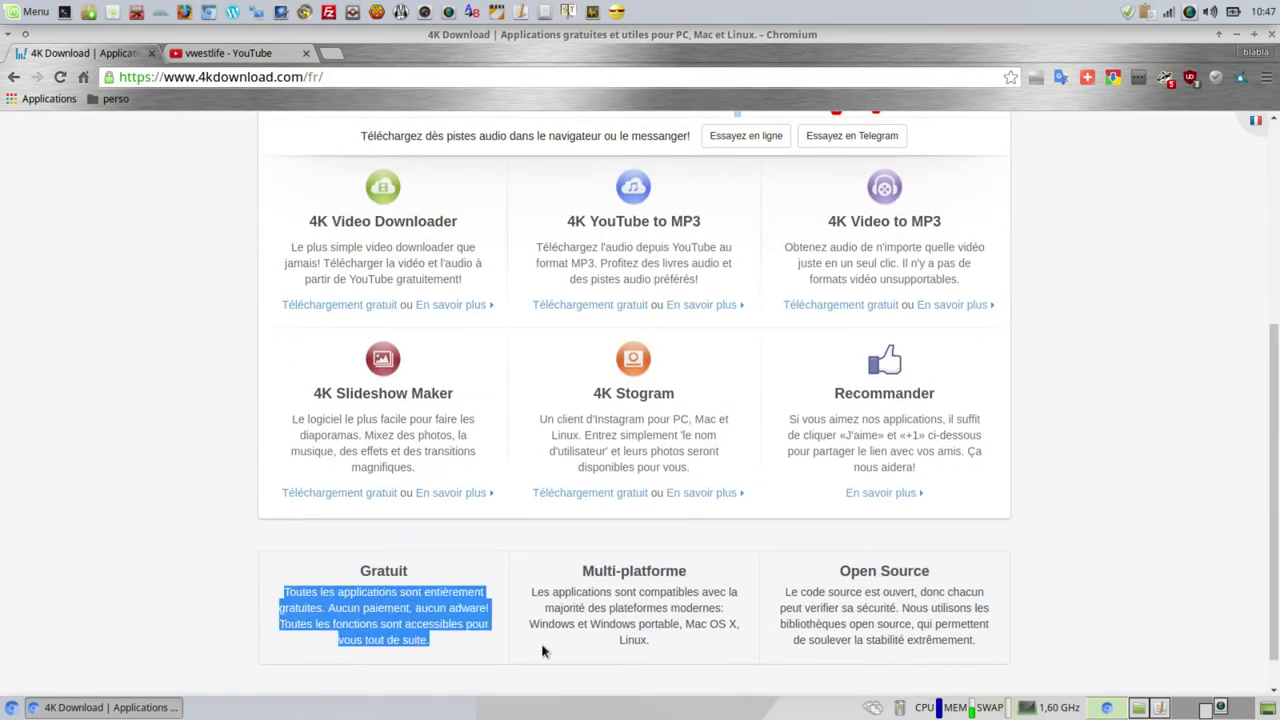
- Highlight the "Video Downloader" activation remark in the 4k.txt note, check 4K Video Downloader's activation option, and return to Chromium
{"action": "left_click", "coordinate": [1162, 707]}
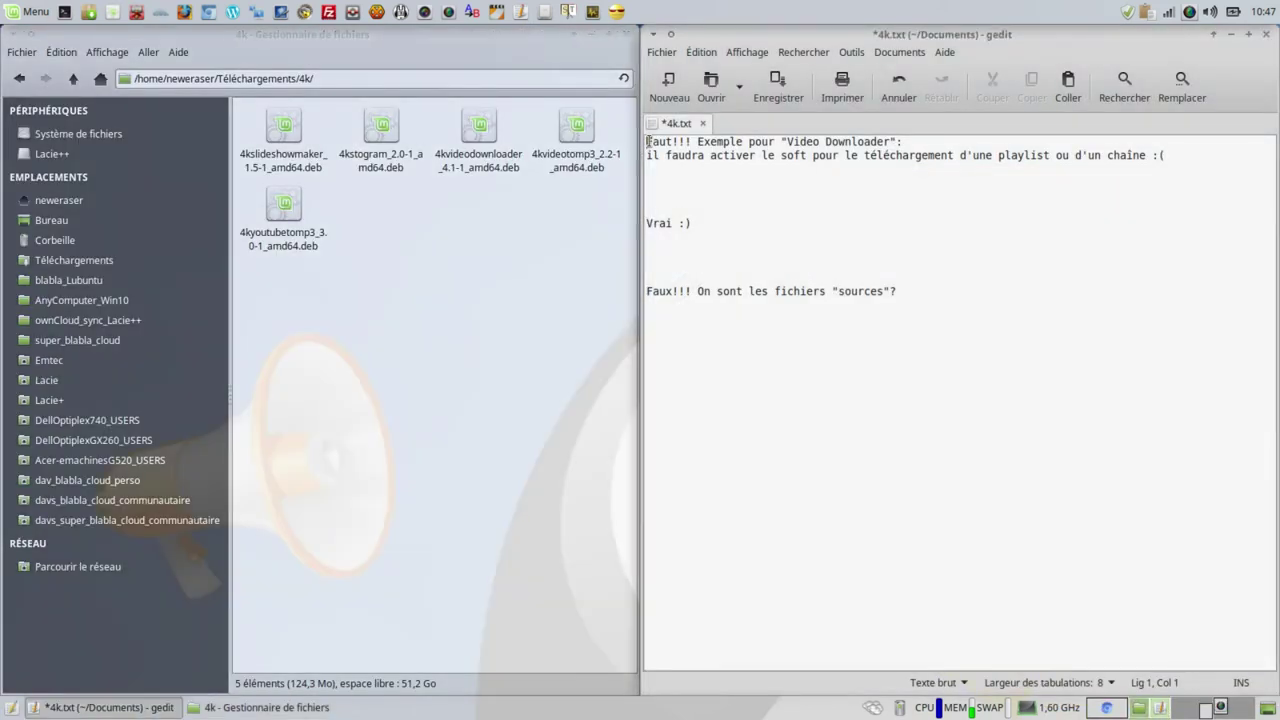
{"action": "left_click_drag", "start_coordinate": [646, 141], "coordinate": [1180, 158]}
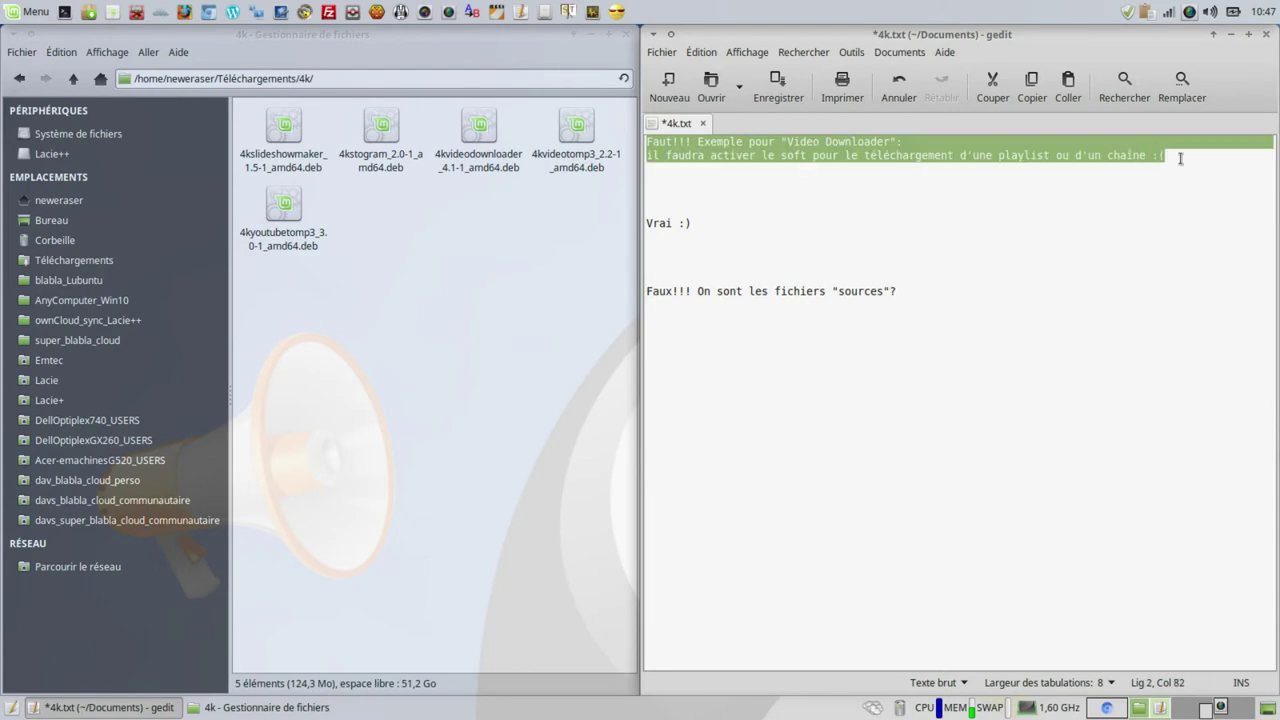
{"action": "left_click", "coordinate": [1198, 710]}
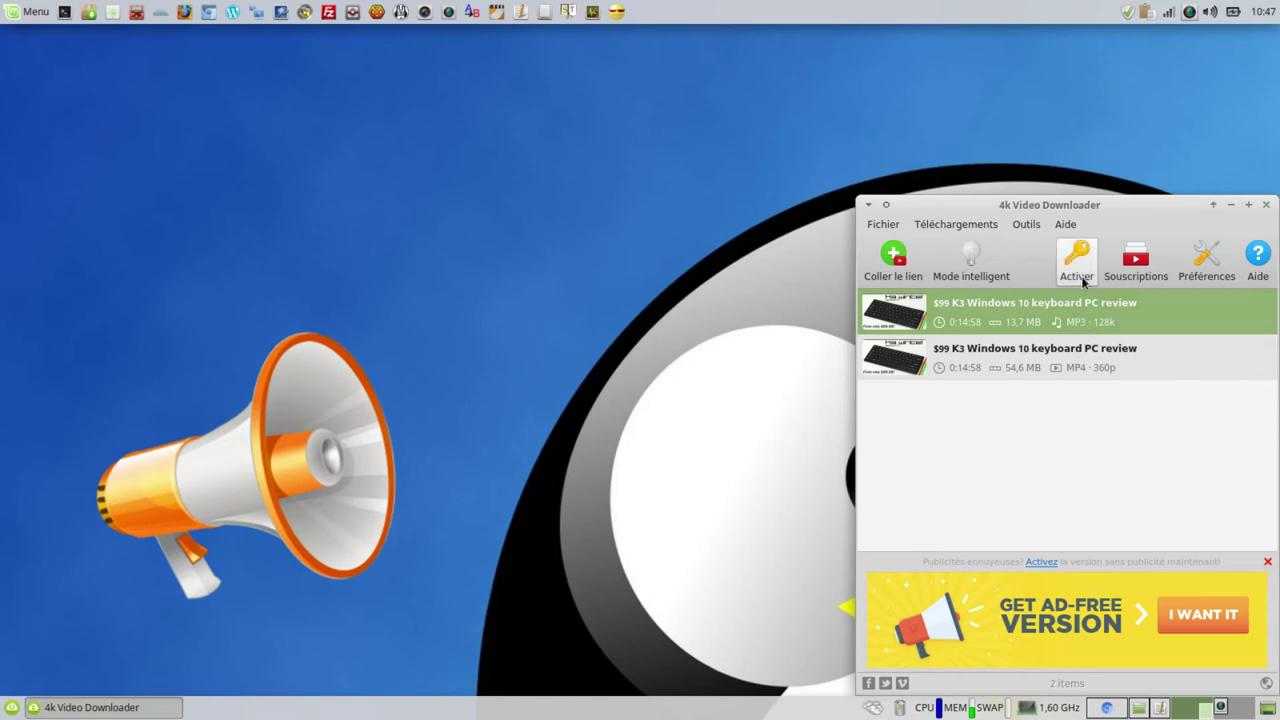
{"action": "left_click", "coordinate": [1120, 710]}
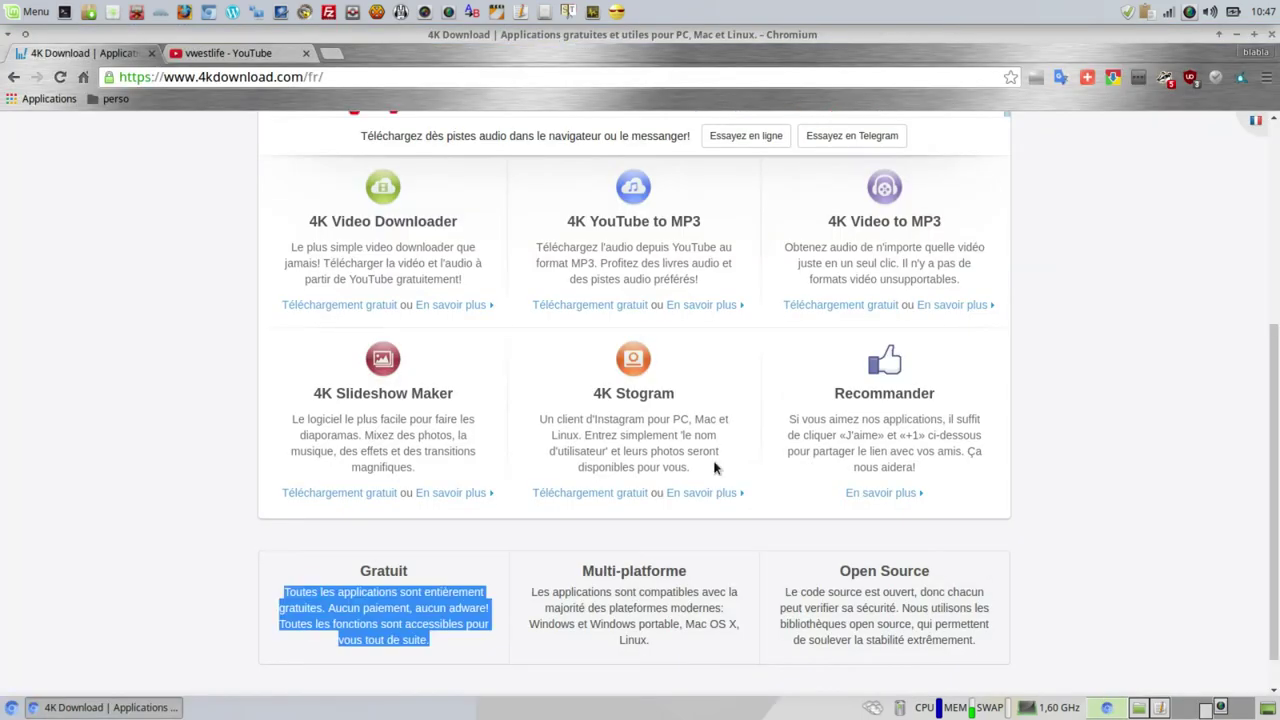
- Open the "Favorites - Cars" playlist from the vwestlife YouTube channel and copy its address
{"action": "left_click", "coordinate": [230, 54]}
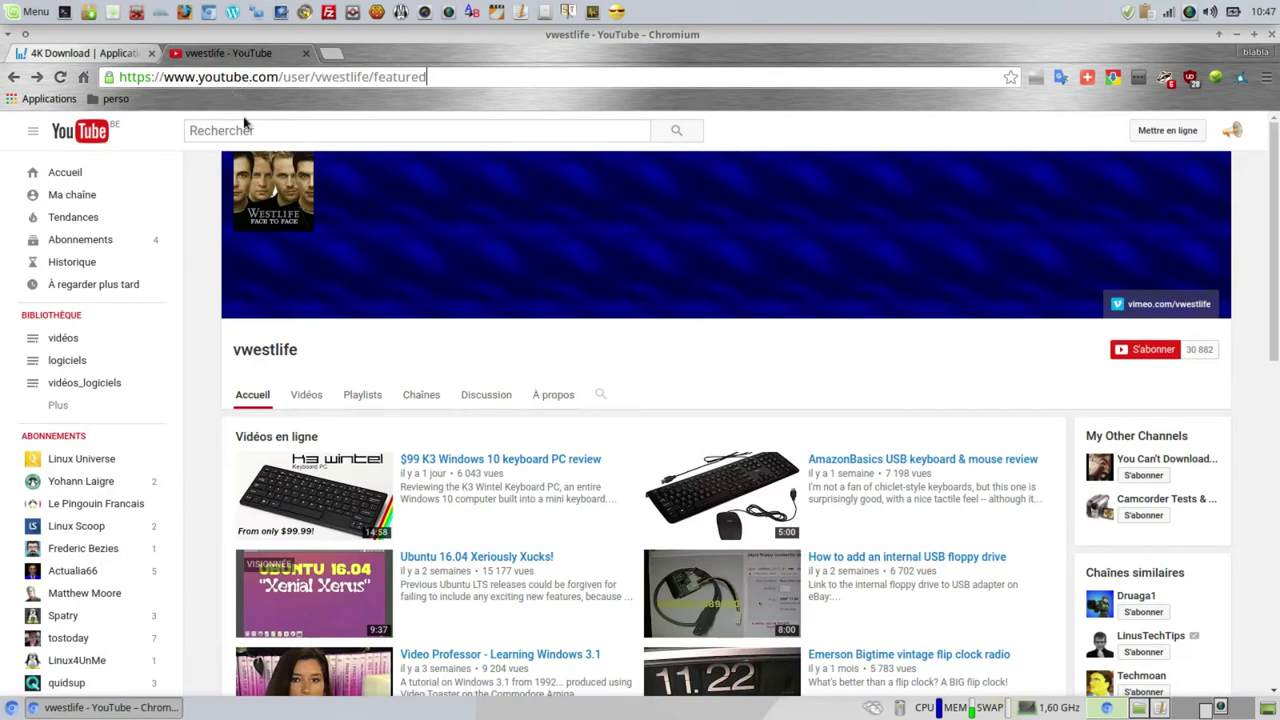
{"action": "left_click", "coordinate": [357, 399]}
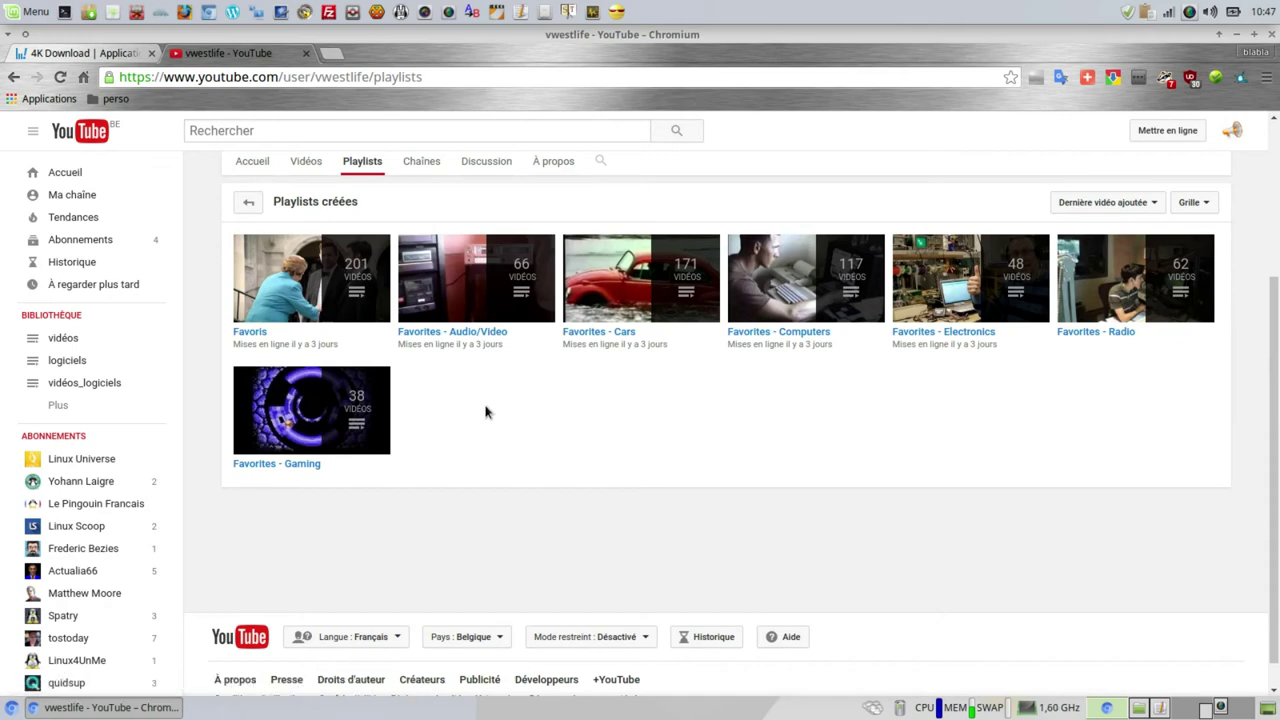
{"action": "left_click", "coordinate": [624, 336]}
{"action": "left_click", "coordinate": [593, 77]}
{"action": "right_click", "coordinate": [563, 82]}
{"action": "left_click", "coordinate": [597, 140]}
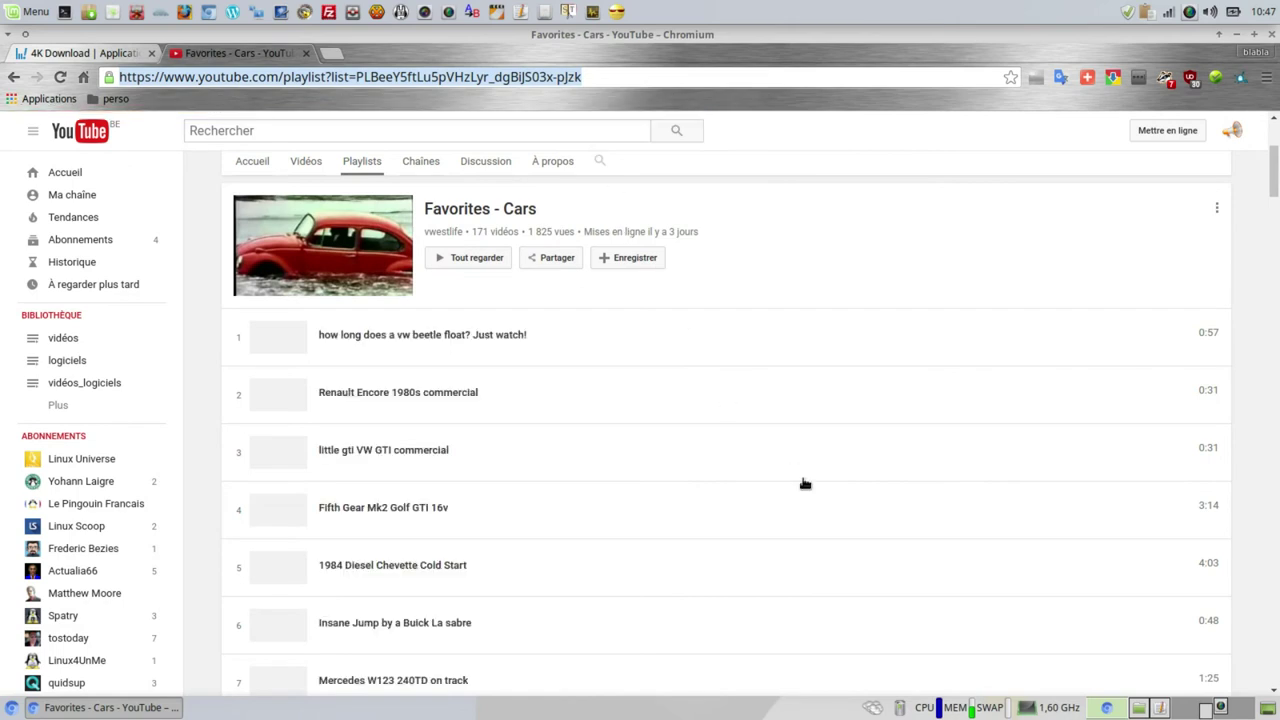
- Try the copied playlist link in 4K Video Downloader, choosing the full playlist, dismissing the activation dialog and cancelling the analysis
{"action": "left_click", "coordinate": [1193, 714]}
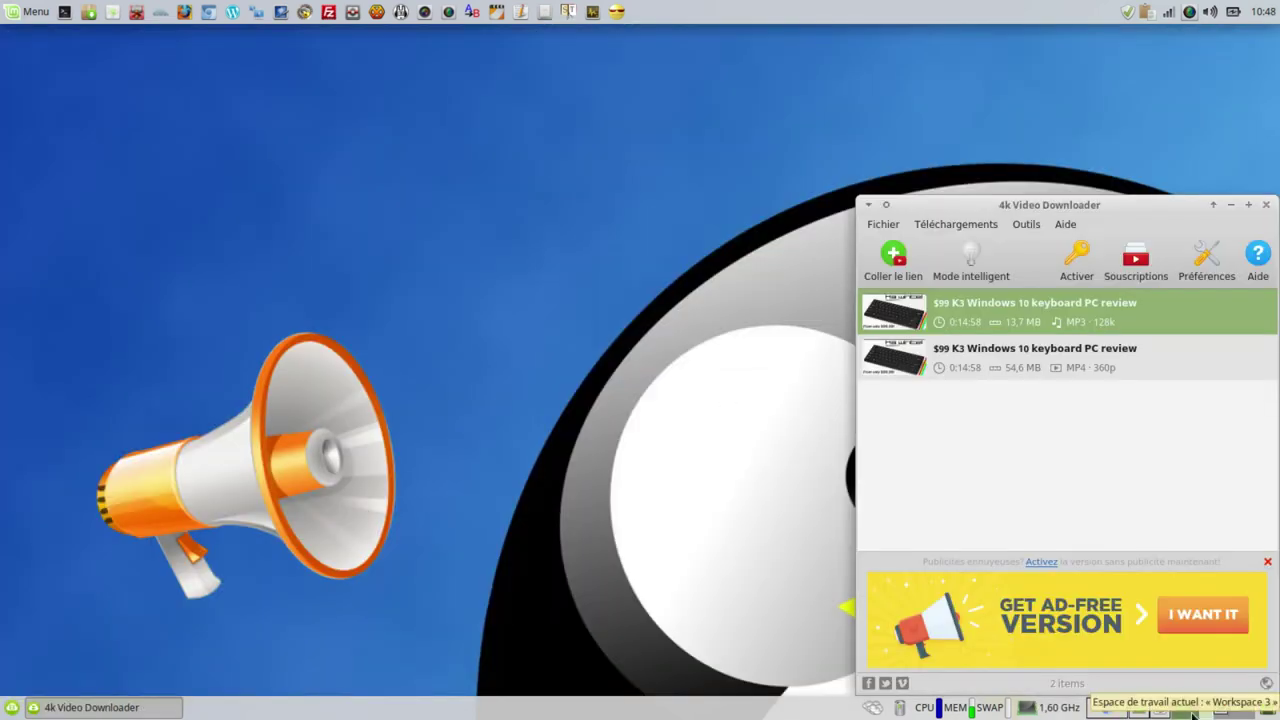
{"action": "left_click", "coordinate": [894, 262]}
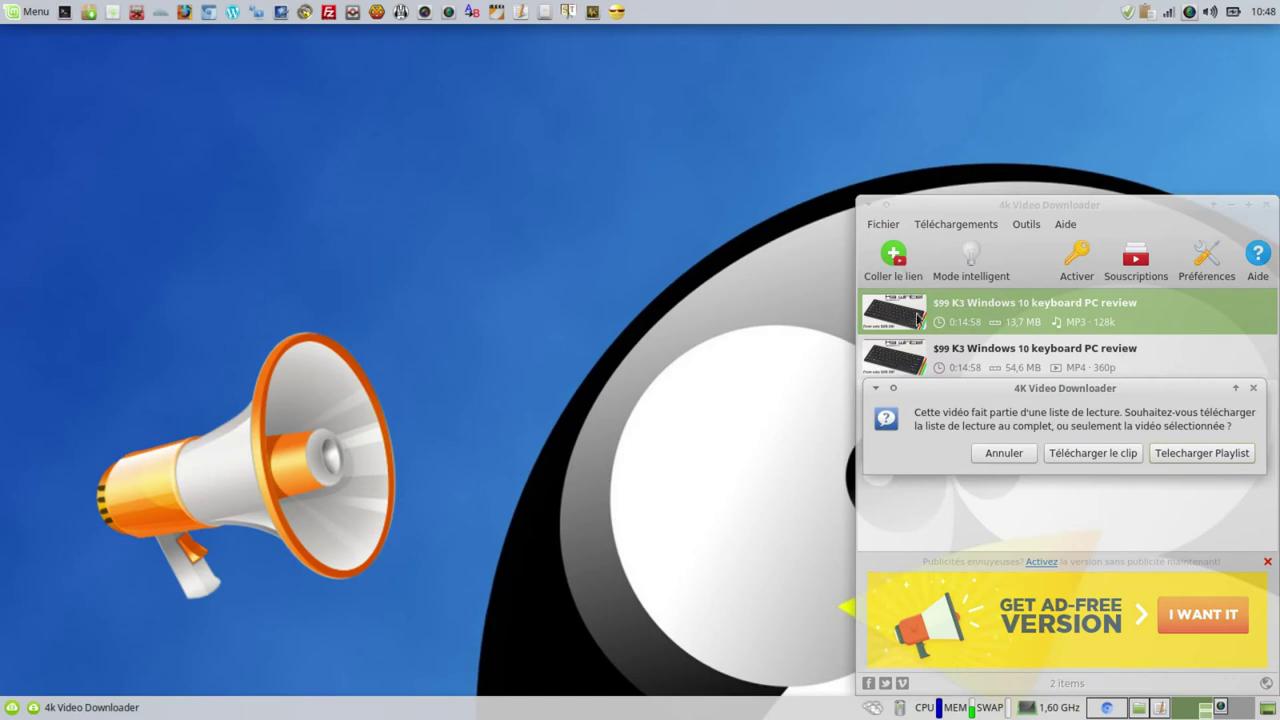
{"action": "left_click_drag", "start_coordinate": [950, 388], "coordinate": [519, 293]}
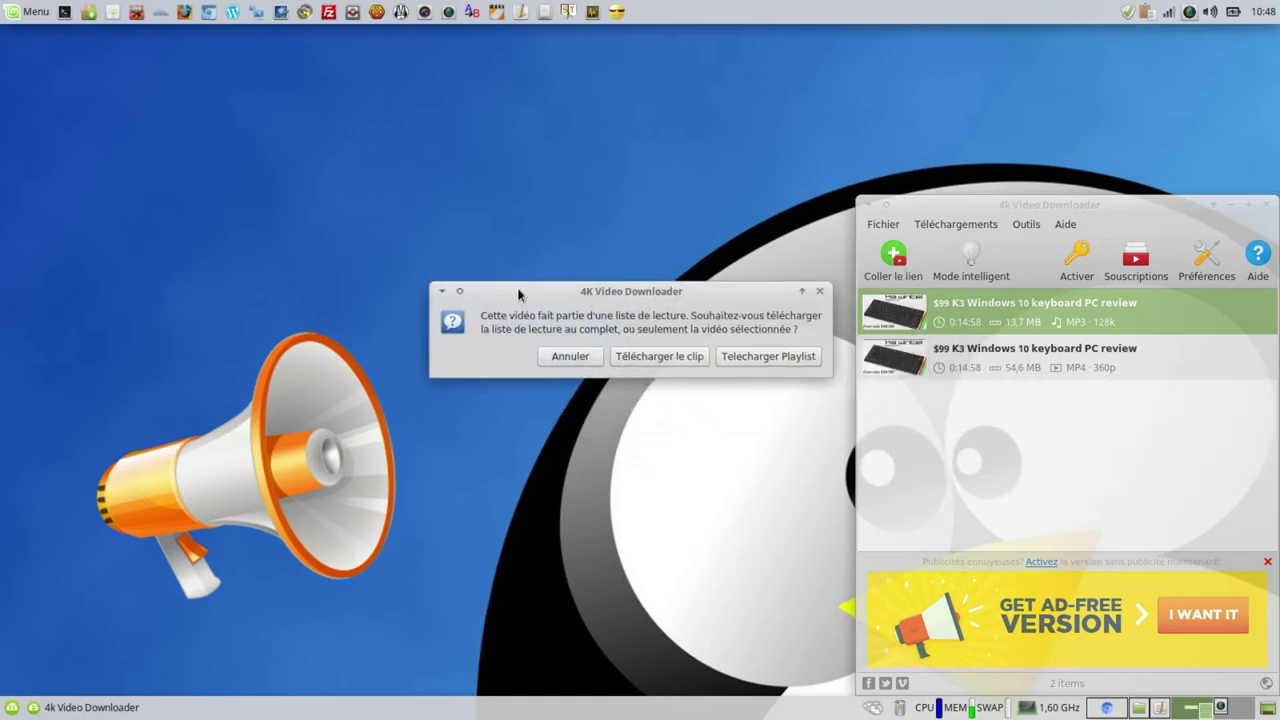
{"action": "left_click", "coordinate": [736, 358]}
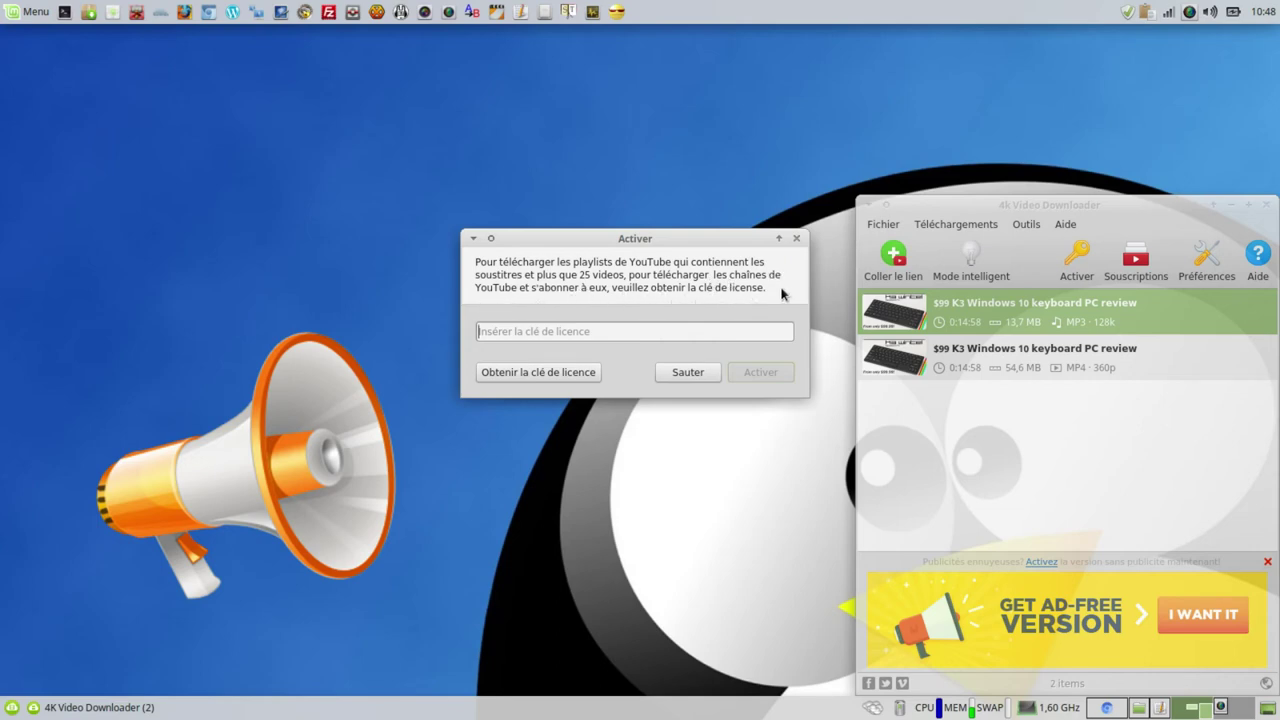
{"action": "left_click", "coordinate": [796, 239]}
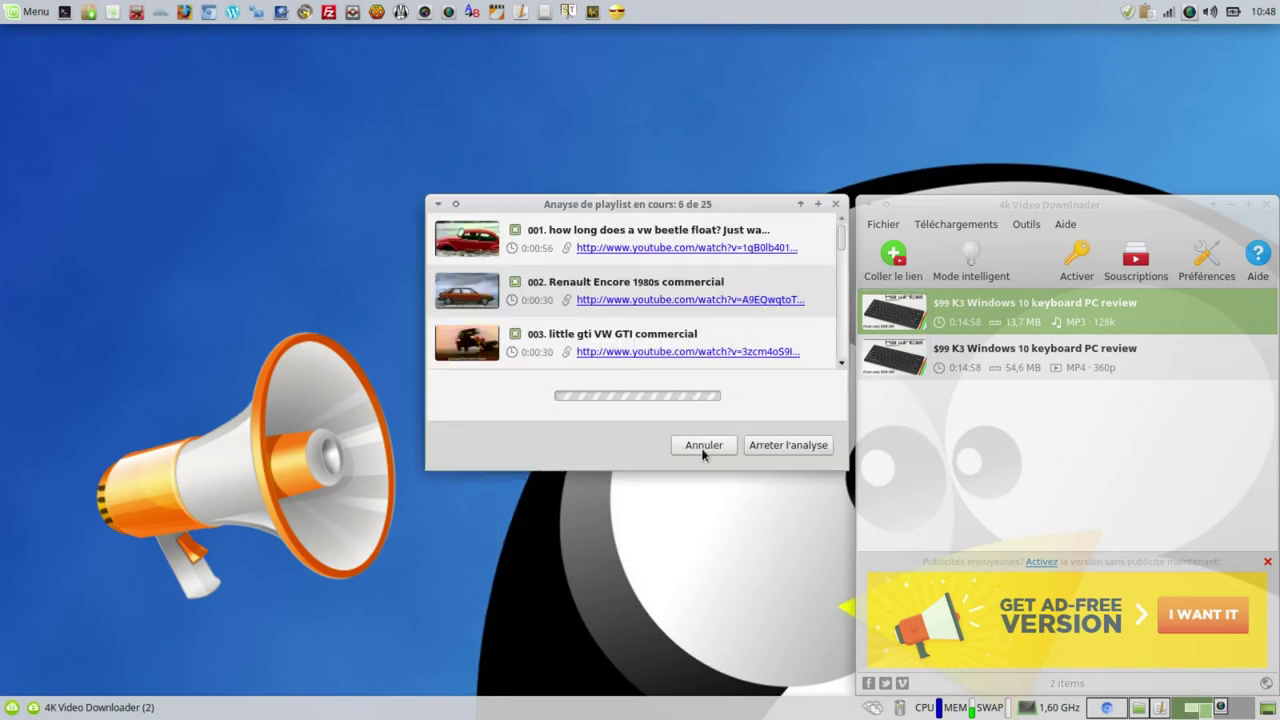
{"action": "left_click", "coordinate": [704, 446]}
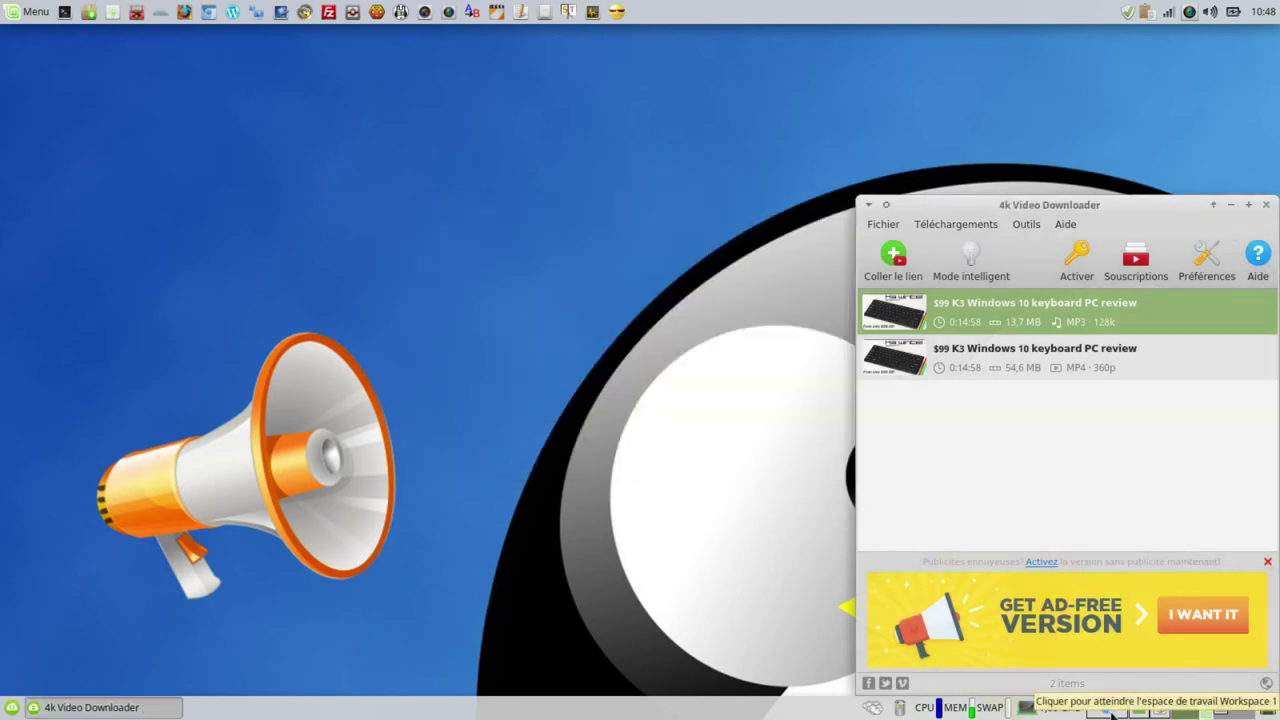
- Return to Chromium, open the vwestlife channel's home page and copy its address
{"action": "left_click", "coordinate": [1107, 708]}
{"action": "left_click", "coordinate": [264, 165]}
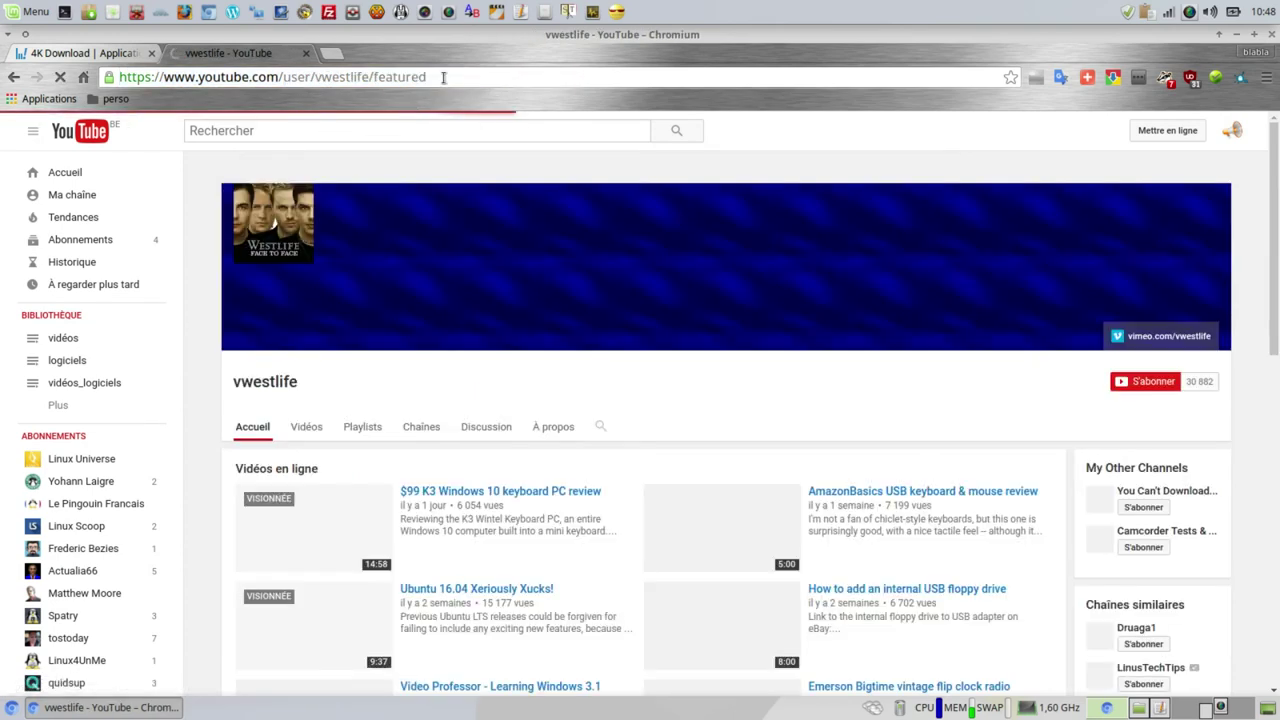
{"action": "left_click", "coordinate": [412, 77]}
{"action": "right_click", "coordinate": [414, 78]}
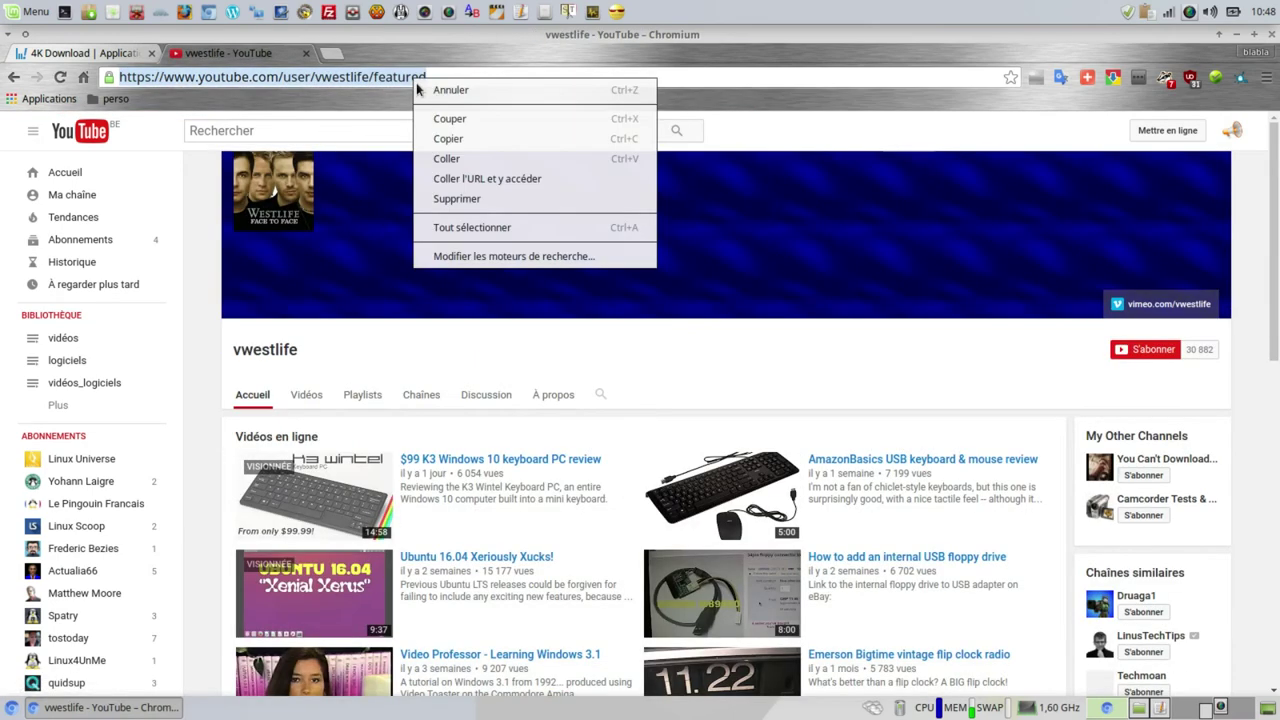
{"action": "left_click", "coordinate": [446, 139]}
- Try the copied channel link in 4K Video Downloader and cancel the licence activation dialog
{"action": "left_click", "coordinate": [1196, 712]}
{"action": "left_click", "coordinate": [893, 258]}
{"action": "left_click_drag", "start_coordinate": [960, 351], "coordinate": [501, 212]}
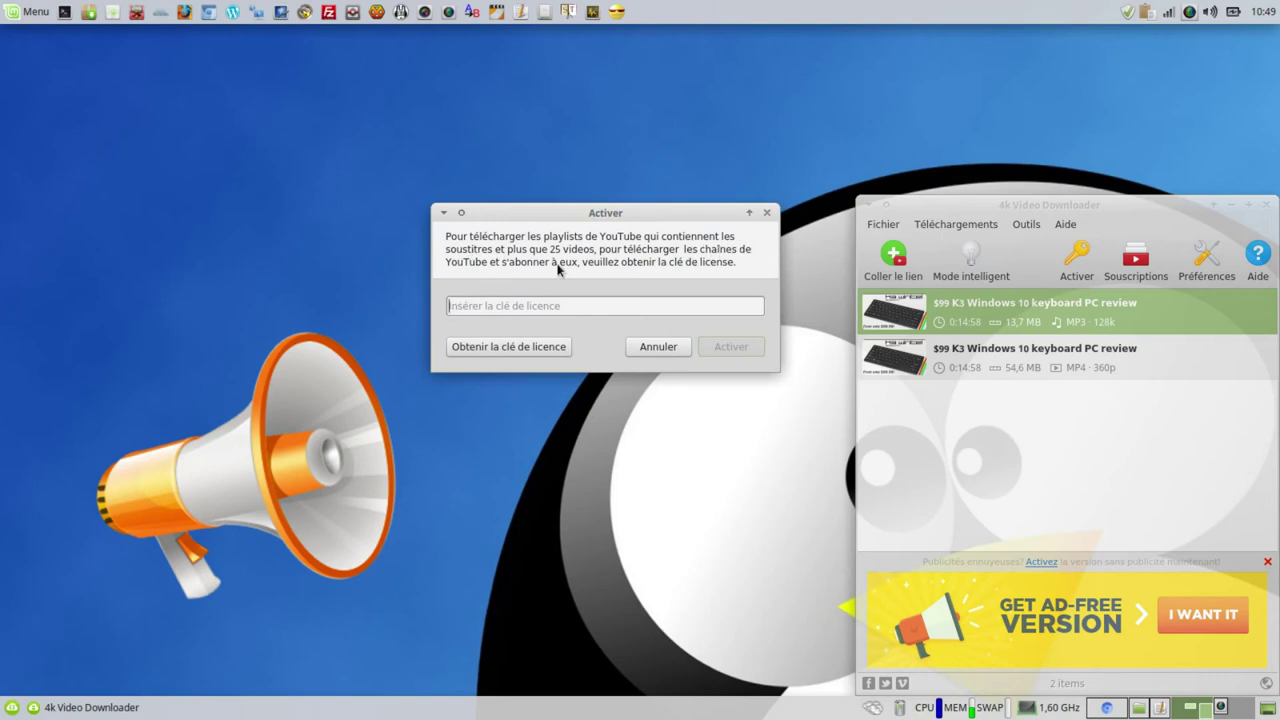
{"action": "left_click", "coordinate": [684, 347]}
{"action": "left_click", "coordinate": [658, 346]}
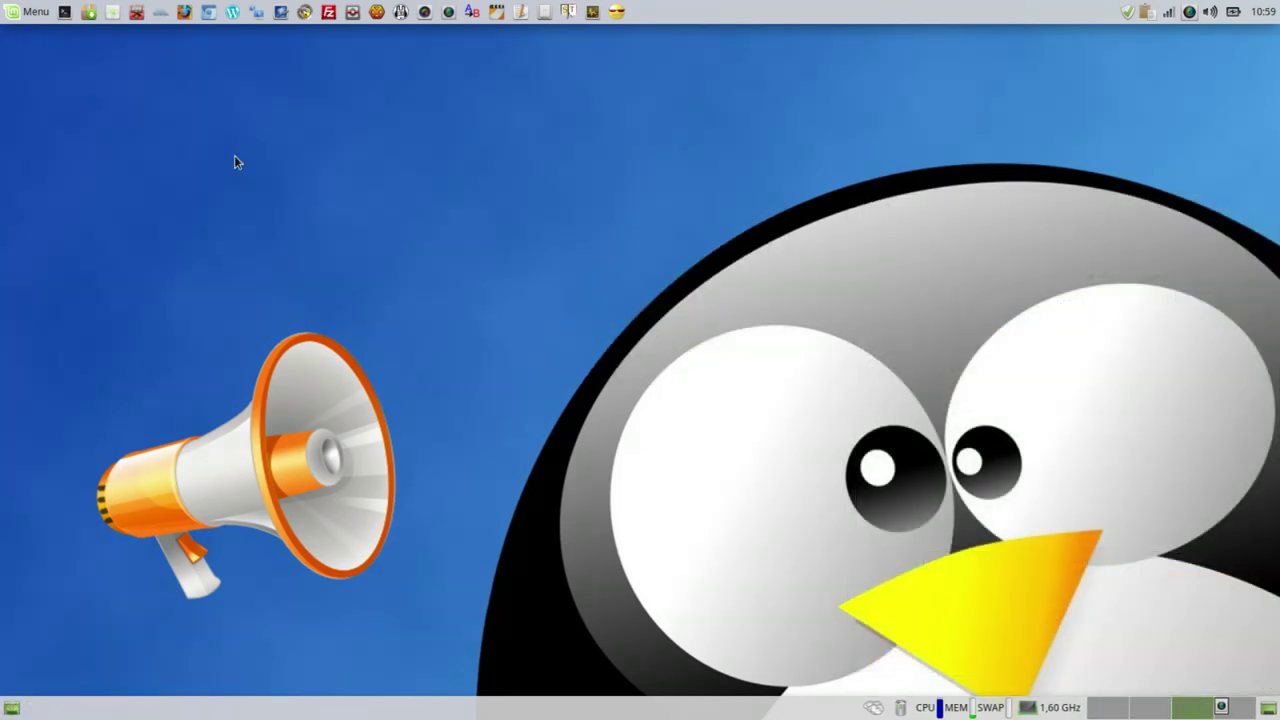
- Search the applications for "4k", launch 4K Slideshow Maker, and open its preferences clear of the main window
{"action": "left_click", "coordinate": [42, 15]}
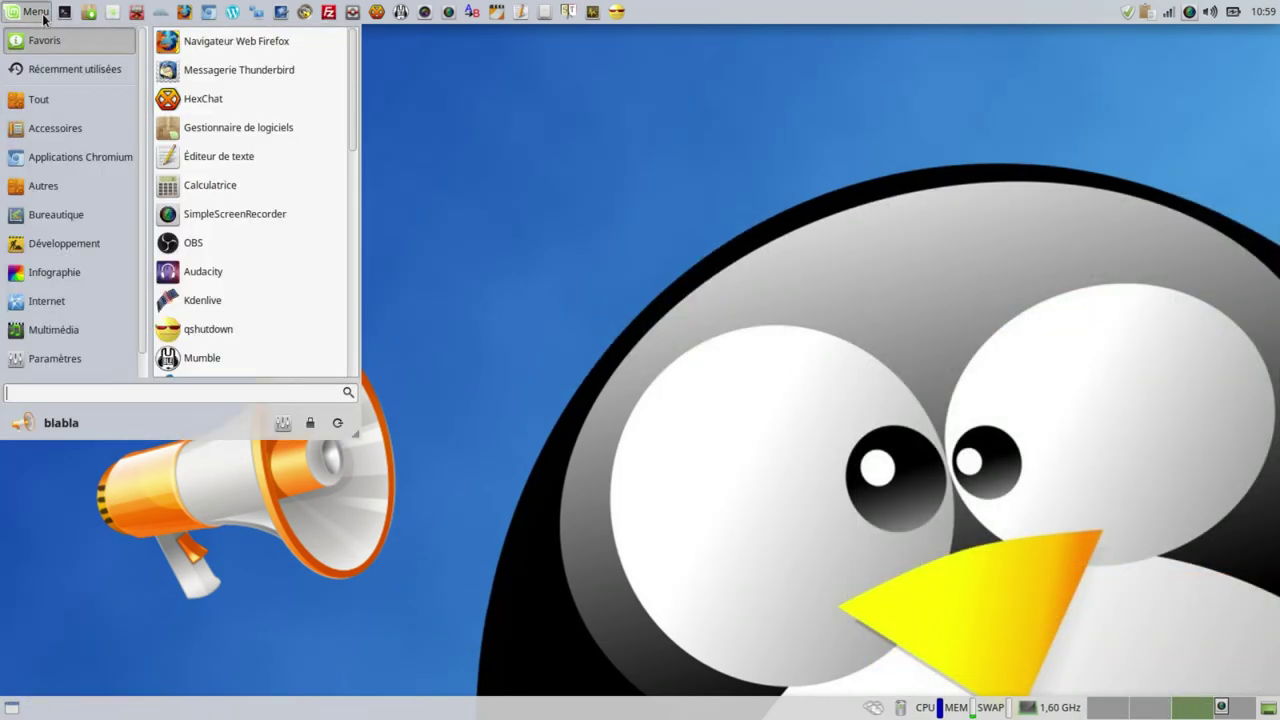
{"action": "type", "text": "4k"}
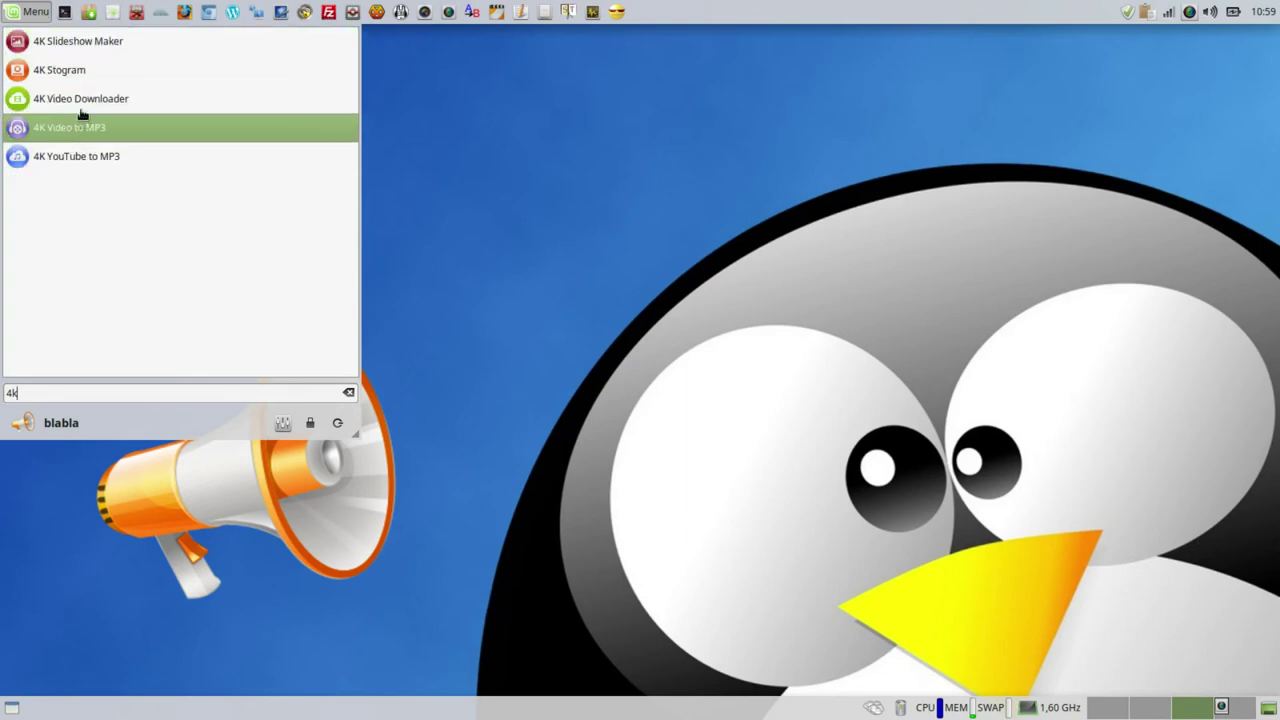
{"action": "left_click", "coordinate": [82, 44]}
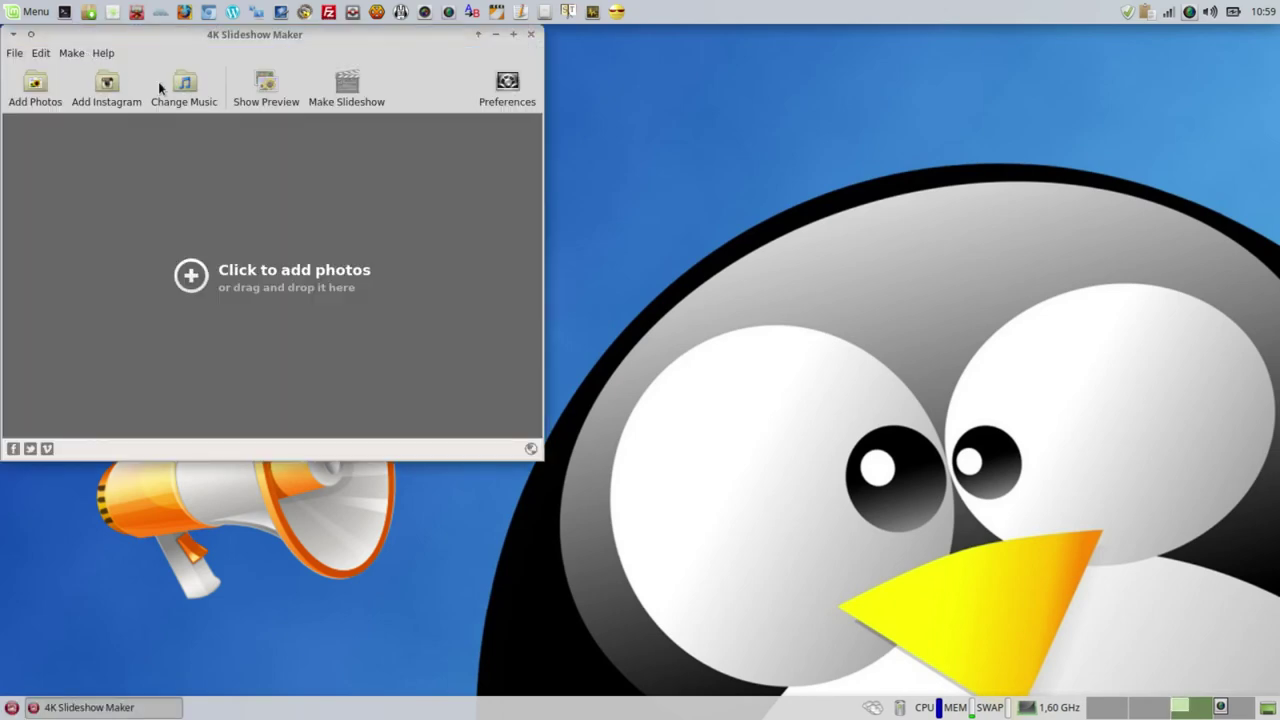
{"action": "left_click", "coordinate": [505, 85]}
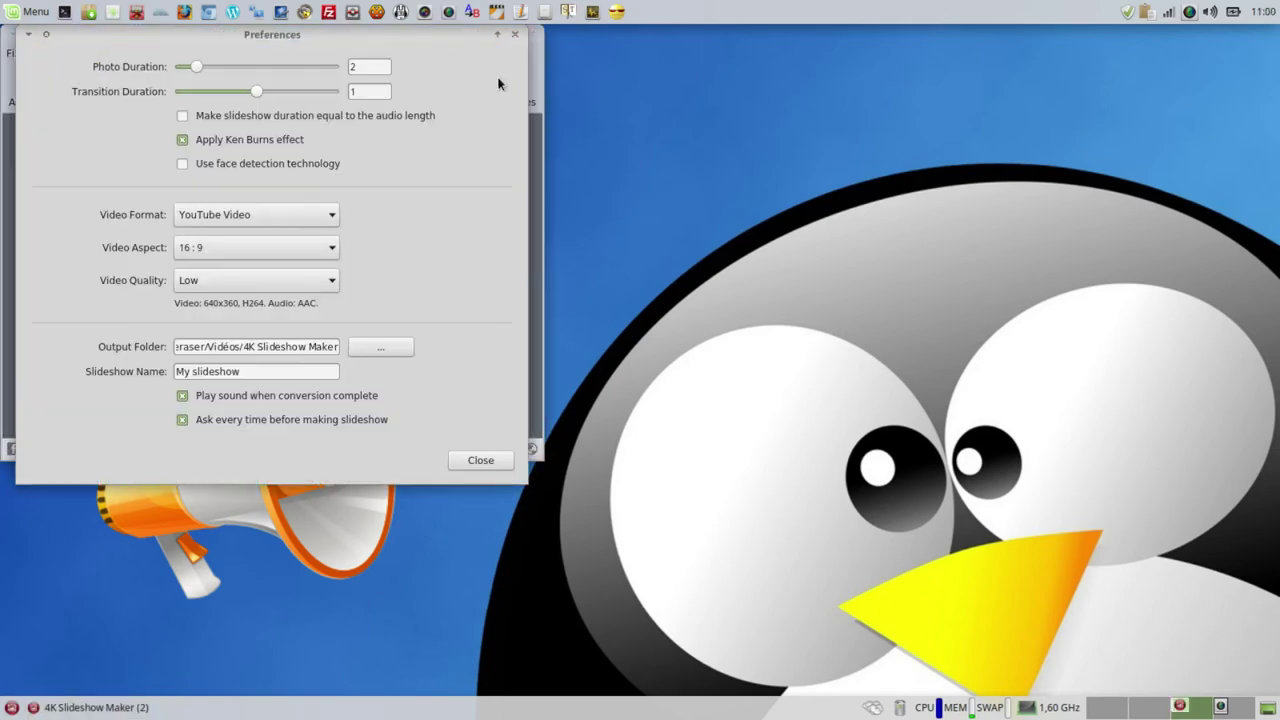
{"action": "left_click_drag", "start_coordinate": [463, 37], "coordinate": [815, 160]}
- Try other photo and transition durations, and set them back to 2 and 1
{"action": "left_click_drag", "start_coordinate": [562, 196], "coordinate": [611, 191]}
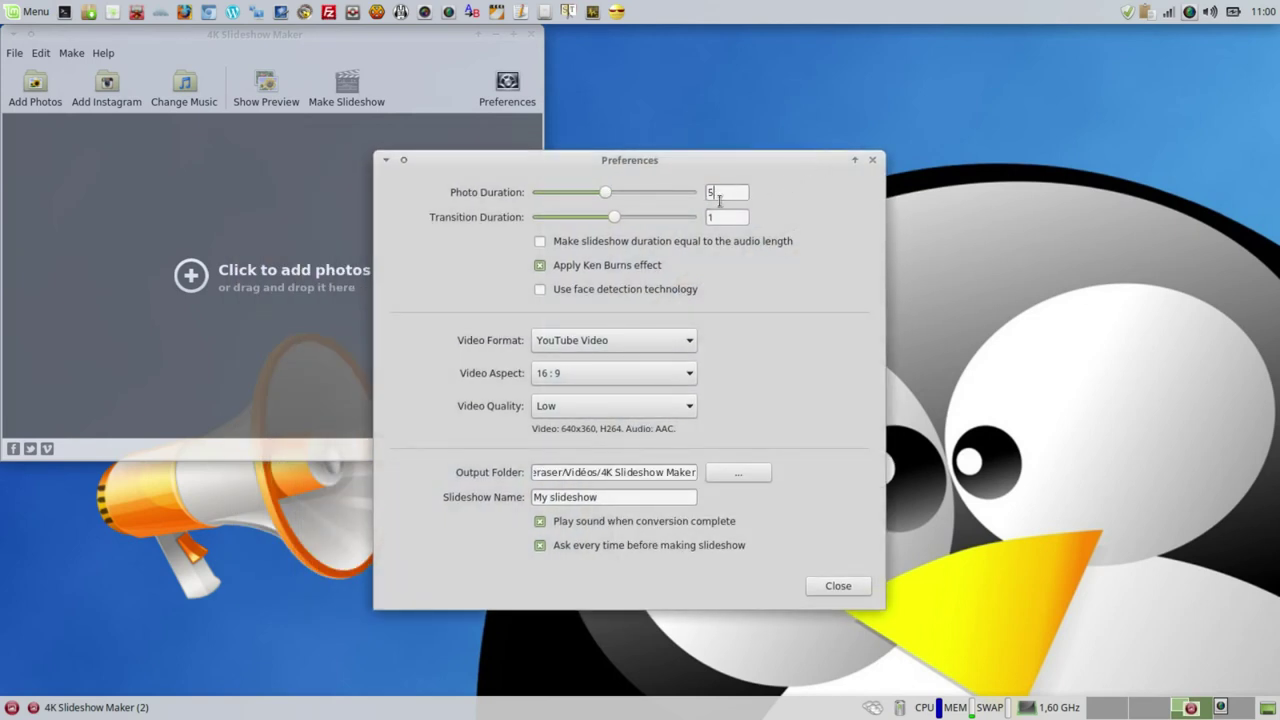
{"action": "type", "text": "2"}
{"action": "left_click_drag", "start_coordinate": [614, 218], "coordinate": [698, 217]}
{"action": "double_click", "coordinate": [715, 219]}
{"action": "type", "text": "0.2"}
{"action": "key", "text": "BackSpace"}
{"action": "key", "text": "BackSpace"}
{"action": "key", "text": "BackSpace"}
{"action": "type", "text": "1"}
- Try matching the slideshow duration to the audio length, switch it off again, and keep the Ken Burns effect applied
{"action": "left_click", "coordinate": [607, 247]}
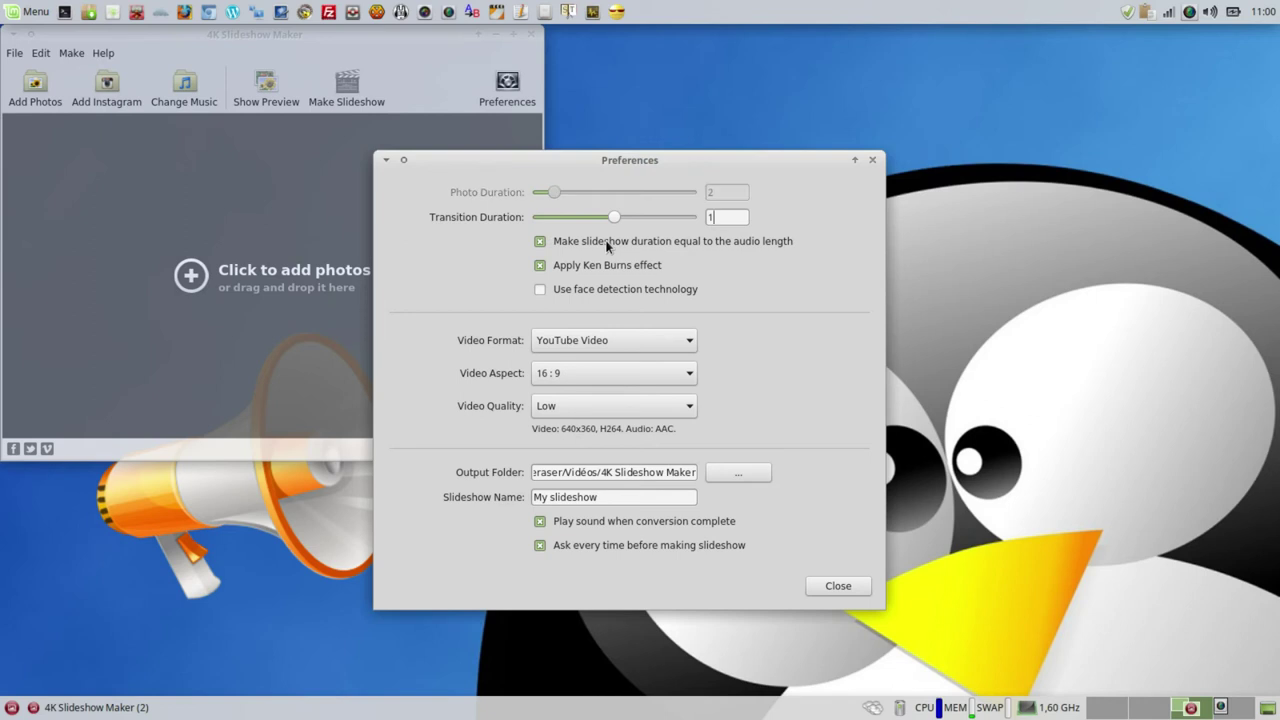
{"action": "left_click", "coordinate": [607, 243]}
{"action": "left_click", "coordinate": [600, 268]}
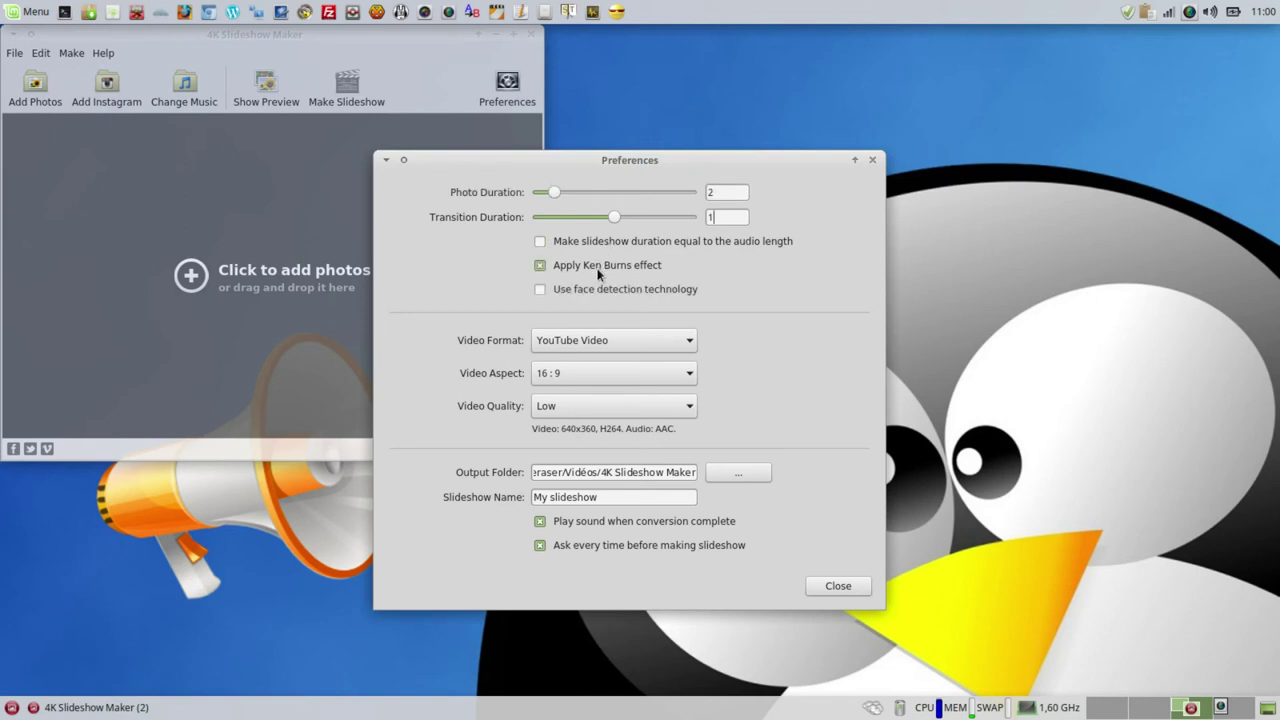
- Review the video format, aspect and quality choices, keep YouTube Video, 16 : 9 and Low, and close the preferences
{"action": "left_click", "coordinate": [634, 341]}
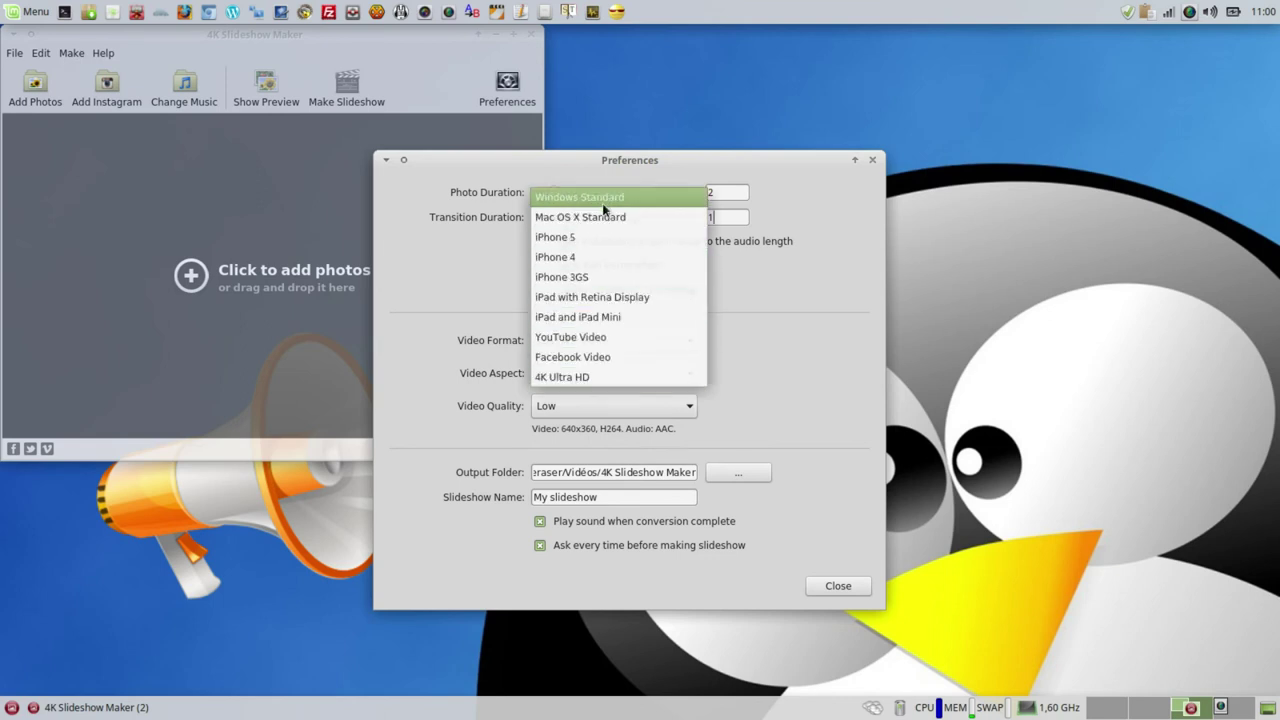
{"action": "left_click", "coordinate": [602, 337]}
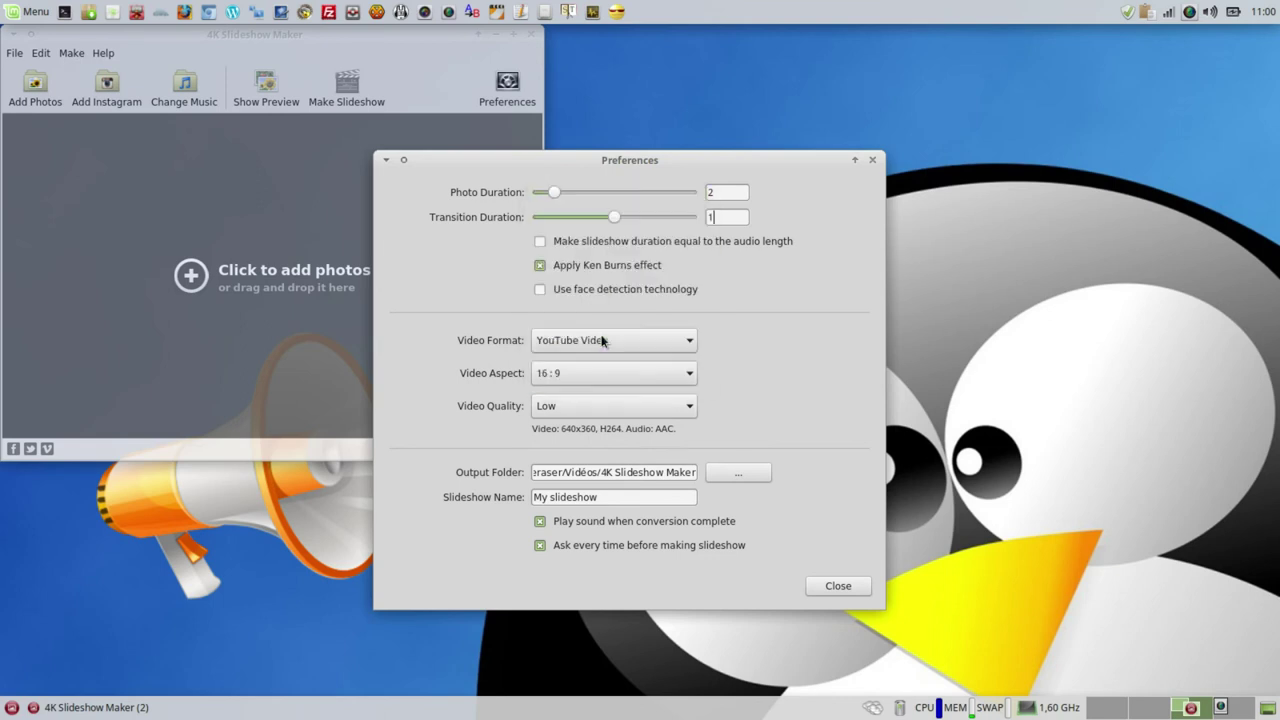
{"action": "left_click", "coordinate": [639, 372]}
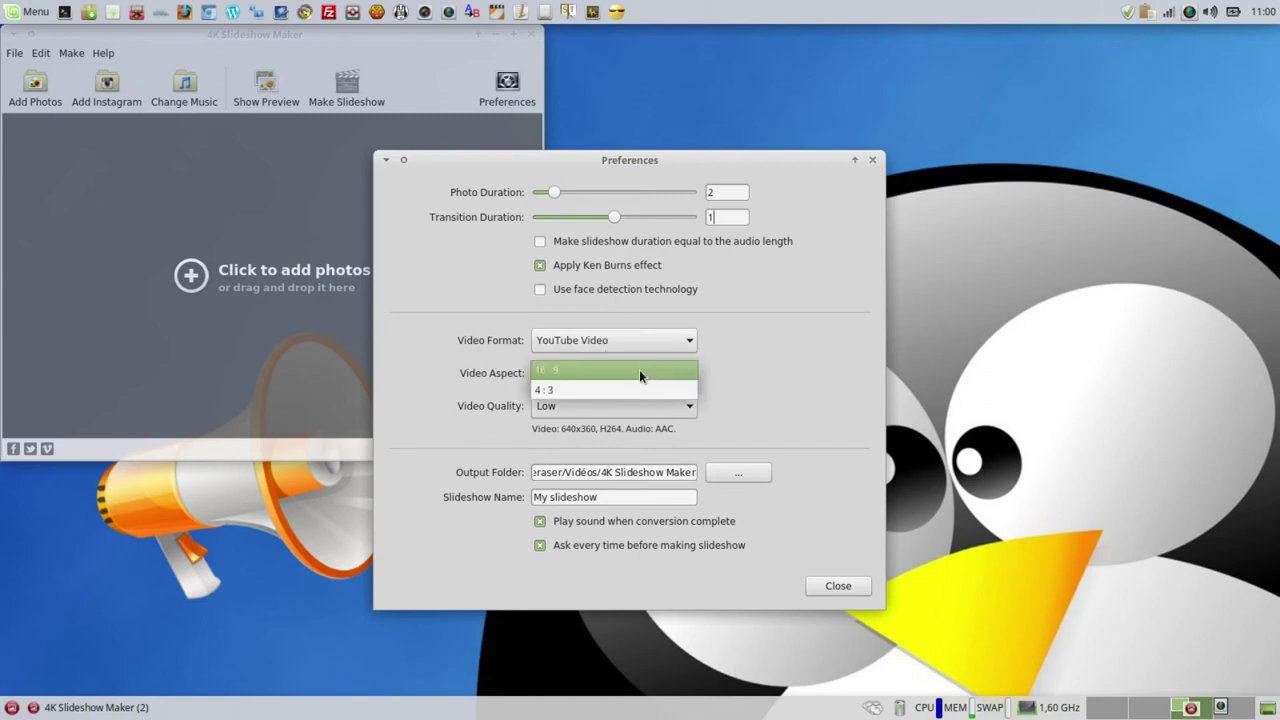
{"action": "left_click", "coordinate": [637, 371]}
{"action": "left_click", "coordinate": [631, 406]}
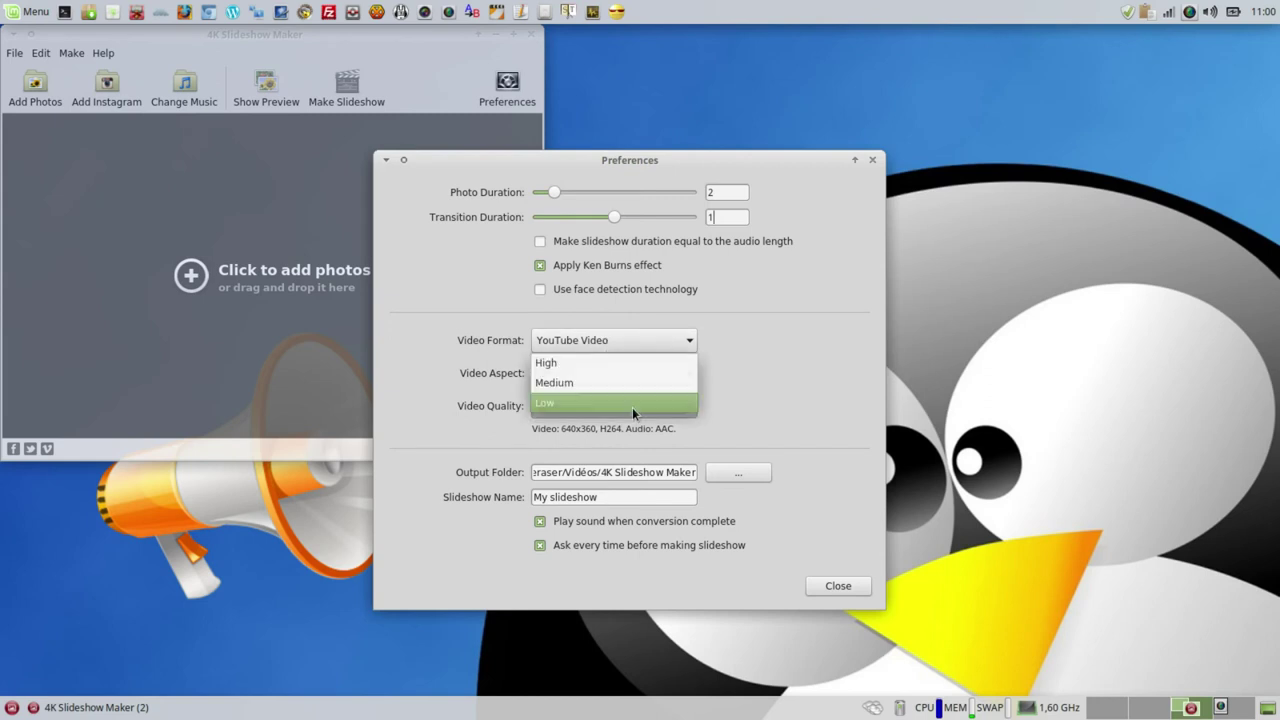
{"action": "left_click", "coordinate": [624, 390]}
{"action": "left_click", "coordinate": [636, 406]}
{"action": "left_click", "coordinate": [637, 384]}
{"action": "left_click", "coordinate": [643, 407]}
{"action": "left_click", "coordinate": [647, 438]}
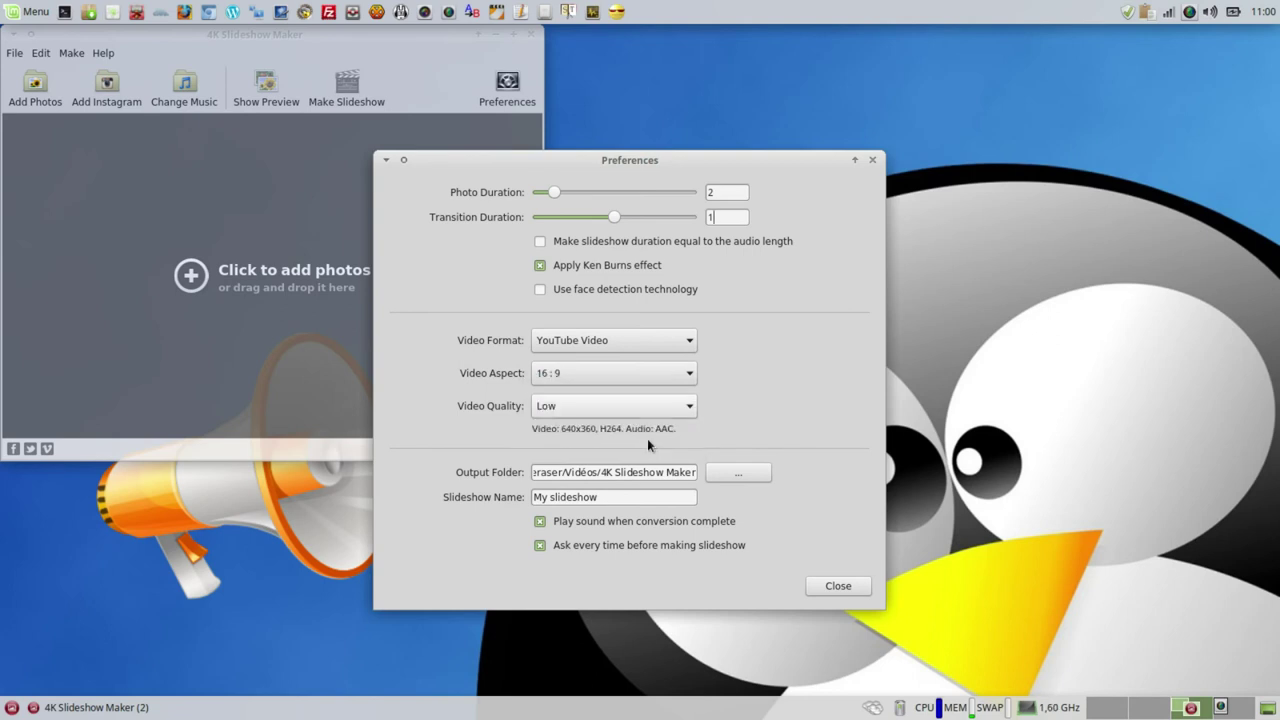
{"action": "left_click", "coordinate": [818, 589]}
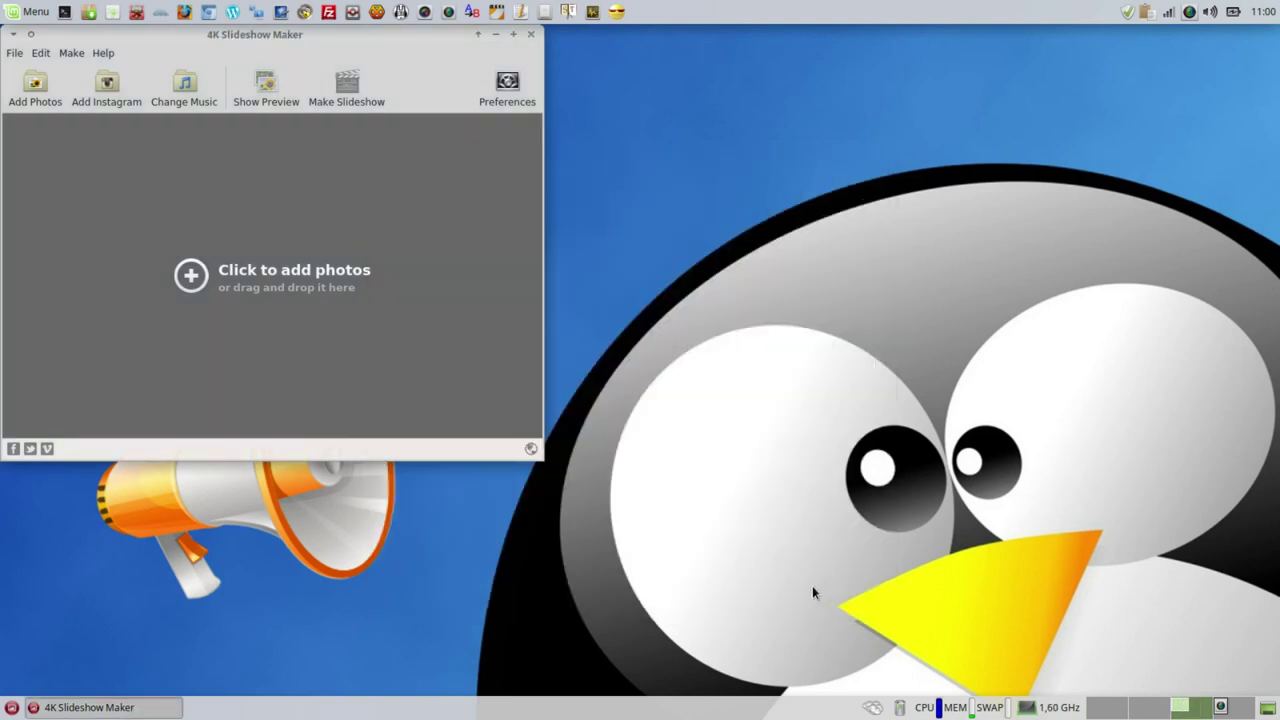
- Start adding photos and browse from the AnyComputer_Win10 shortcut to the Pictures/Wallpaper/LINUX folder
{"action": "left_click", "coordinate": [44, 100]}
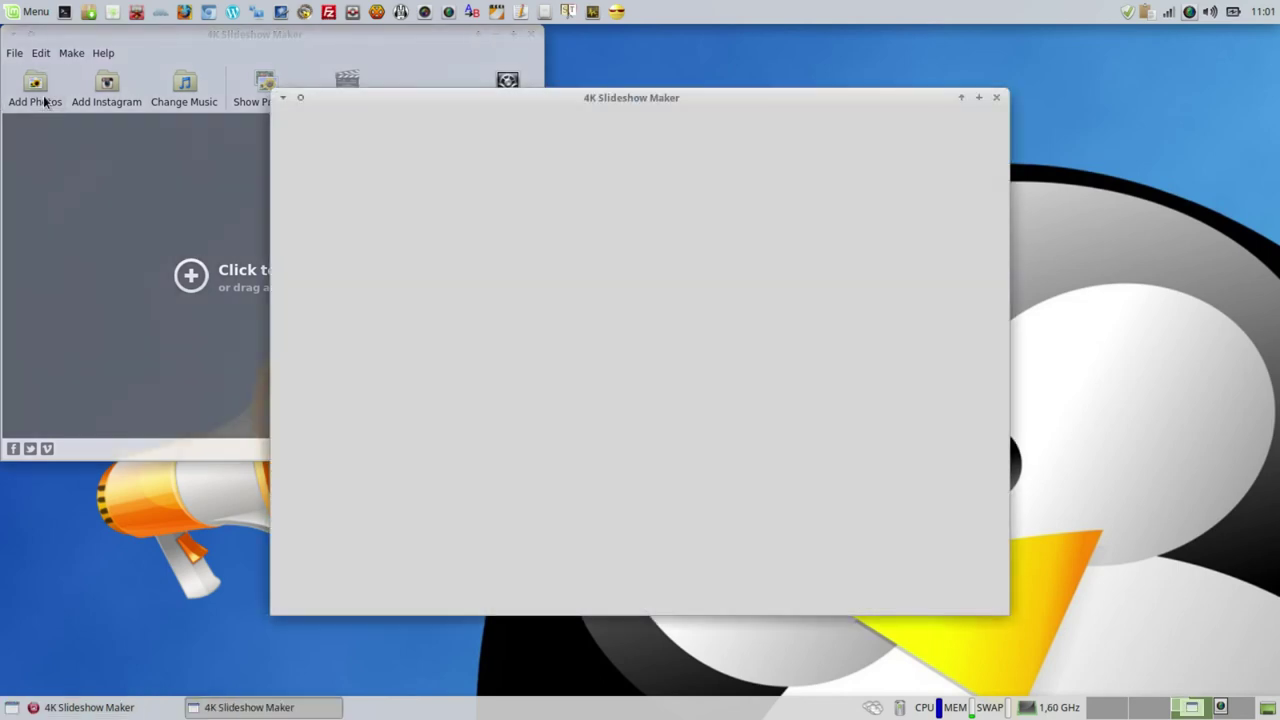
{"action": "left_click_drag", "start_coordinate": [365, 353], "coordinate": [431, 356]}
{"action": "left_click", "coordinate": [332, 326]}
{"action": "double_click", "coordinate": [514, 223]}
{"action": "double_click", "coordinate": [489, 205]}
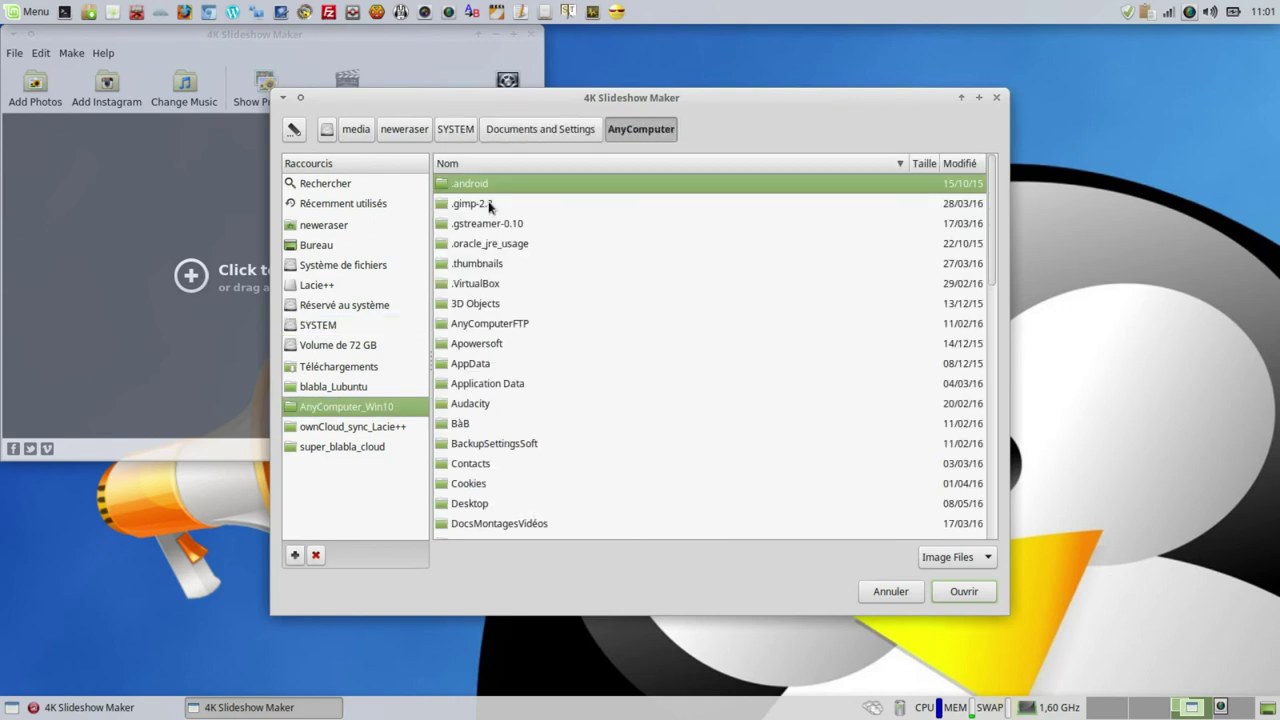
{"action": "scroll", "coordinate": [587, 367], "scroll_direction": "down", "scroll_amount": 10}
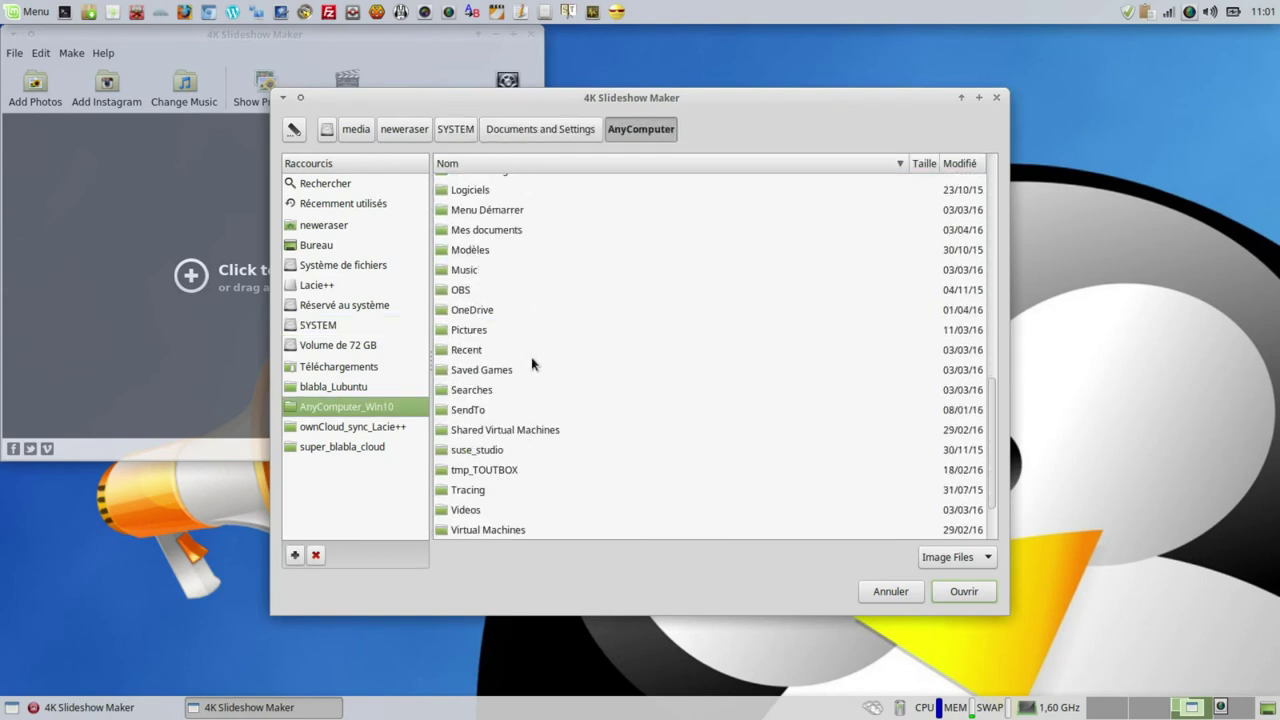
{"action": "double_click", "coordinate": [476, 333]}
{"action": "double_click", "coordinate": [473, 323]}
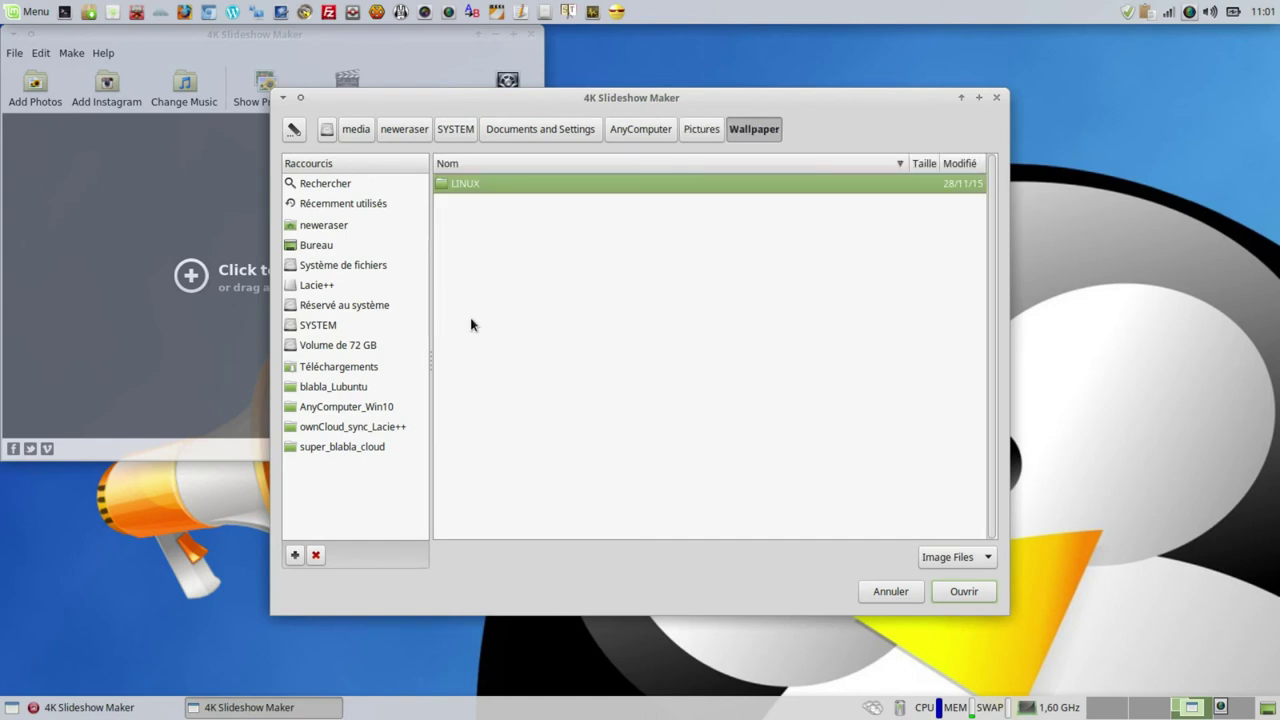
{"action": "double_click", "coordinate": [470, 184]}
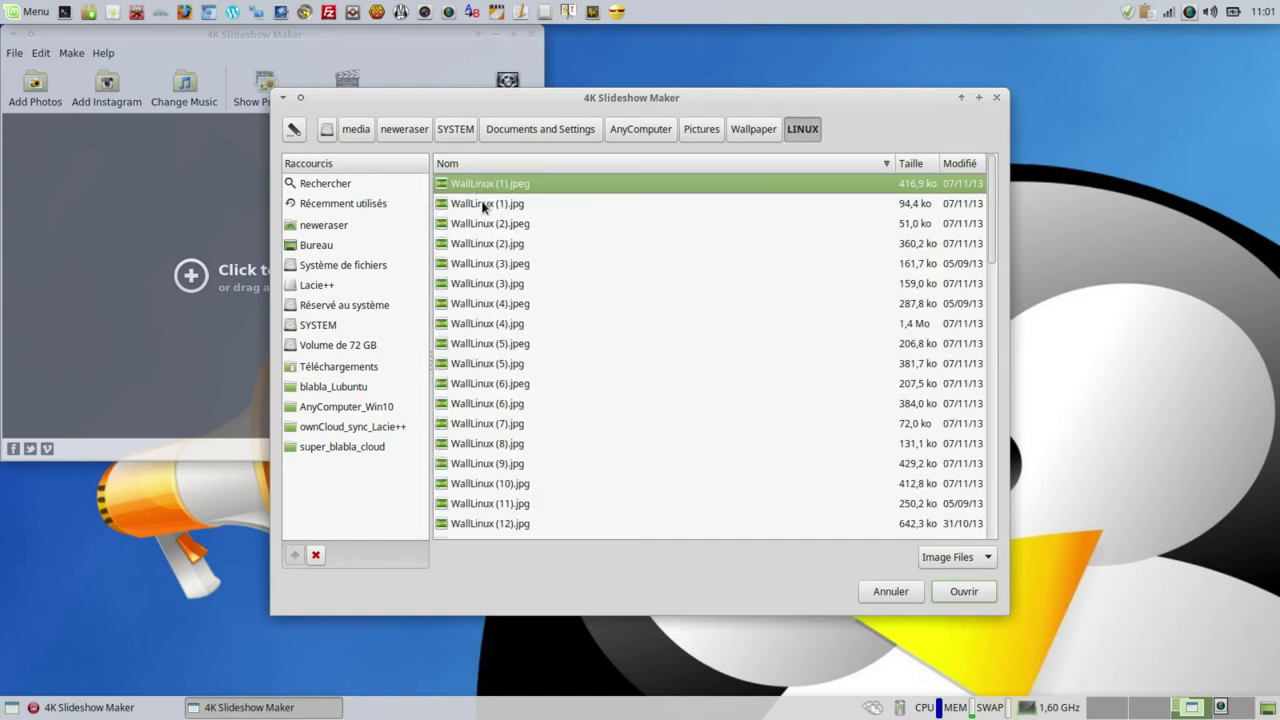
- Add the first five images, WallLinux (1).jpeg through WallLinux (3).jpeg, to the slideshow
{"action": "left_click", "coordinate": [486, 204], "text": "ctrl"}
{"action": "left_click", "coordinate": [495, 223], "text": "ctrl"}
{"action": "left_click", "coordinate": [503, 243], "text": "ctrl"}
{"action": "left_click", "coordinate": [511, 263], "text": "ctrl"}
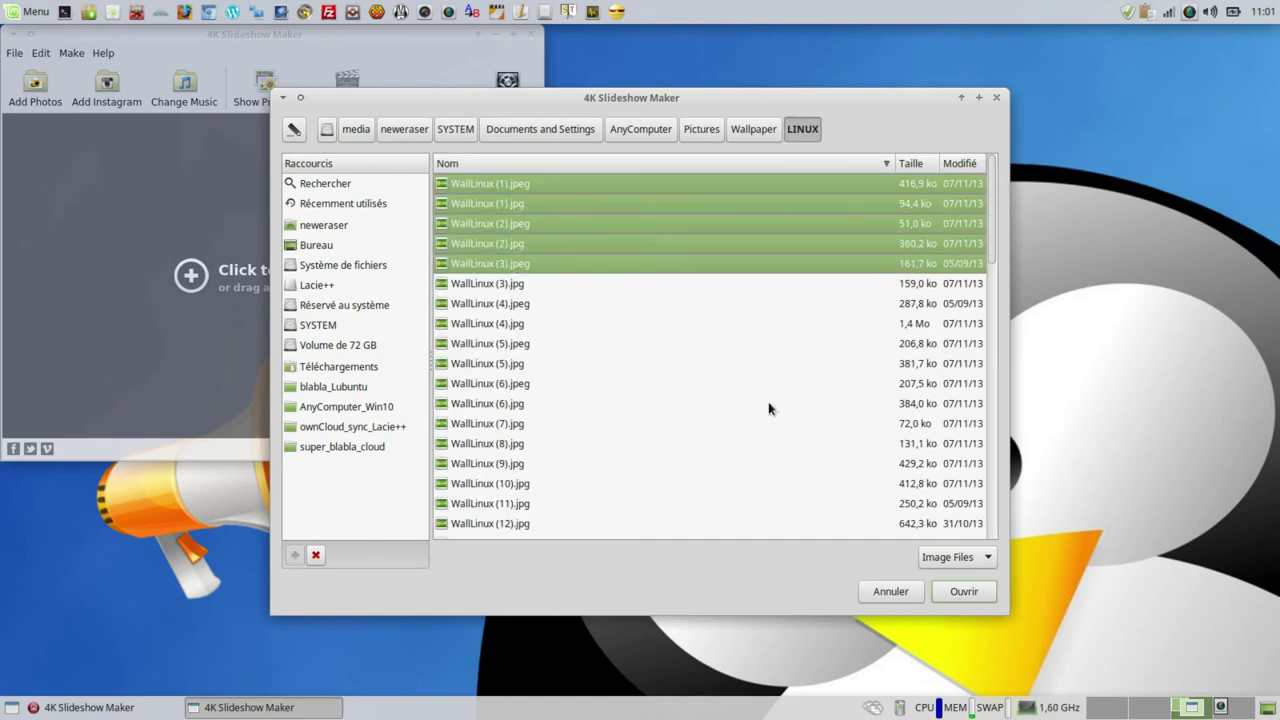
{"action": "left_click", "coordinate": [958, 594]}
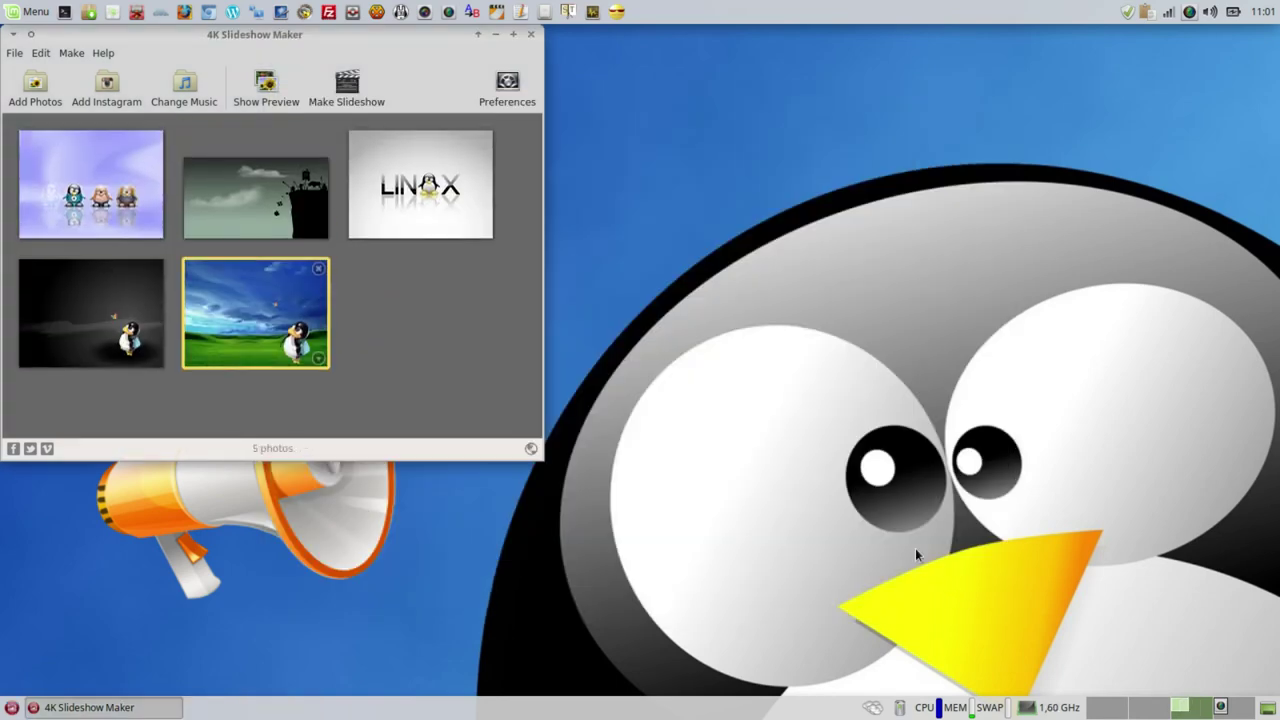
- Look at the Instagram photo import and the music file chooser with its file type filter, cancelling both
{"action": "left_click", "coordinate": [116, 97]}
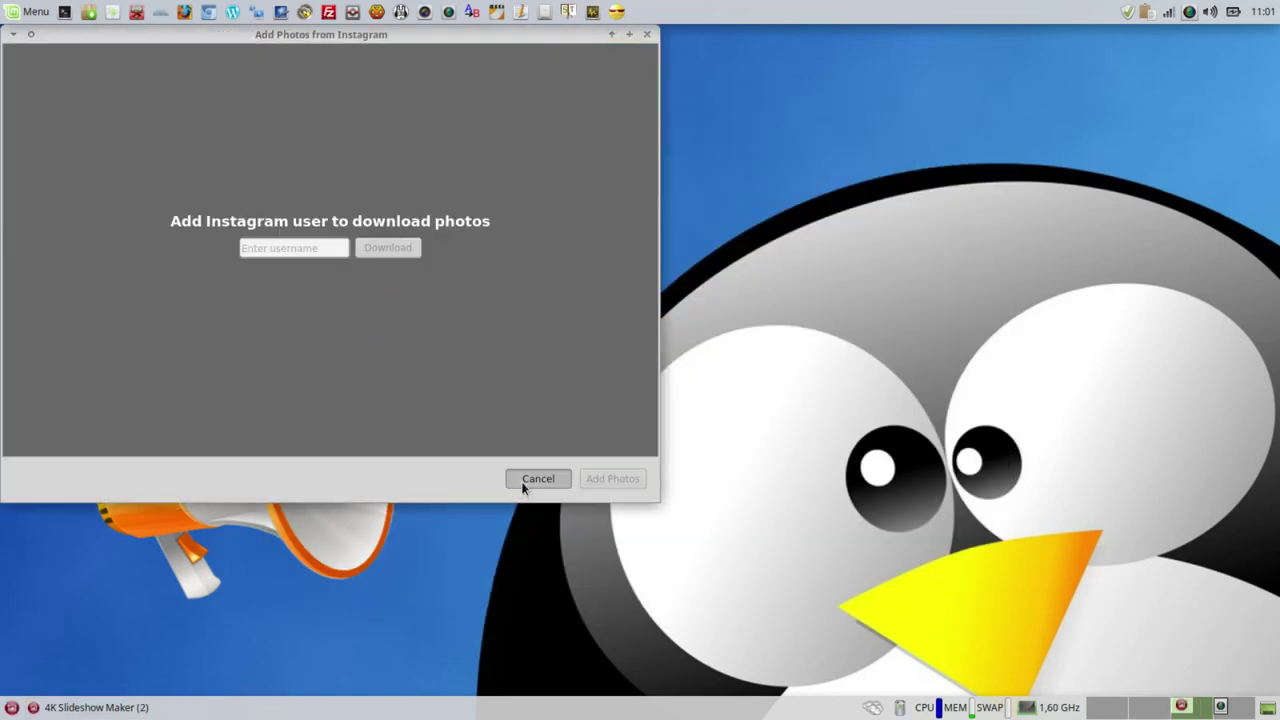
{"action": "left_click", "coordinate": [522, 481]}
{"action": "left_click", "coordinate": [190, 96]}
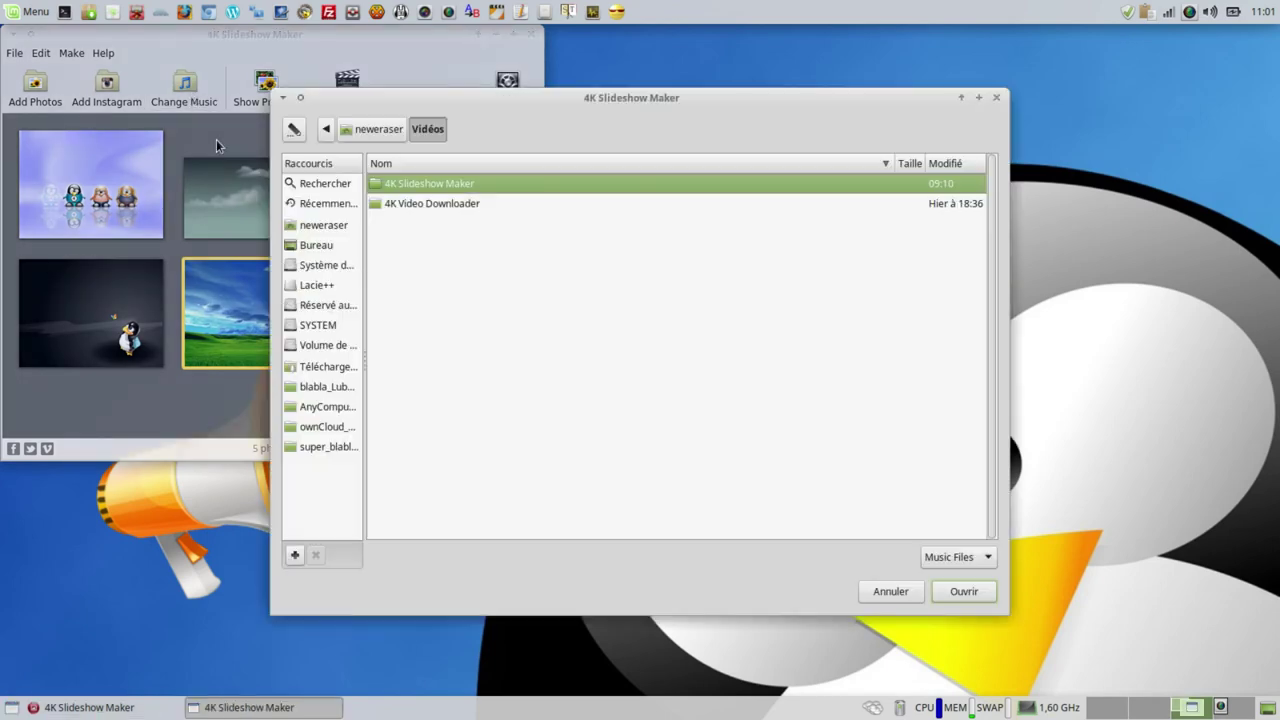
{"action": "left_click", "coordinate": [962, 557]}
{"action": "left_click", "coordinate": [942, 560]}
{"action": "left_click", "coordinate": [905, 590]}
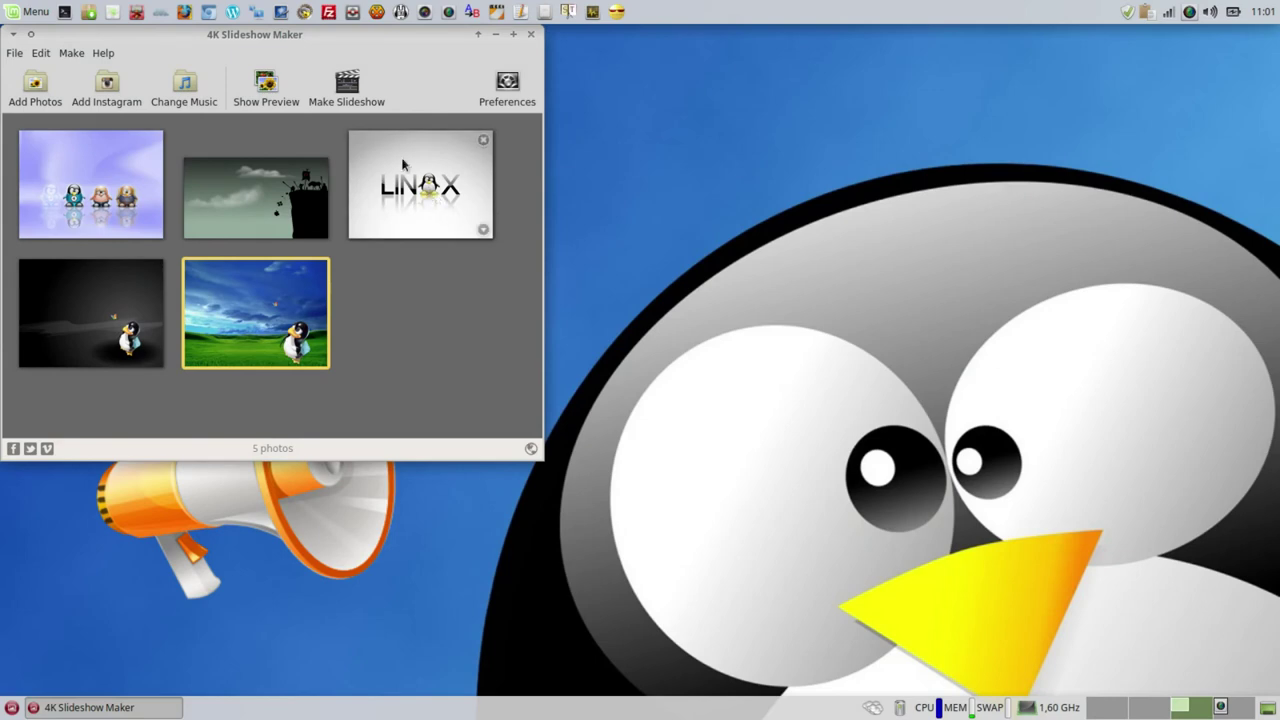
- Try rotating the first photo clockwise twice, rotate it back counterclockwise, and look over its other photo options
{"action": "mouse_move", "coordinate": [152, 145]}
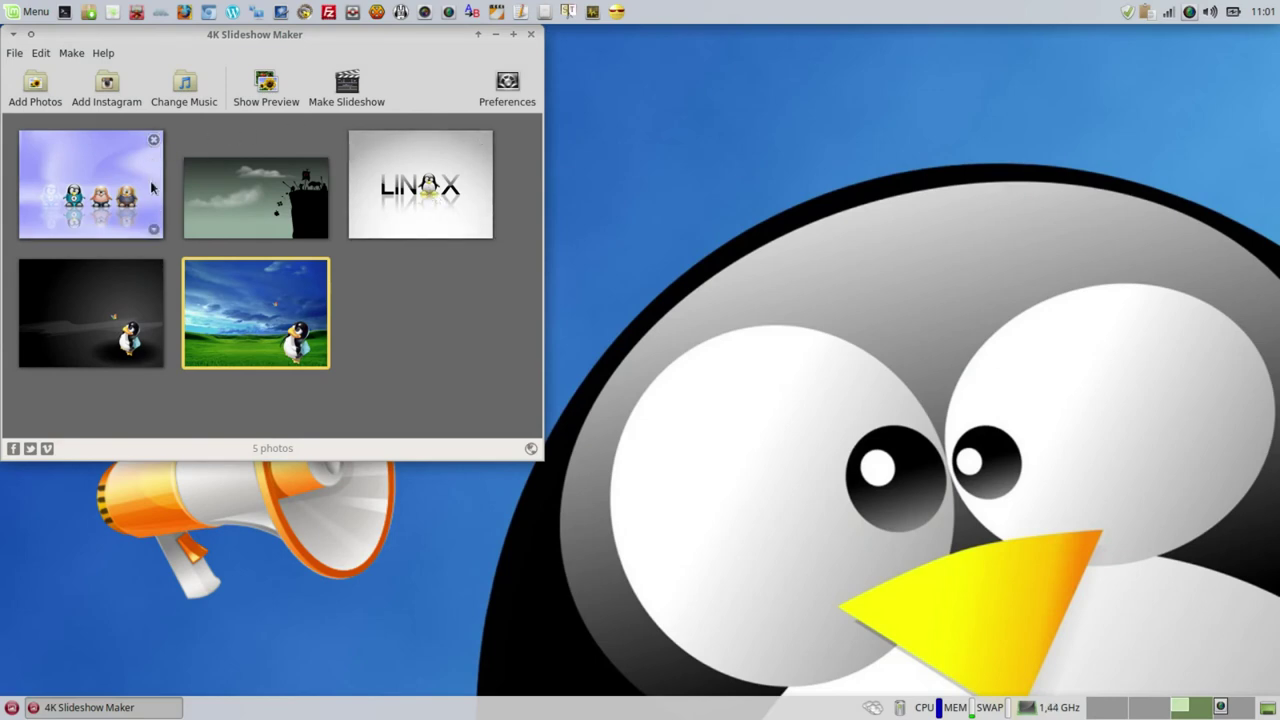
{"action": "right_click", "coordinate": [155, 235]}
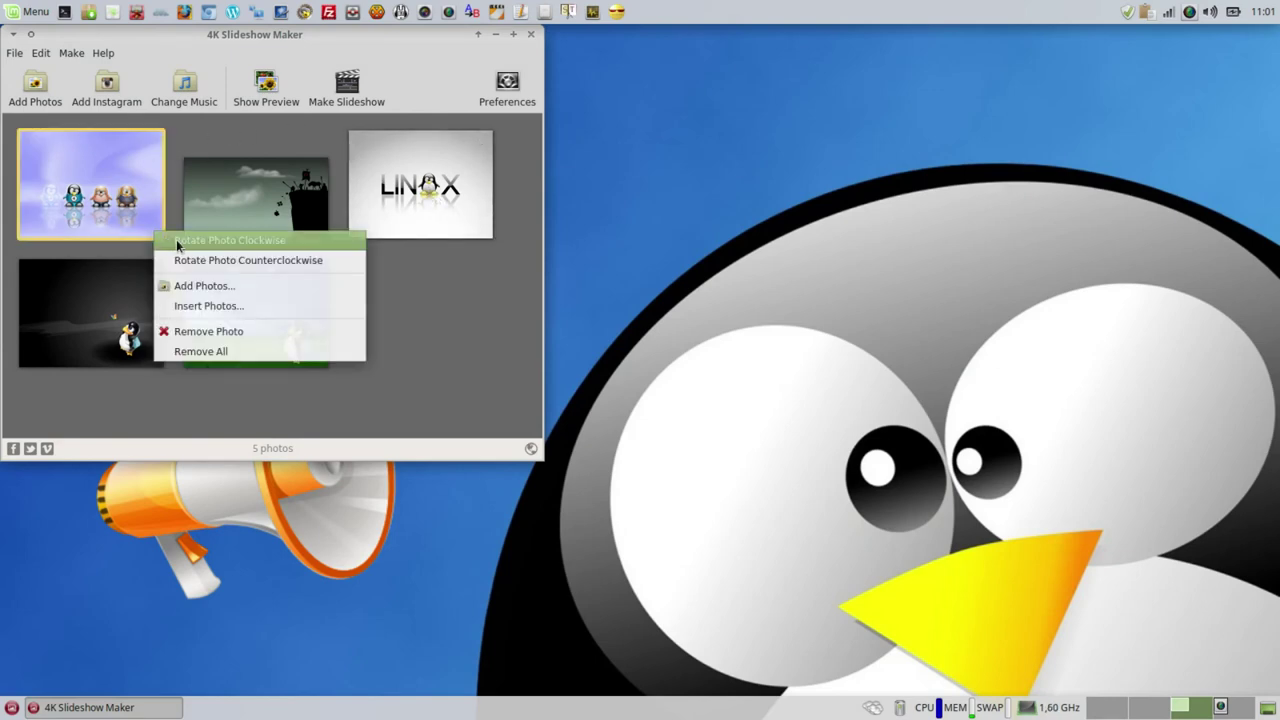
{"action": "left_click", "coordinate": [177, 242]}
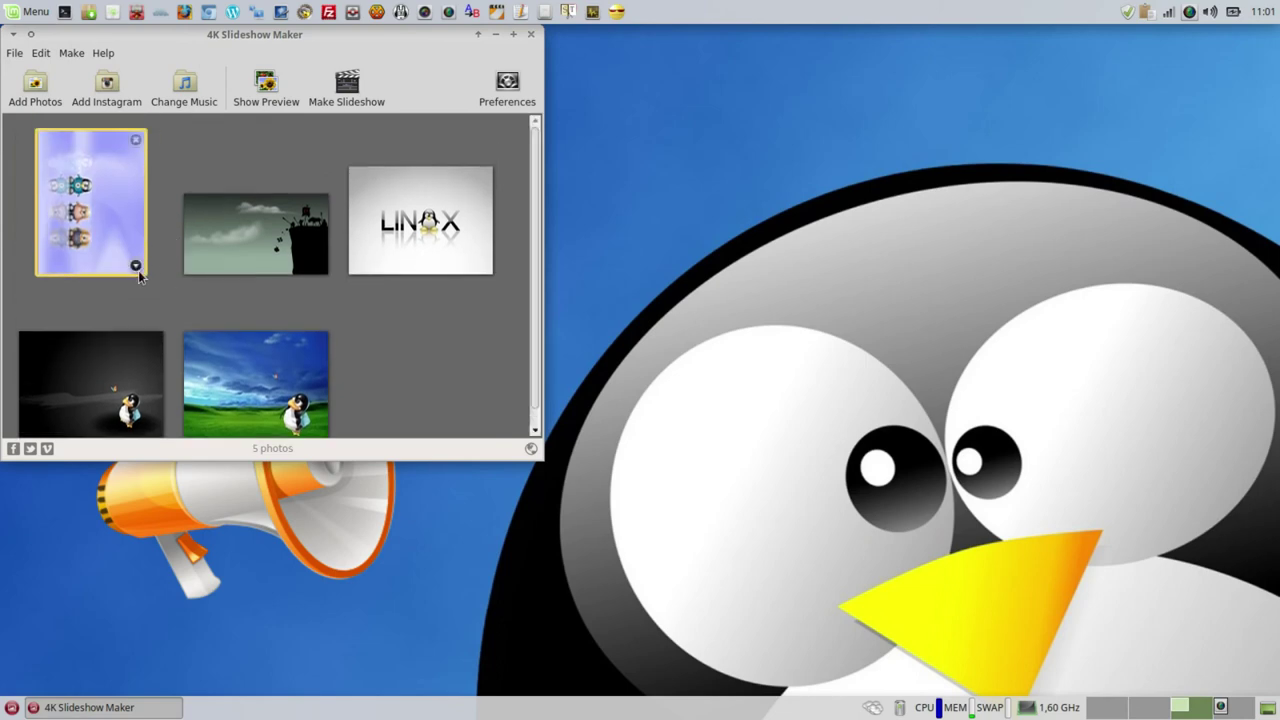
{"action": "right_click", "coordinate": [138, 270]}
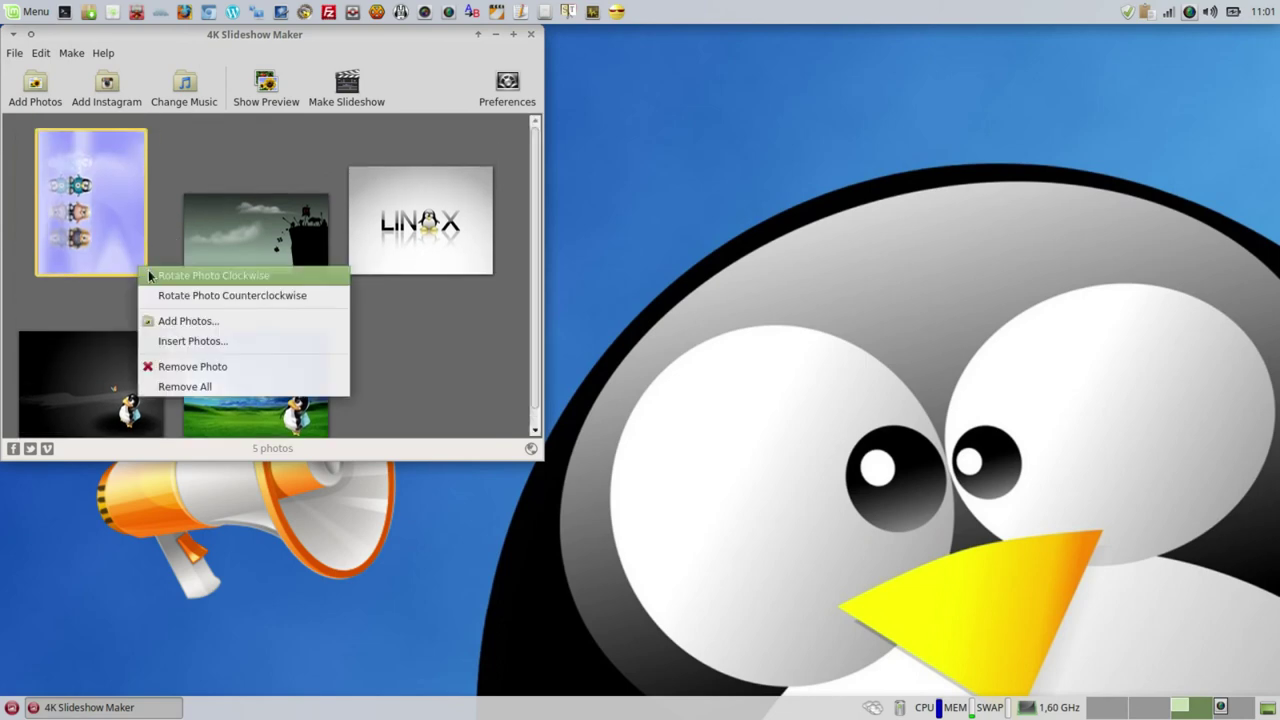
{"action": "left_click", "coordinate": [149, 276]}
{"action": "right_click", "coordinate": [155, 235]}
{"action": "left_click", "coordinate": [166, 258]}
{"action": "right_click", "coordinate": [139, 269]}
{"action": "left_click", "coordinate": [156, 296]}
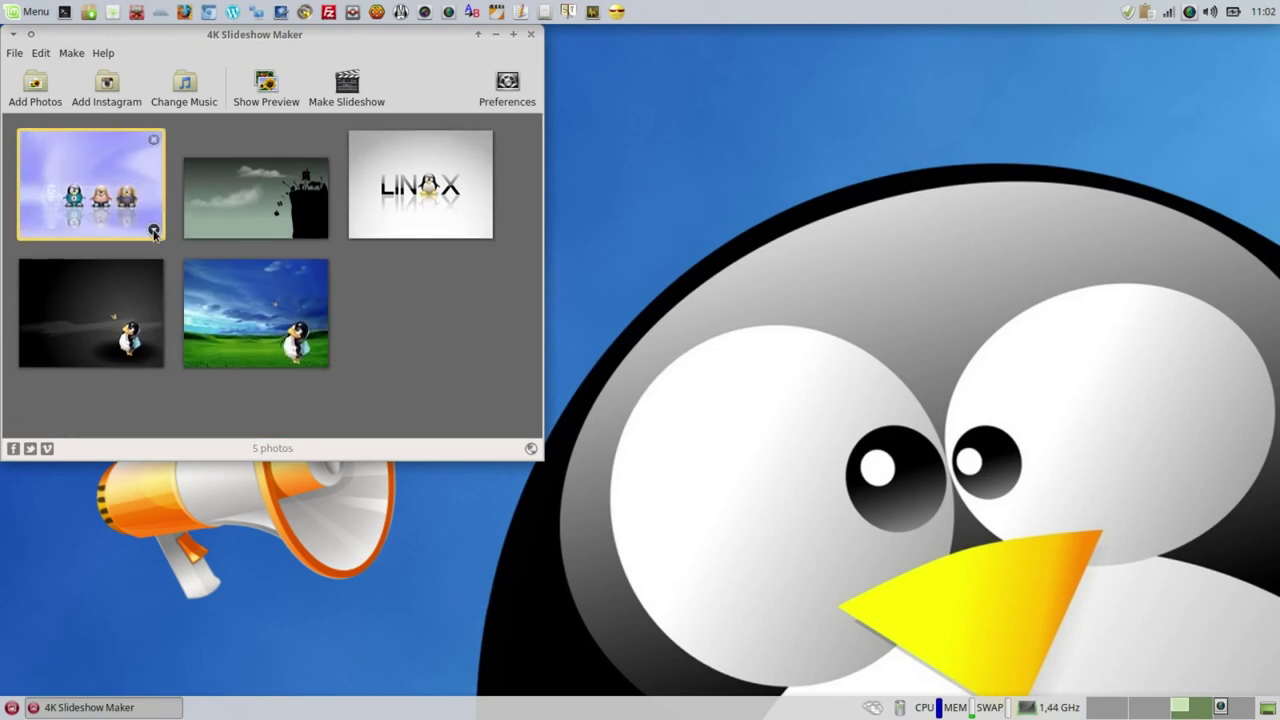
{"action": "right_click", "coordinate": [154, 233]}
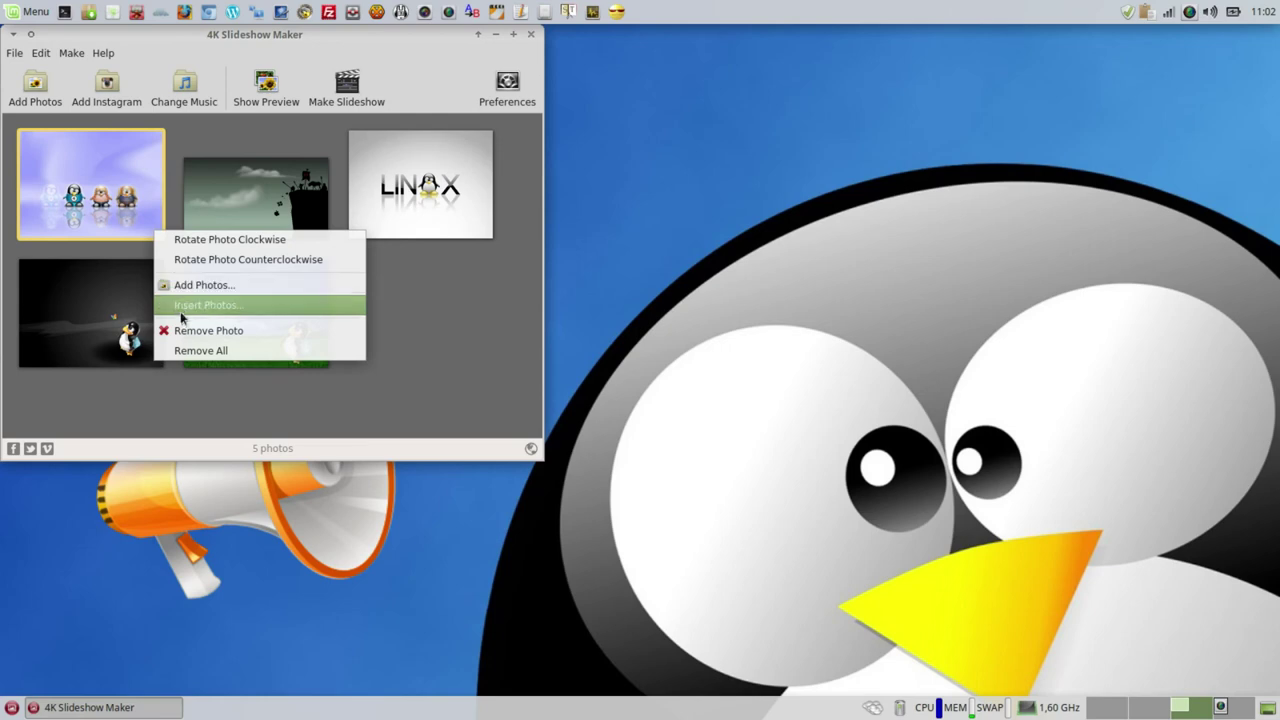
{"action": "left_click", "coordinate": [184, 393]}
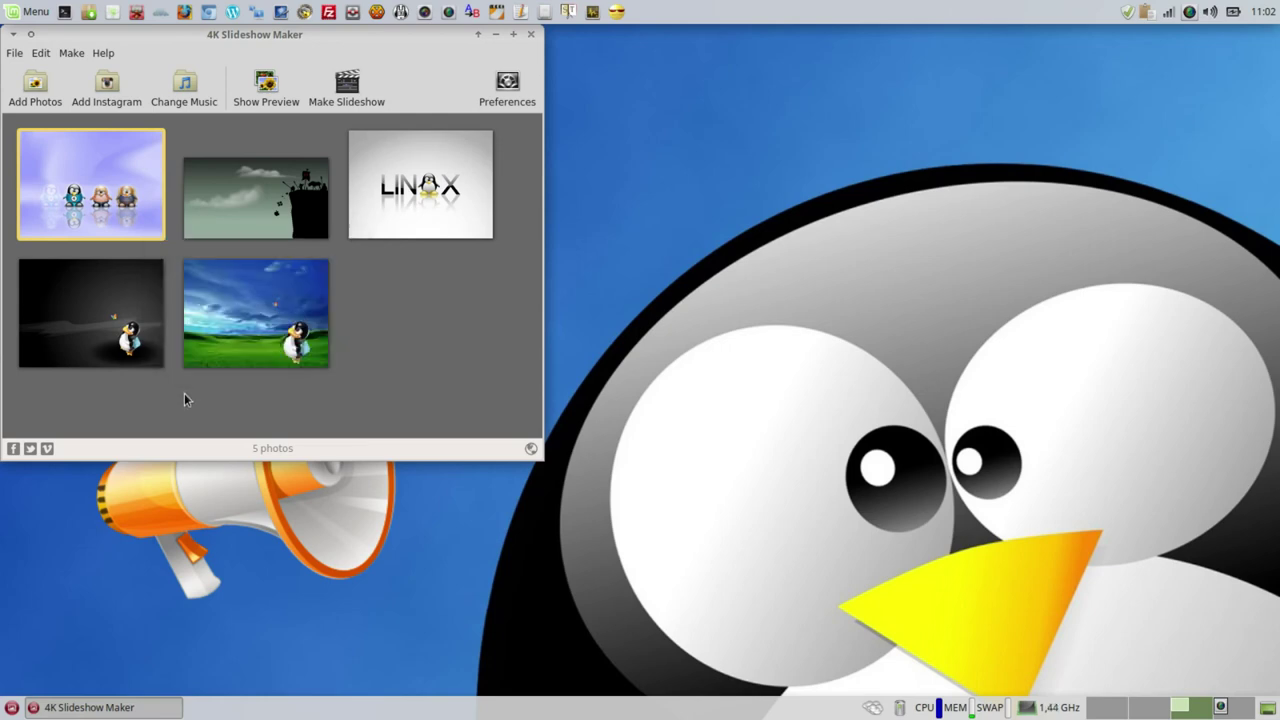
- Remove the blue-sky penguin photo, and move the dark penguin photo to second place before removing it as well
{"action": "left_click", "coordinate": [318, 268]}
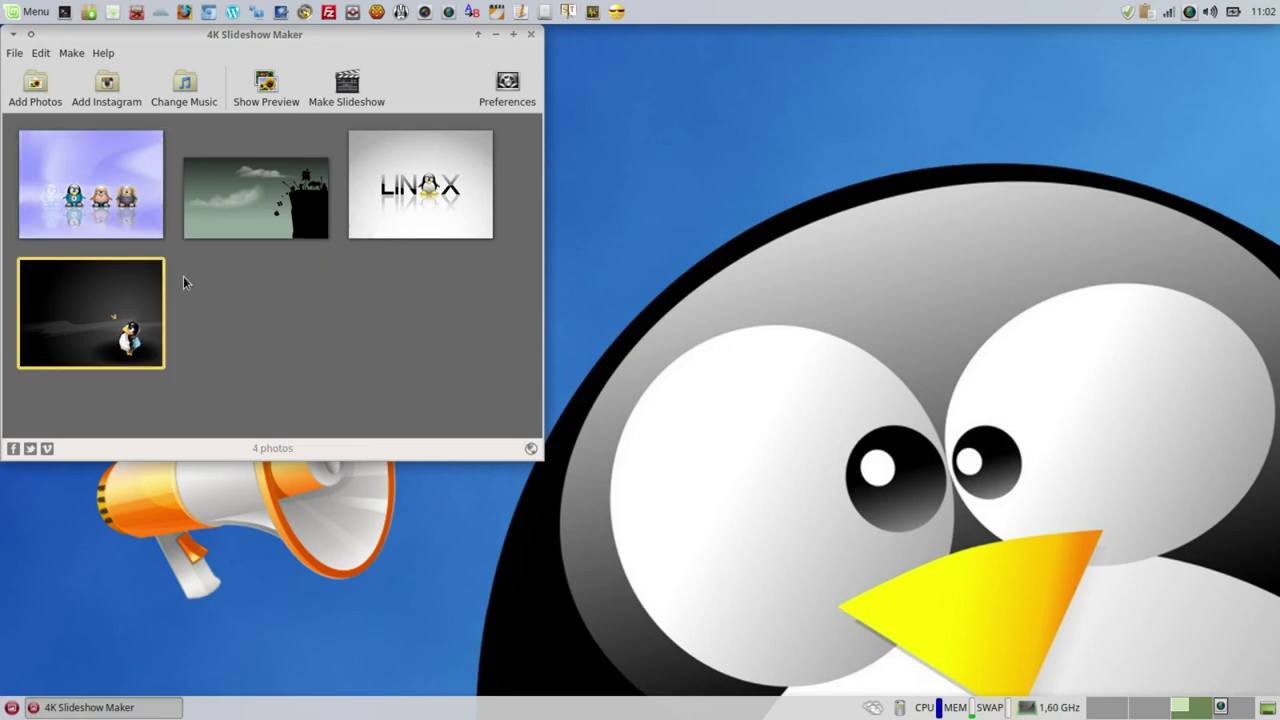
{"action": "left_click_drag", "start_coordinate": [117, 293], "coordinate": [294, 139]}
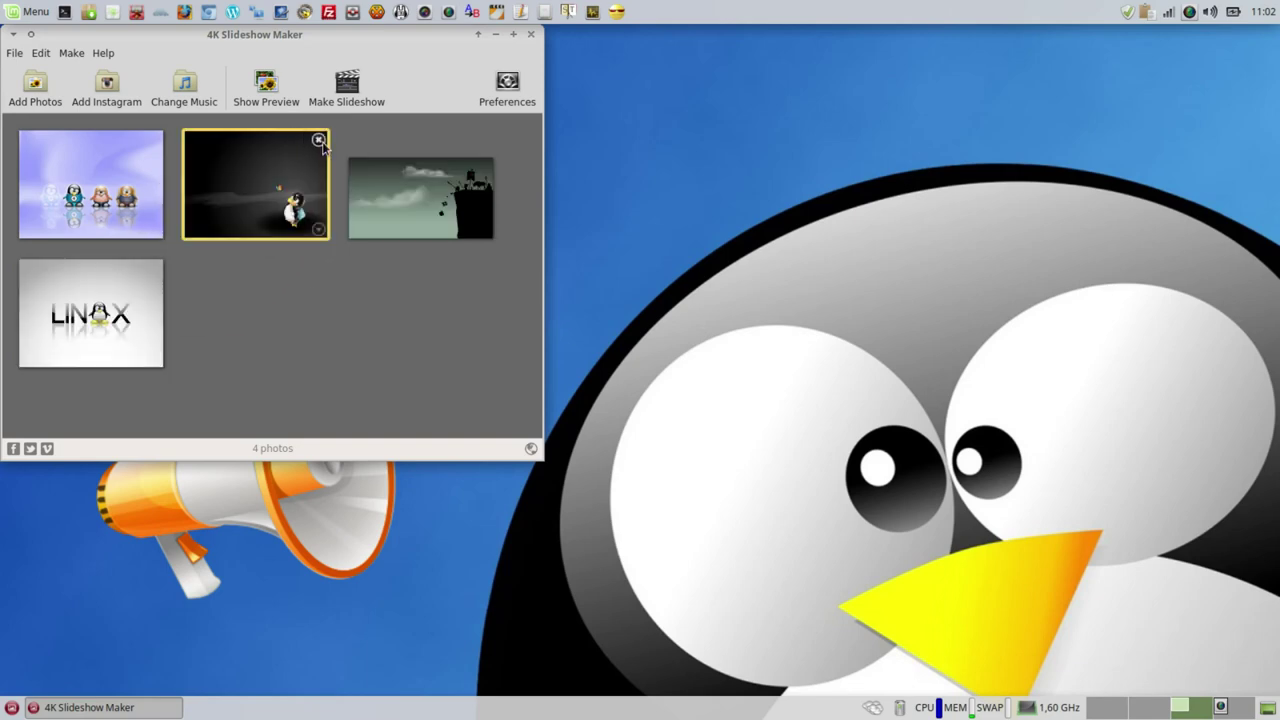
{"action": "left_click", "coordinate": [321, 145]}
- Preview the slideshow in a window moved clear of the photos, play it, and close the preview
{"action": "left_click", "coordinate": [274, 88]}
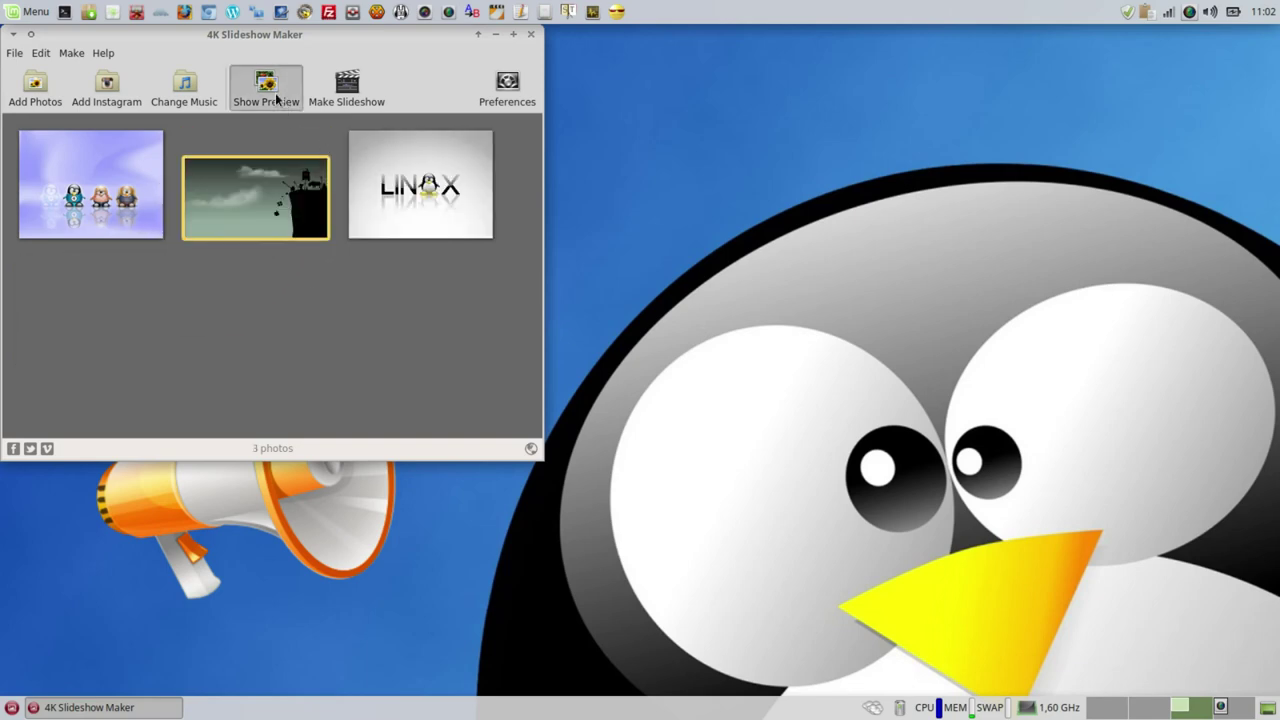
{"action": "left_click_drag", "start_coordinate": [285, 96], "coordinate": [632, 235]}
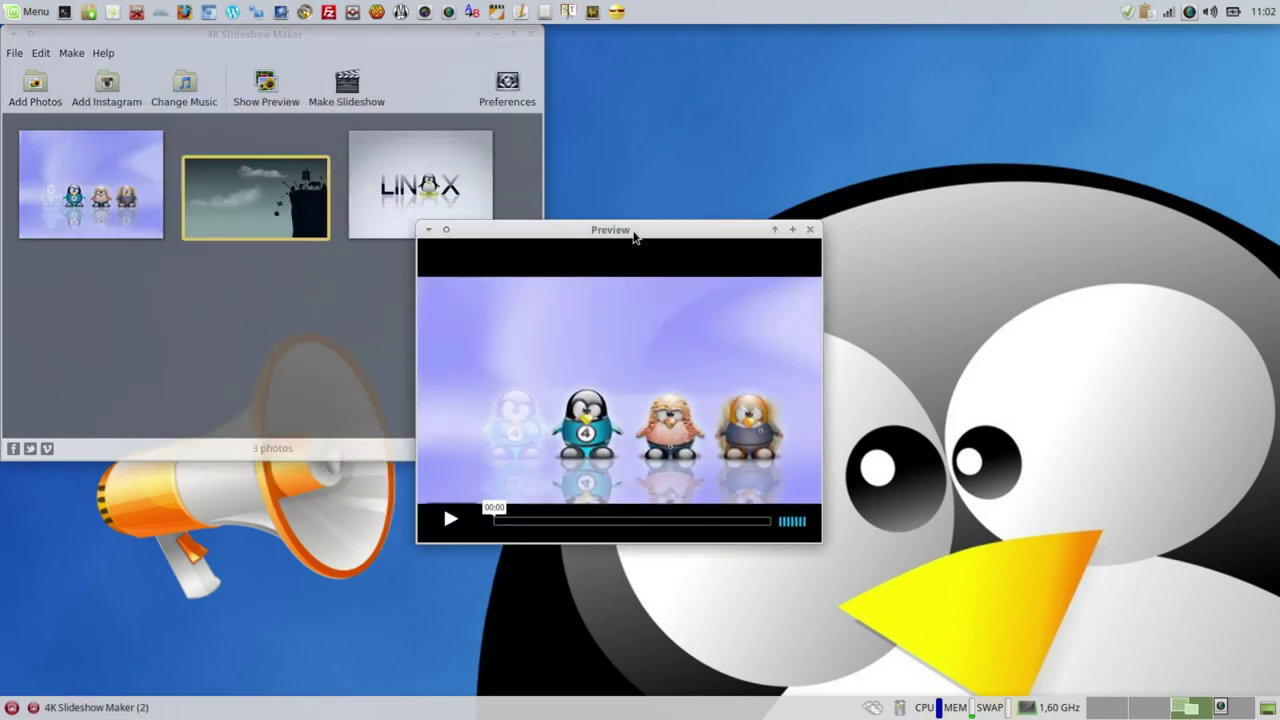
{"action": "left_click", "coordinate": [452, 521]}
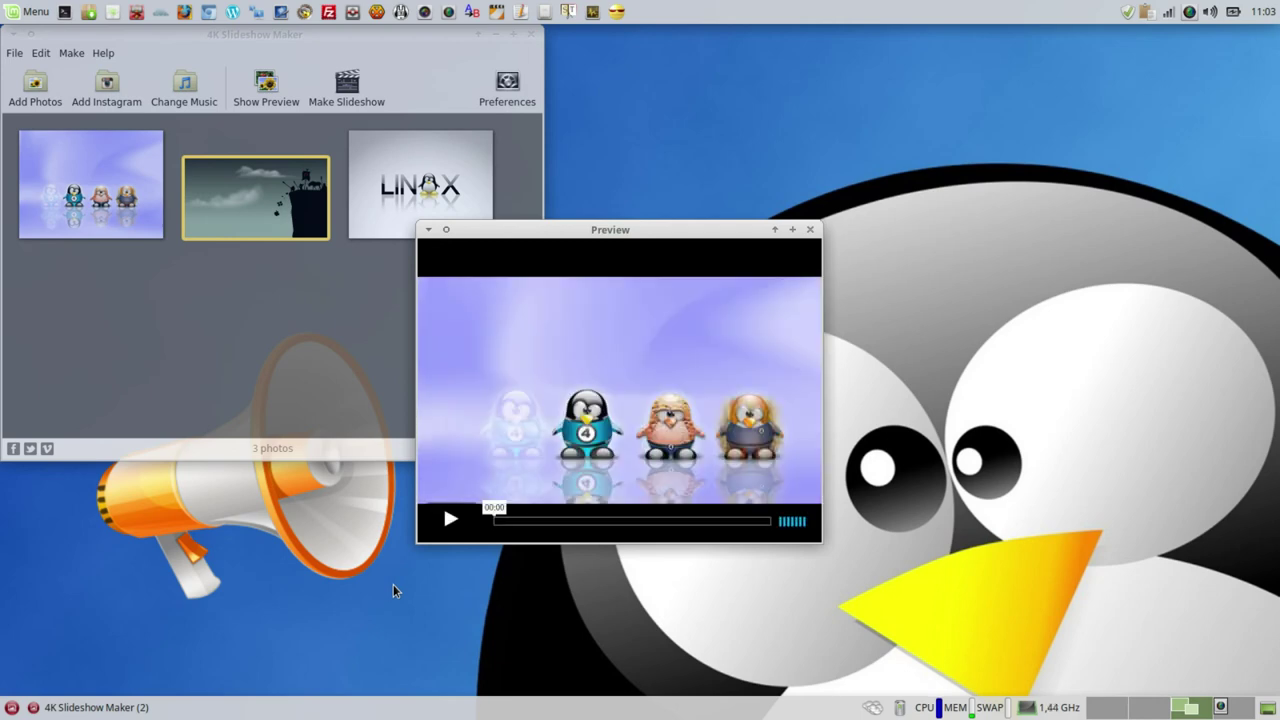
{"action": "left_click", "coordinate": [810, 229]}
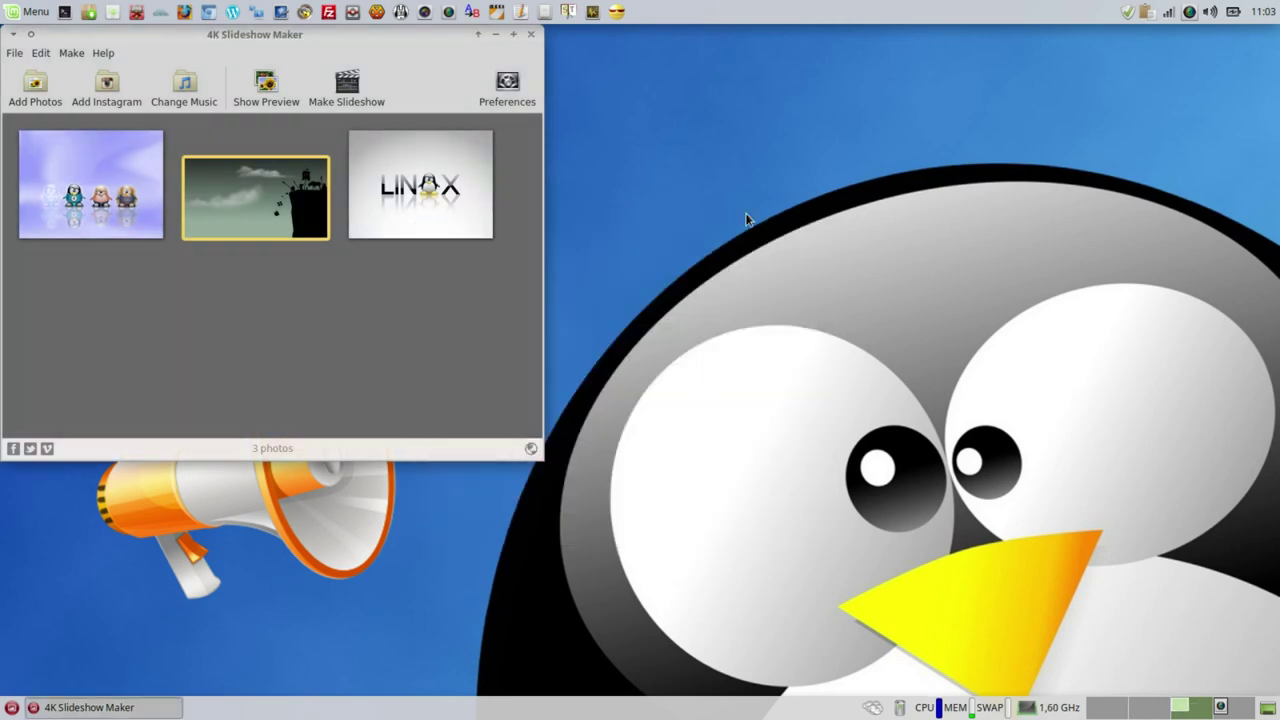
- Make the slideshow with Bureau as its output folder, moving the main window aside to uncover the desktop
{"action": "left_click", "coordinate": [347, 95]}
{"action": "left_click_drag", "start_coordinate": [351, 100], "coordinate": [694, 299]}
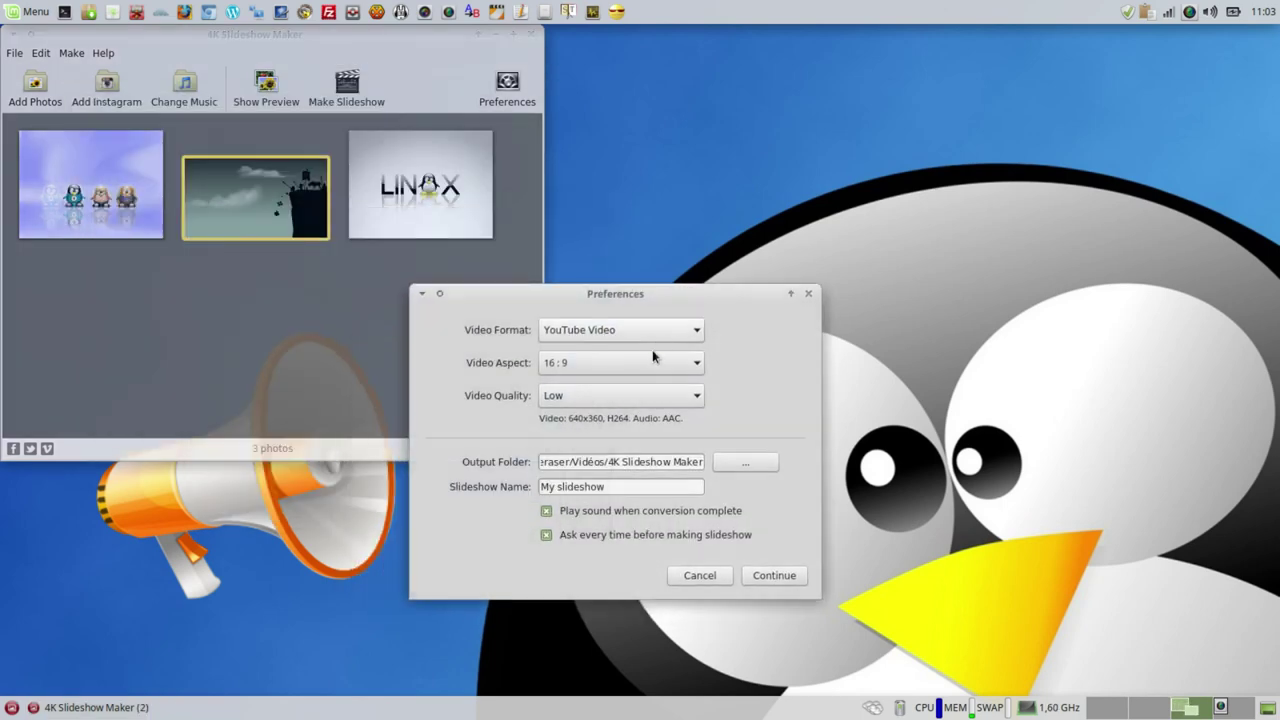
{"action": "left_click", "coordinate": [742, 463]}
{"action": "left_click", "coordinate": [330, 245]}
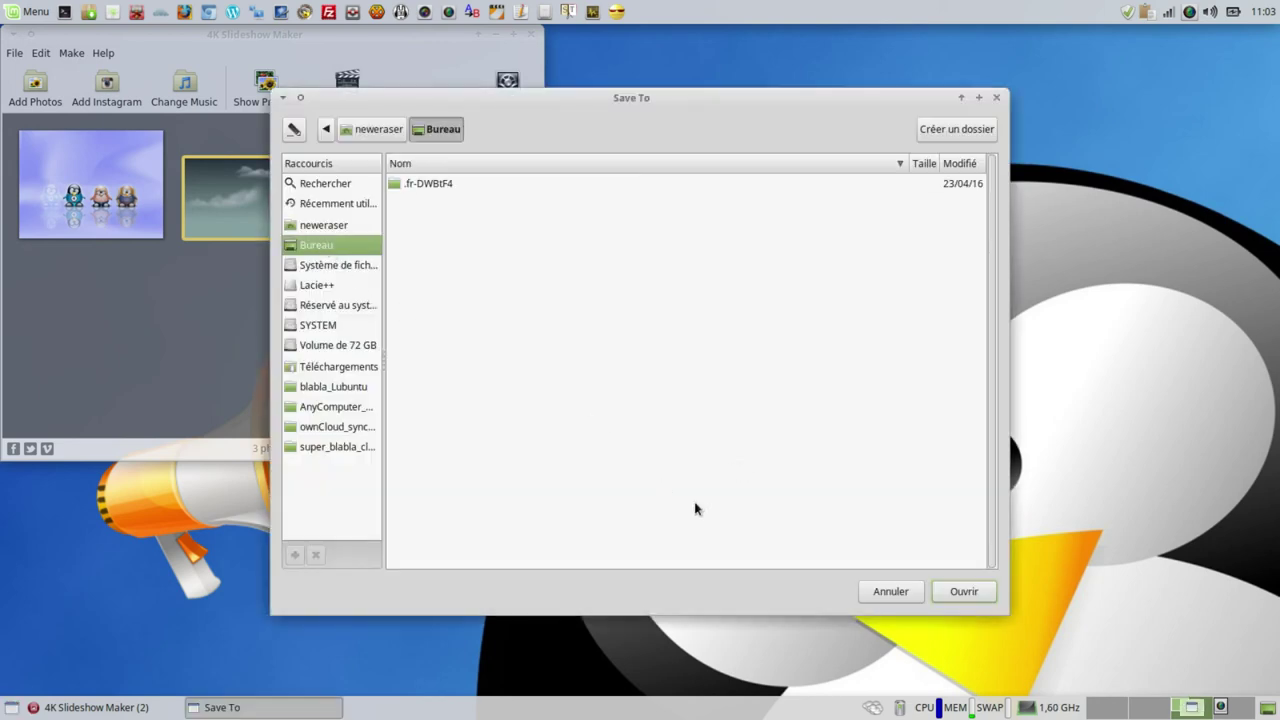
{"action": "left_click", "coordinate": [962, 592]}
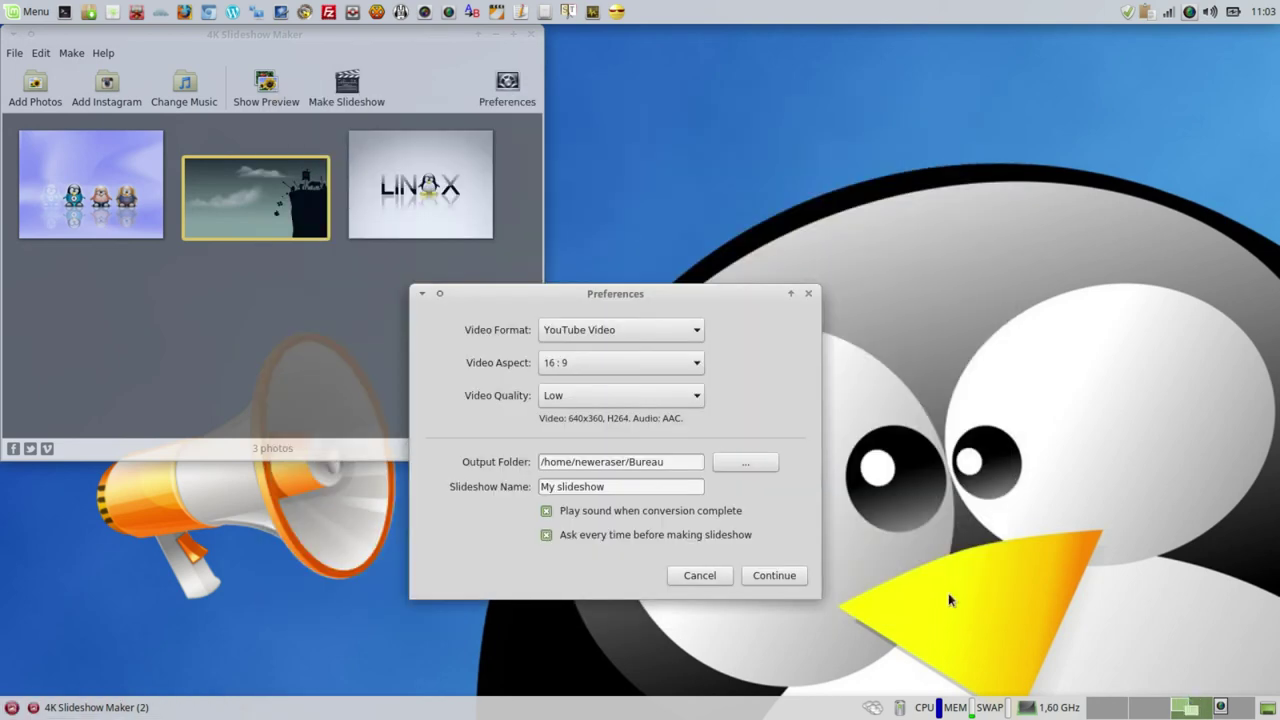
{"action": "left_click_drag", "start_coordinate": [397, 30], "coordinate": [1132, 30]}
{"action": "left_click", "coordinate": [776, 575]}
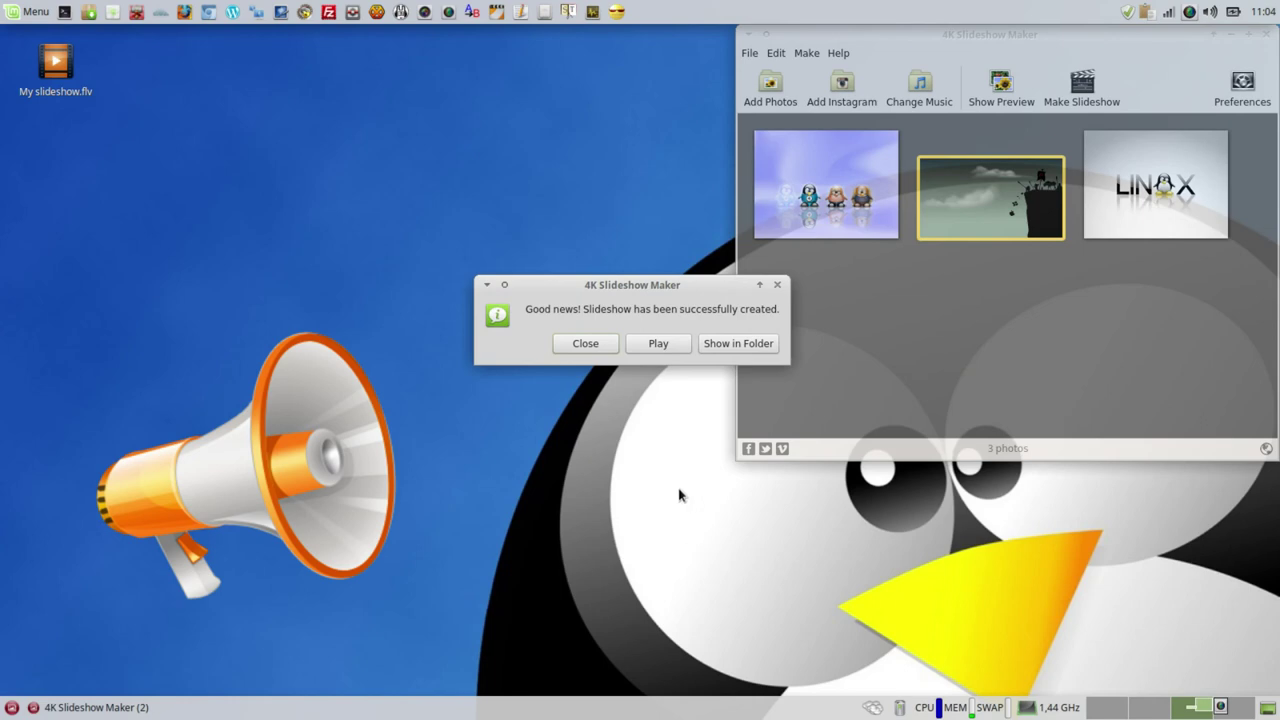
- Try to play the finished slideshow from the completion message, and review the properties of My slideshow.flv on the desktop
{"action": "left_click", "coordinate": [659, 345]}
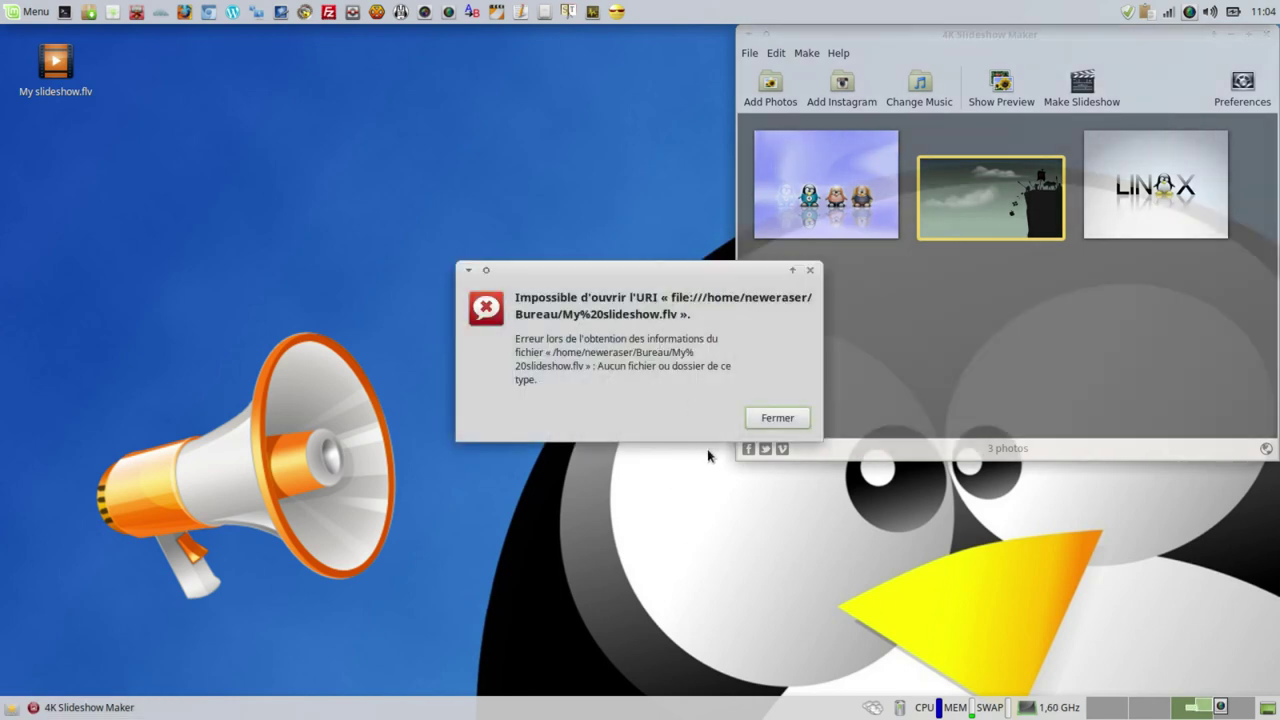
{"action": "left_click", "coordinate": [778, 420]}
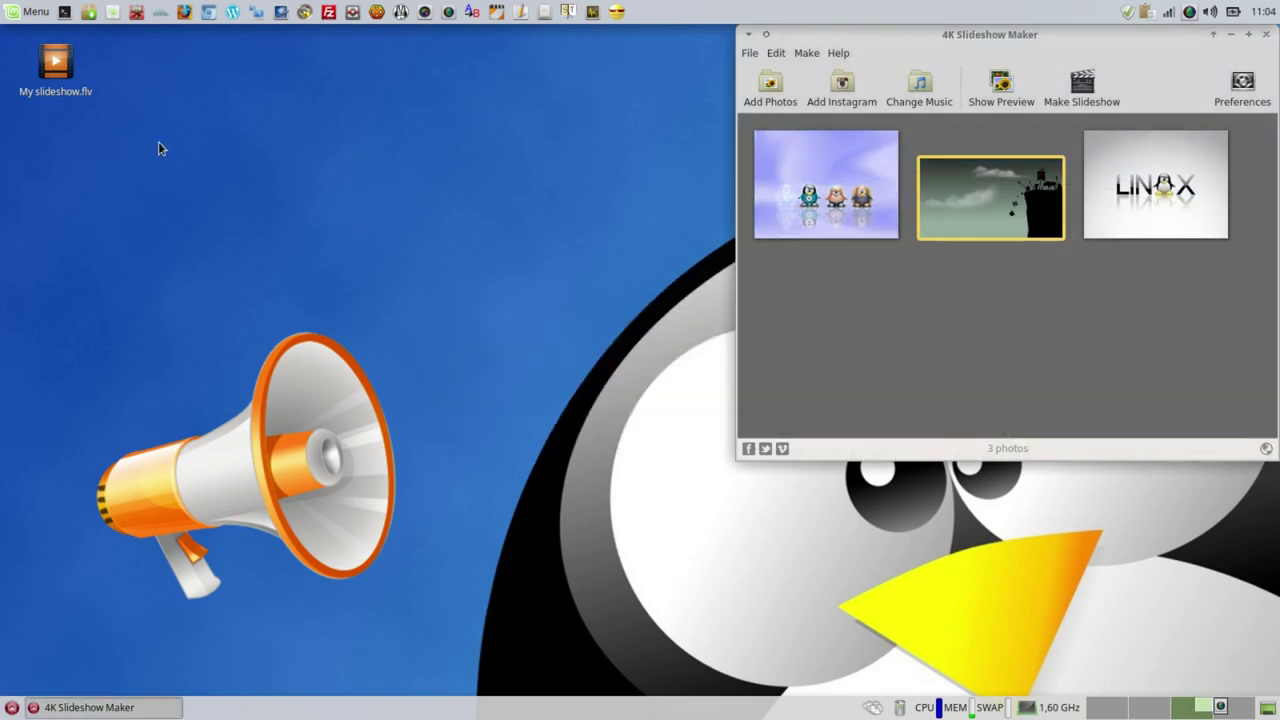
{"action": "left_click", "coordinate": [56, 64]}
{"action": "right_click", "coordinate": [57, 67]}
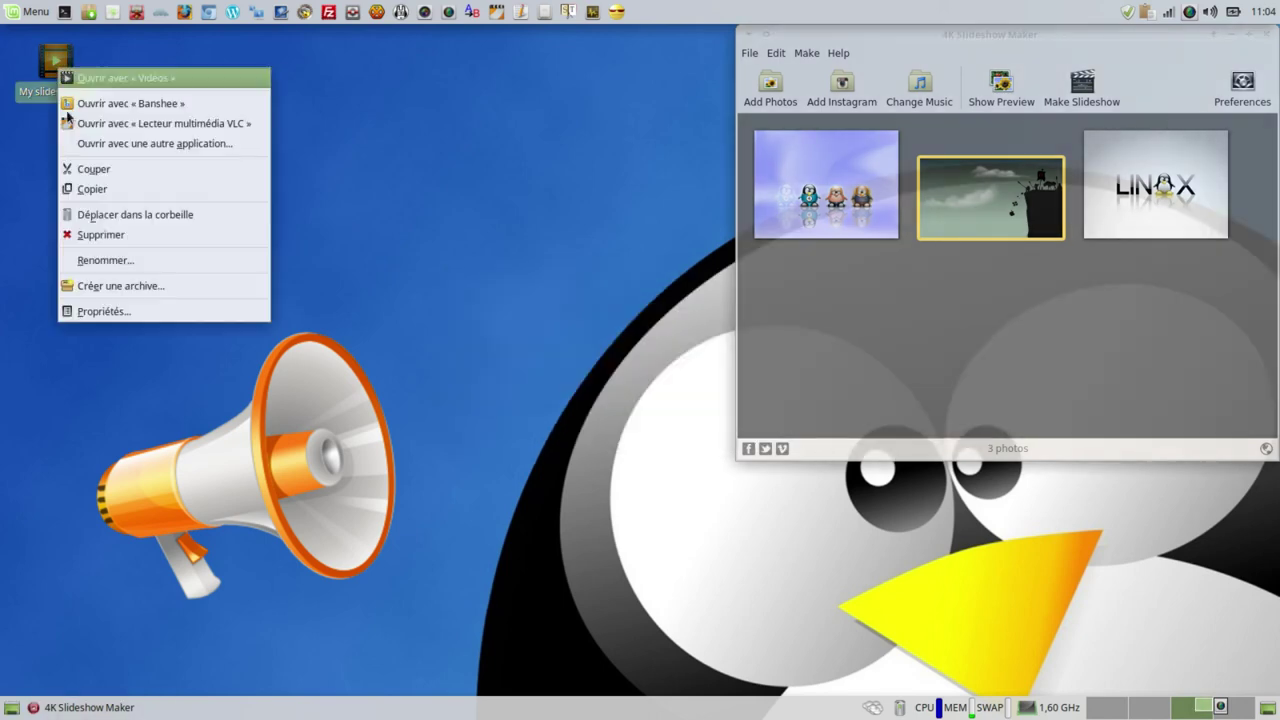
{"action": "left_click", "coordinate": [126, 316]}
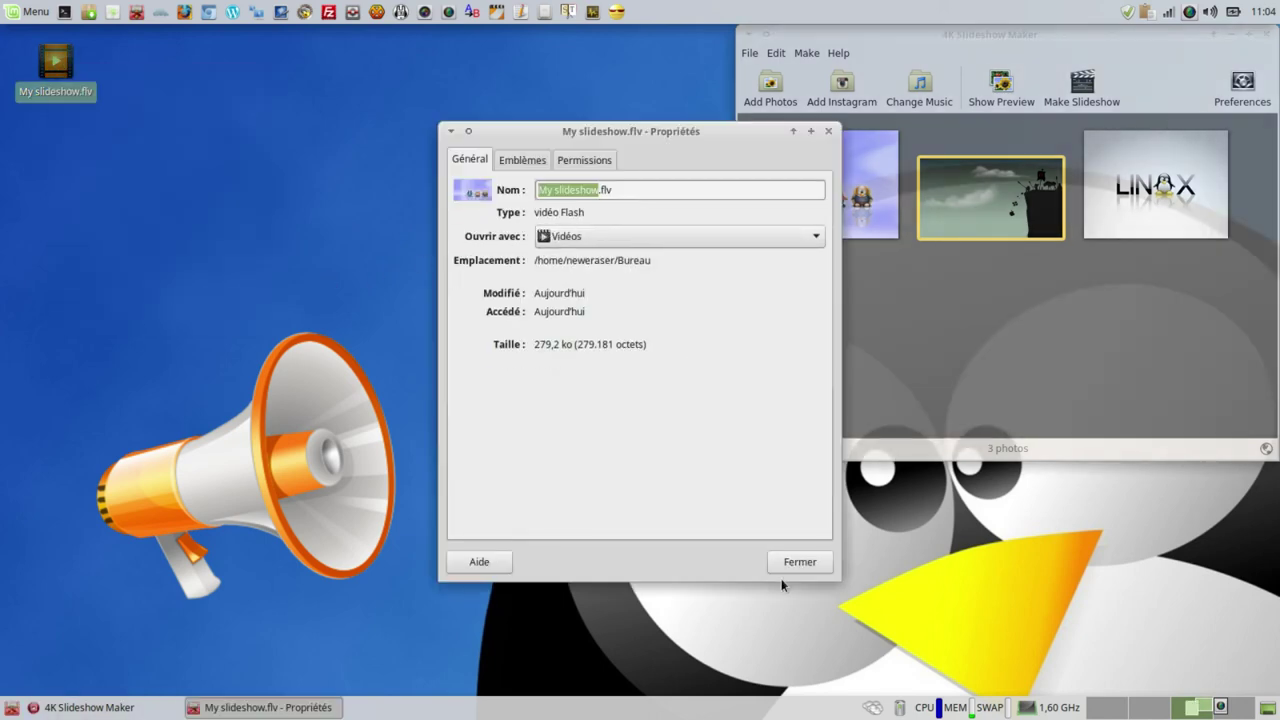
{"action": "left_click", "coordinate": [792, 564]}
- Open My slideshow.flv with Vidéos, play it in full screen, and close the player
{"action": "right_click", "coordinate": [50, 65]}
{"action": "left_click", "coordinate": [67, 76]}
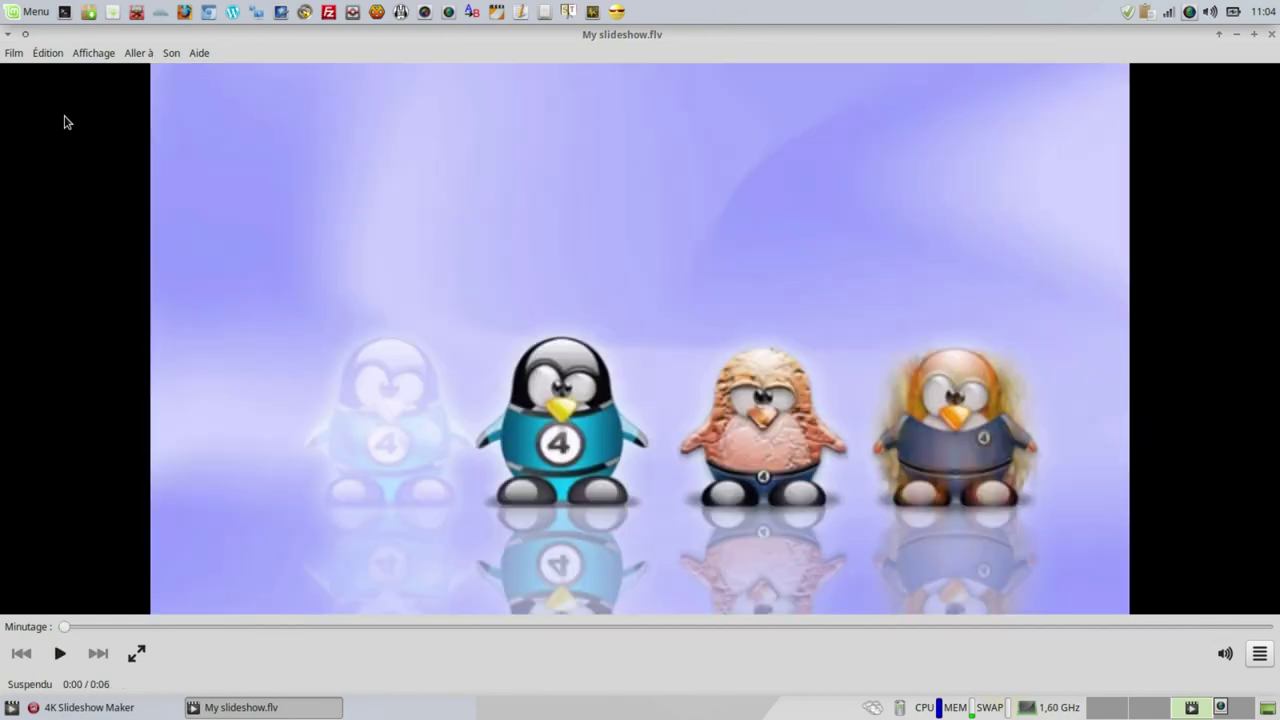
{"action": "left_click", "coordinate": [60, 653]}
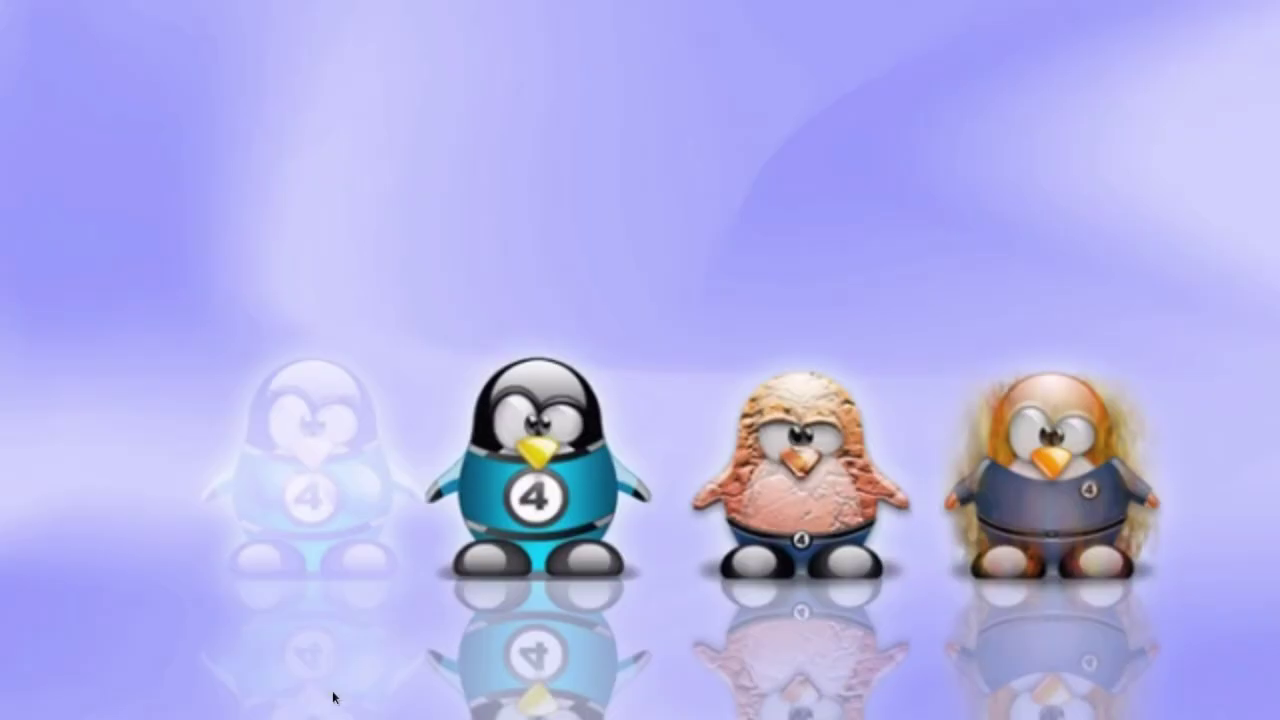
{"action": "mouse_move", "coordinate": [985, 381]}
{"action": "left_click", "coordinate": [1163, 21]}
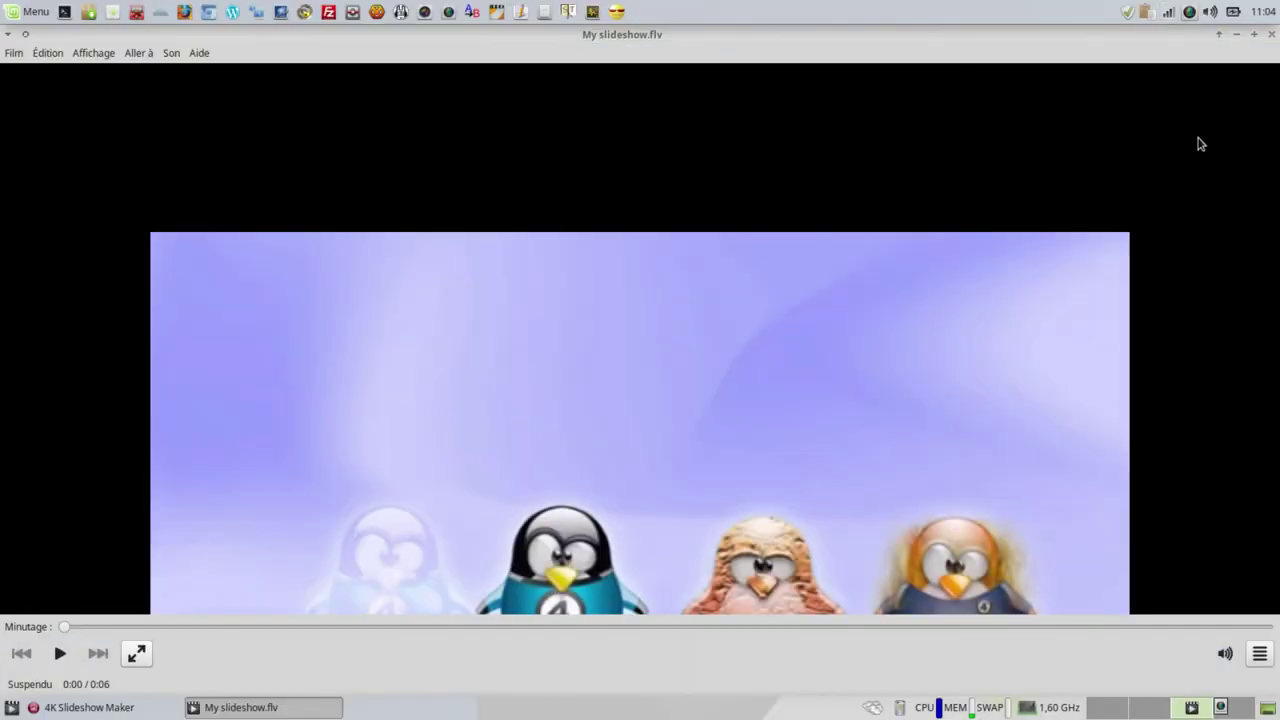
{"action": "left_click", "coordinate": [1272, 35]}
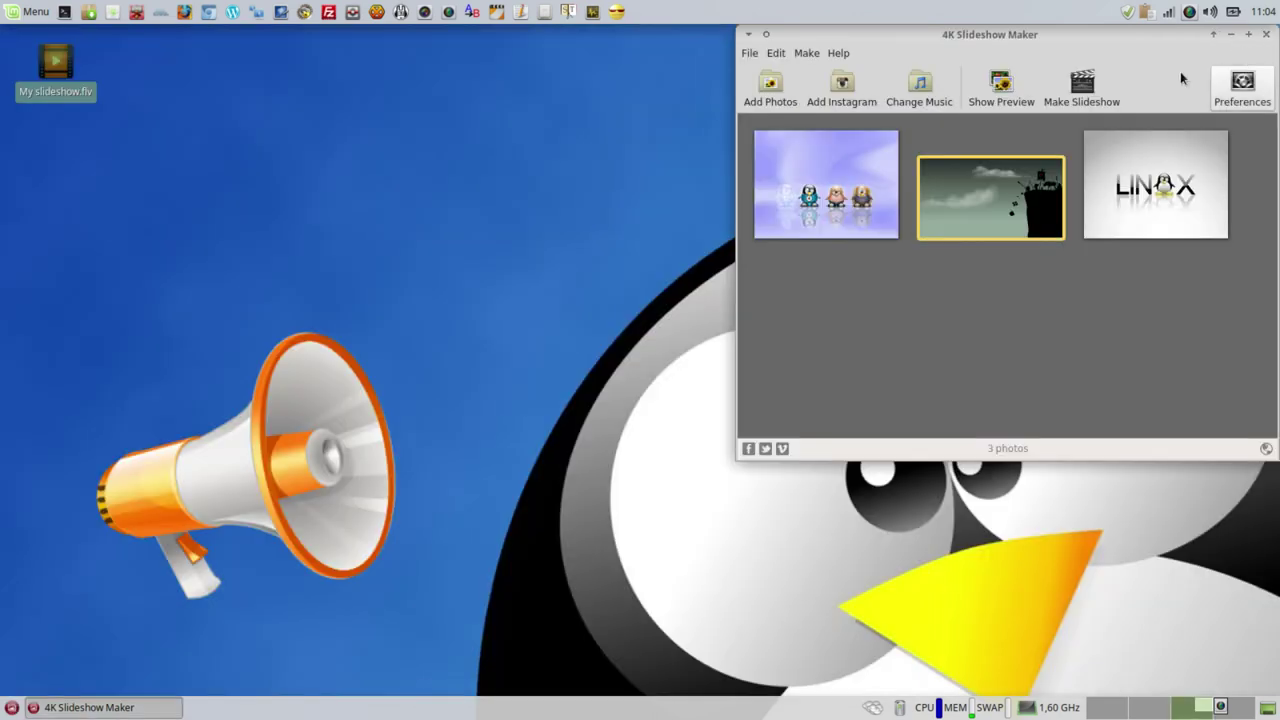
- Quit 4K Slideshow Maker and move My slideshow.flv from the desktop to the trash
{"action": "left_click", "coordinate": [754, 55]}
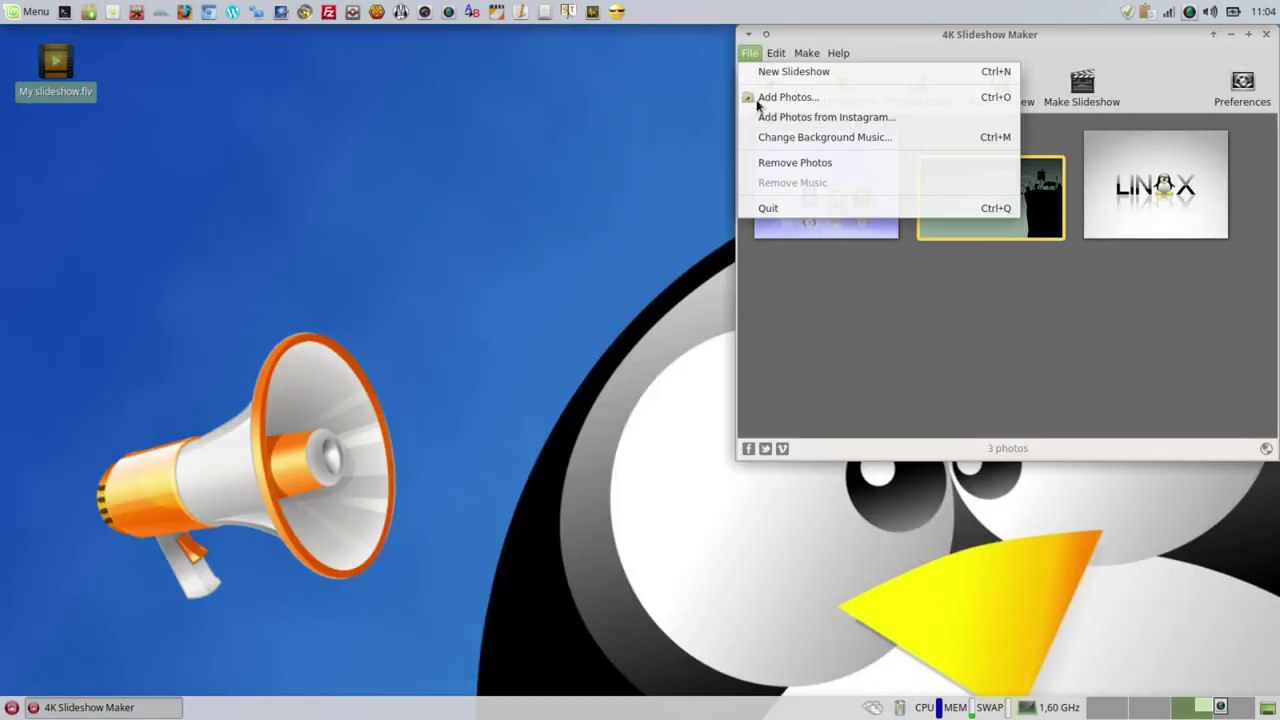
{"action": "left_click", "coordinate": [771, 206]}
{"action": "right_click", "coordinate": [68, 71]}
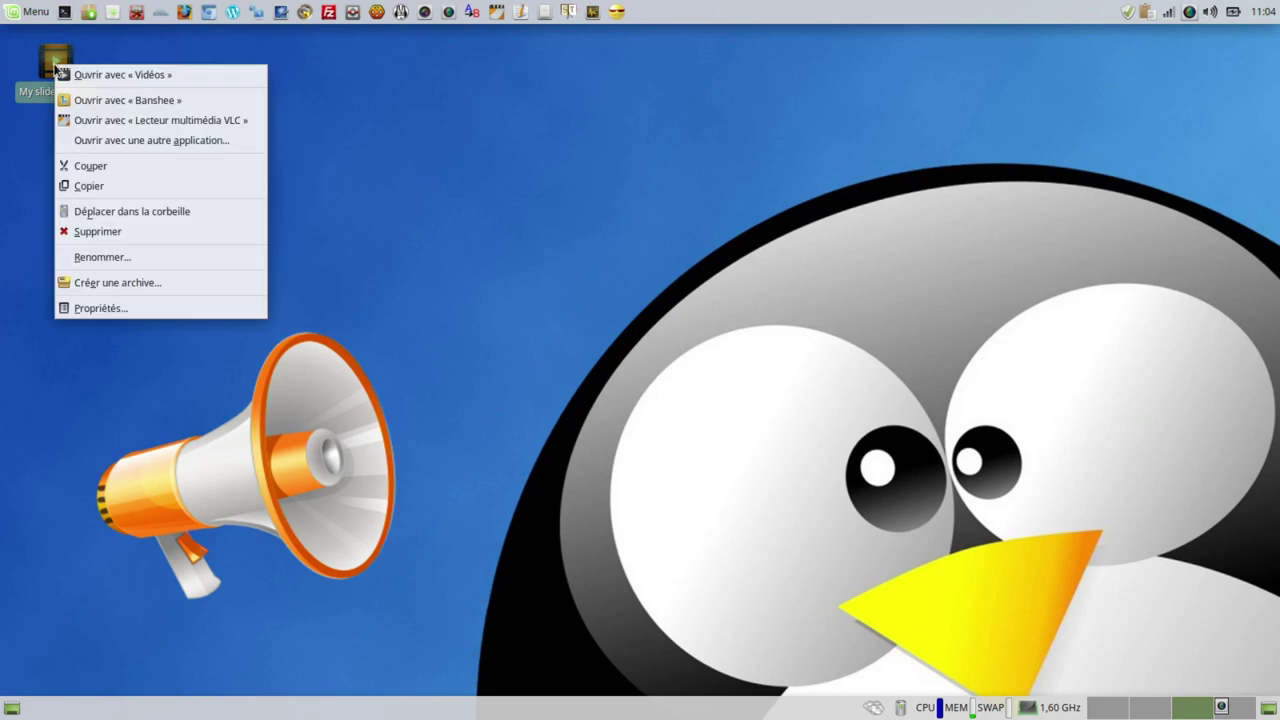
{"action": "left_click", "coordinate": [95, 219]}
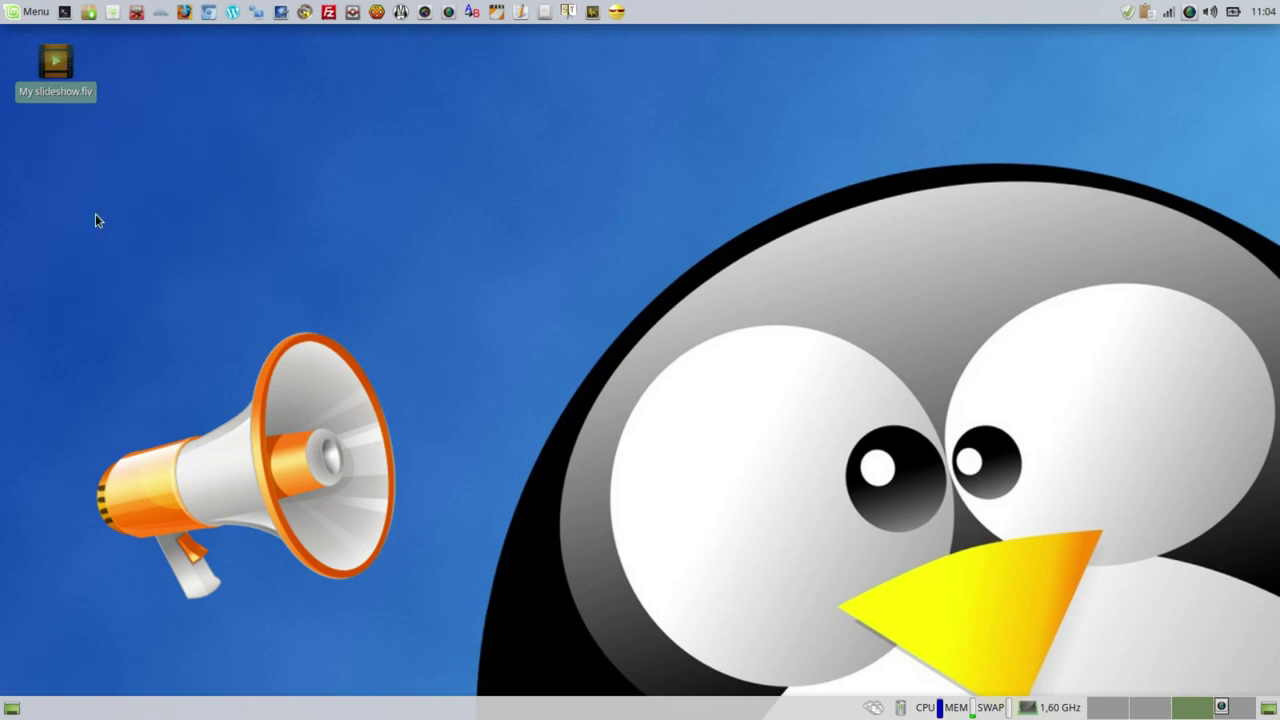
- Find the 4K applications and launch 4K Stogram, tiling its window over the left half of the desktop
{"action": "left_click", "coordinate": [32, 14]}
{"action": "type", "text": "4k"}
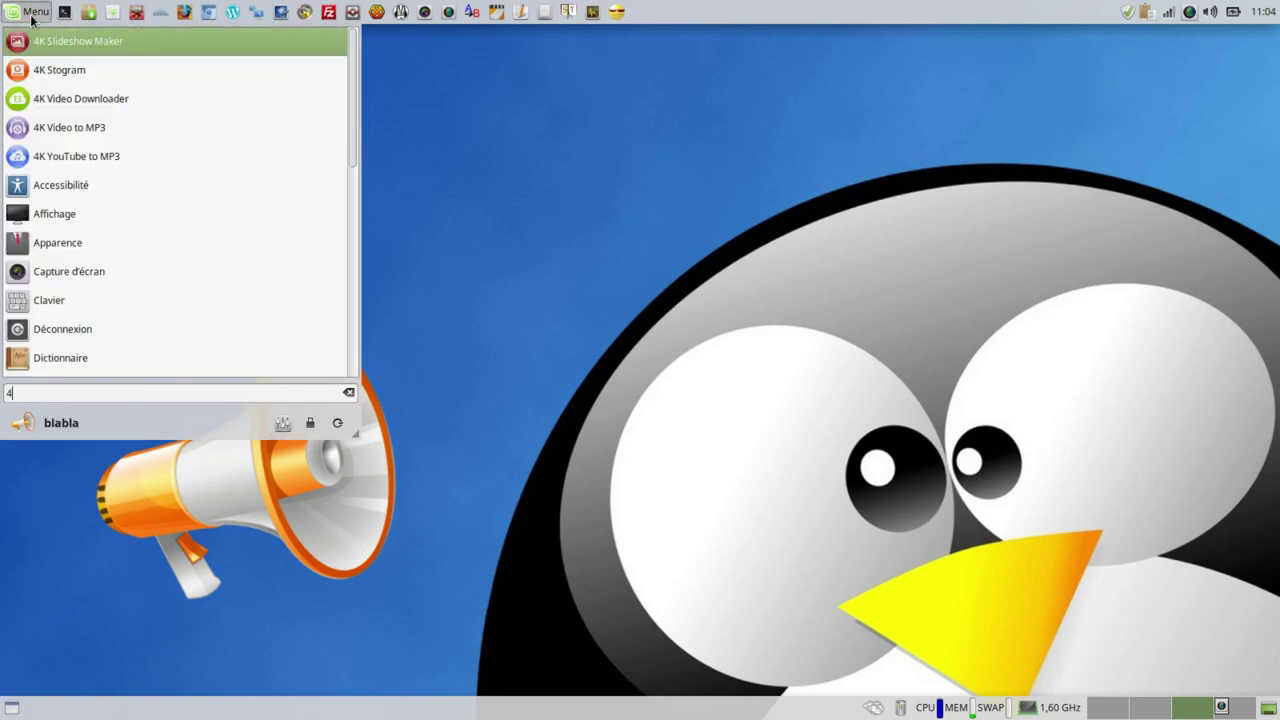
{"action": "left_click", "coordinate": [56, 70]}
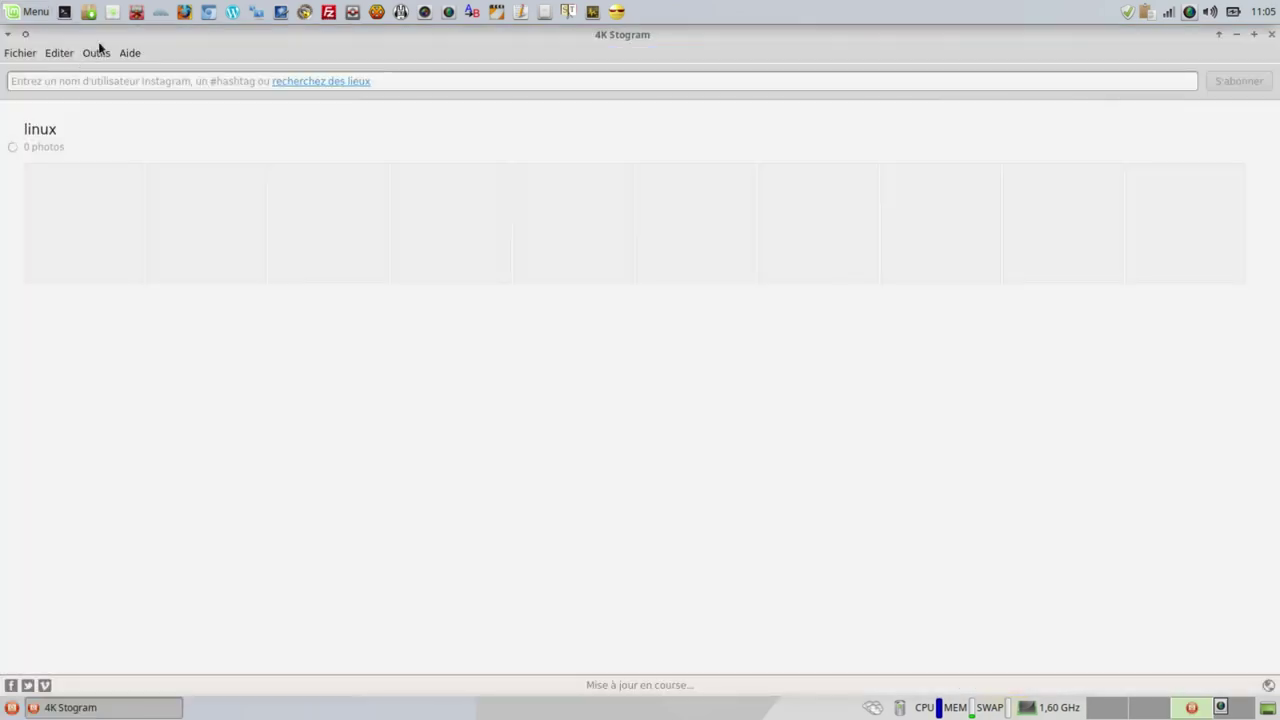
{"action": "left_click_drag", "start_coordinate": [110, 37], "coordinate": [5, 220]}
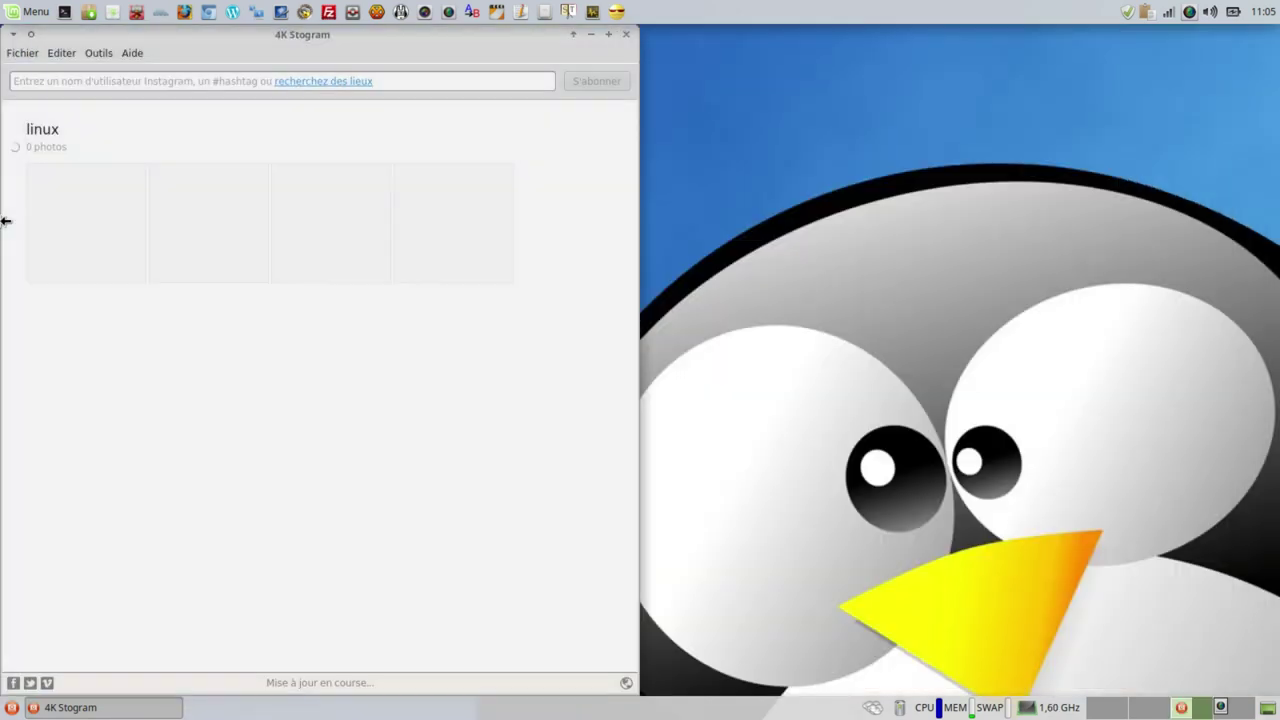
{"action": "left_click", "coordinate": [21, 55]}
{"action": "left_click", "coordinate": [21, 55]}
{"action": "left_click", "coordinate": [21, 55]}
{"action": "left_click", "coordinate": [187, 52]}
- Search the installed applications for 4k and launch 4K Video to MP3
{"action": "left_click", "coordinate": [20, 14]}
{"action": "type", "text": "4k"}
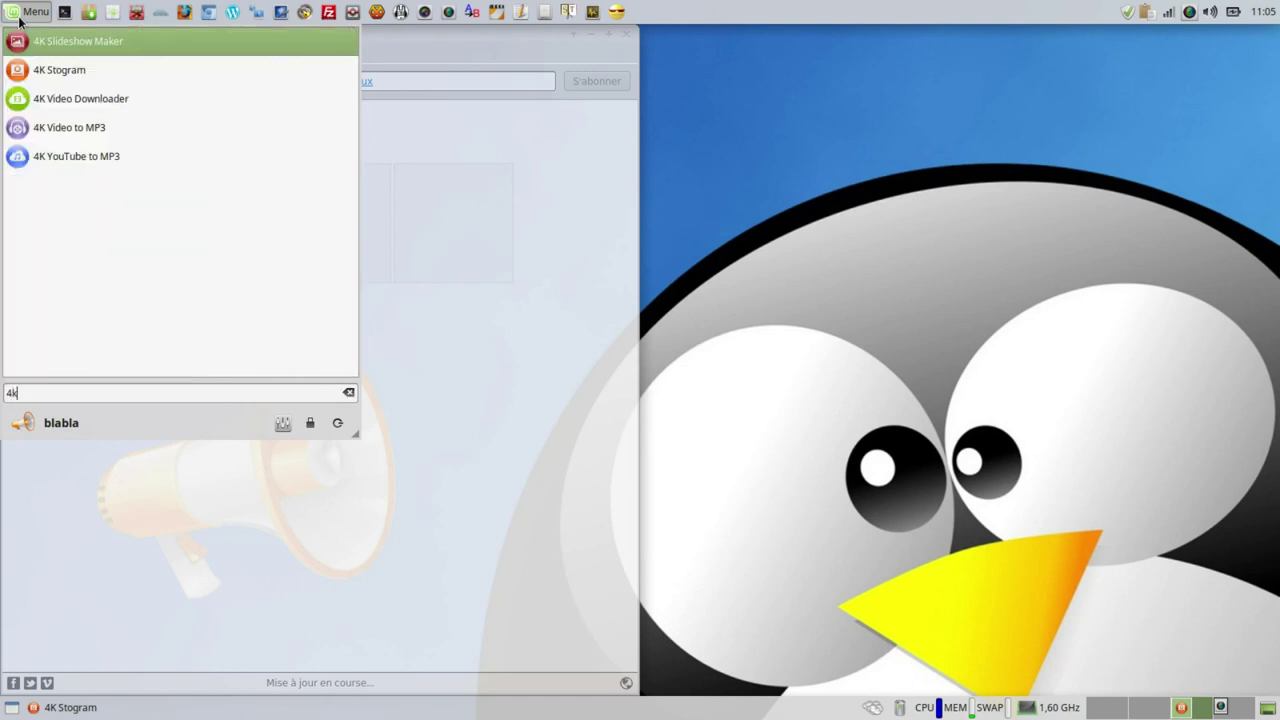
{"action": "left_click", "coordinate": [72, 127]}
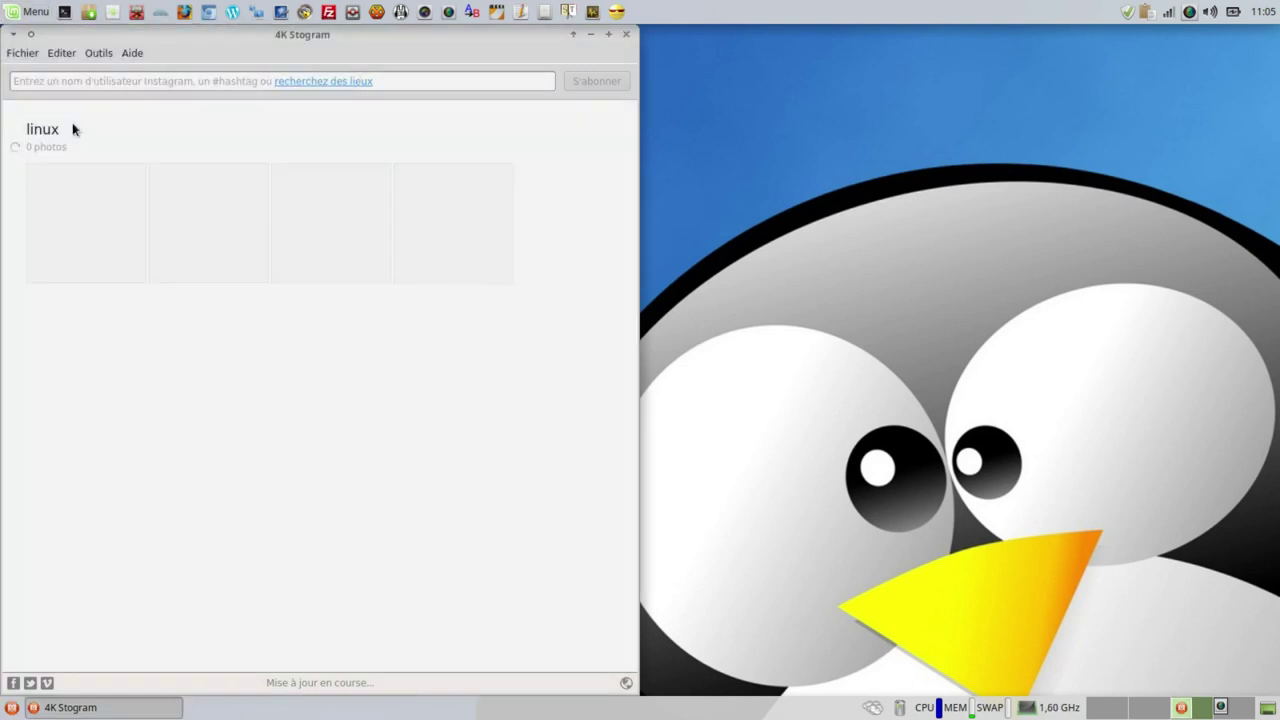
- Quit 4K Stogram despite its unfinished updates, cancelling the video file selection of 4K Video to MP3
{"action": "left_click", "coordinate": [627, 37]}
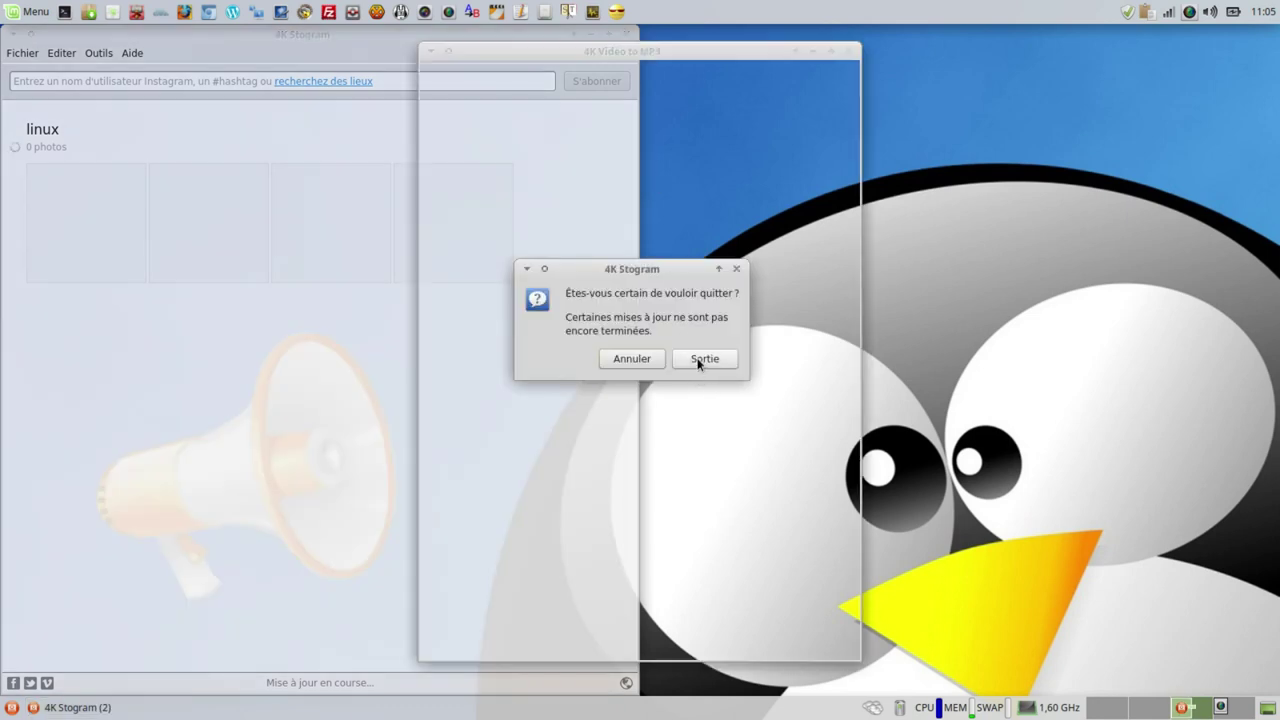
{"action": "left_click", "coordinate": [698, 362]}
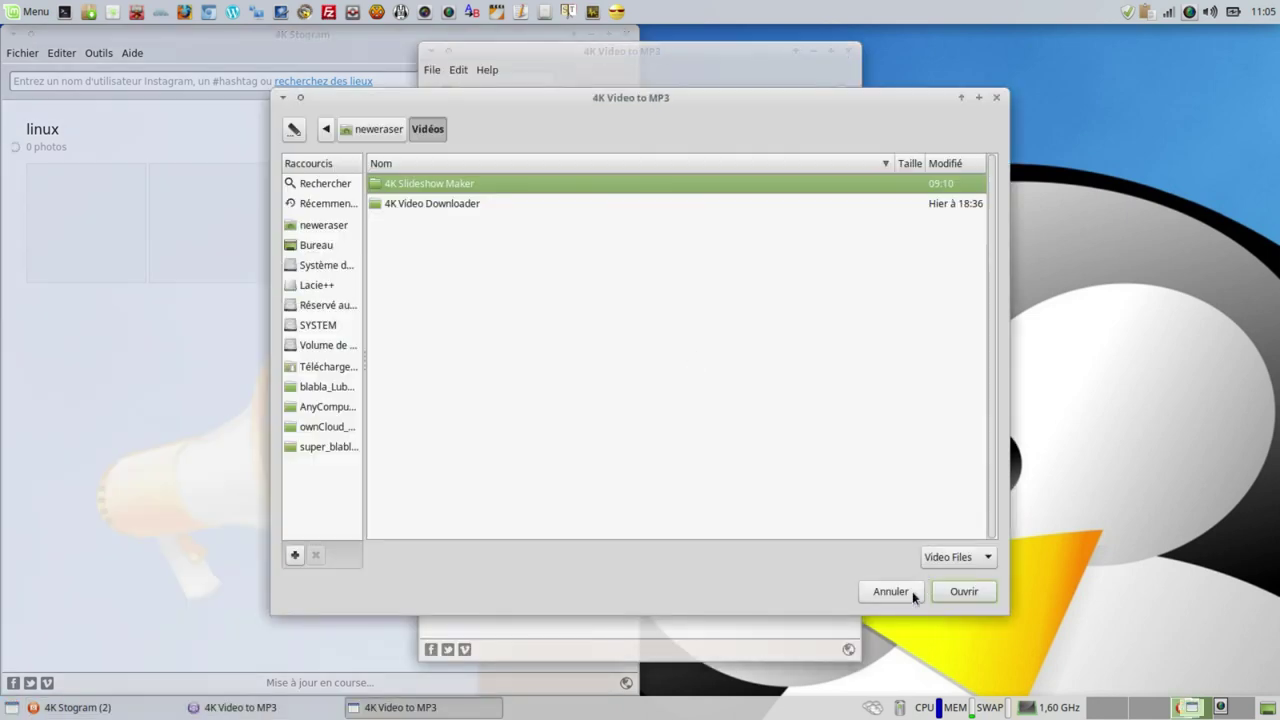
{"action": "left_click", "coordinate": [912, 591]}
{"action": "left_click", "coordinate": [627, 37]}
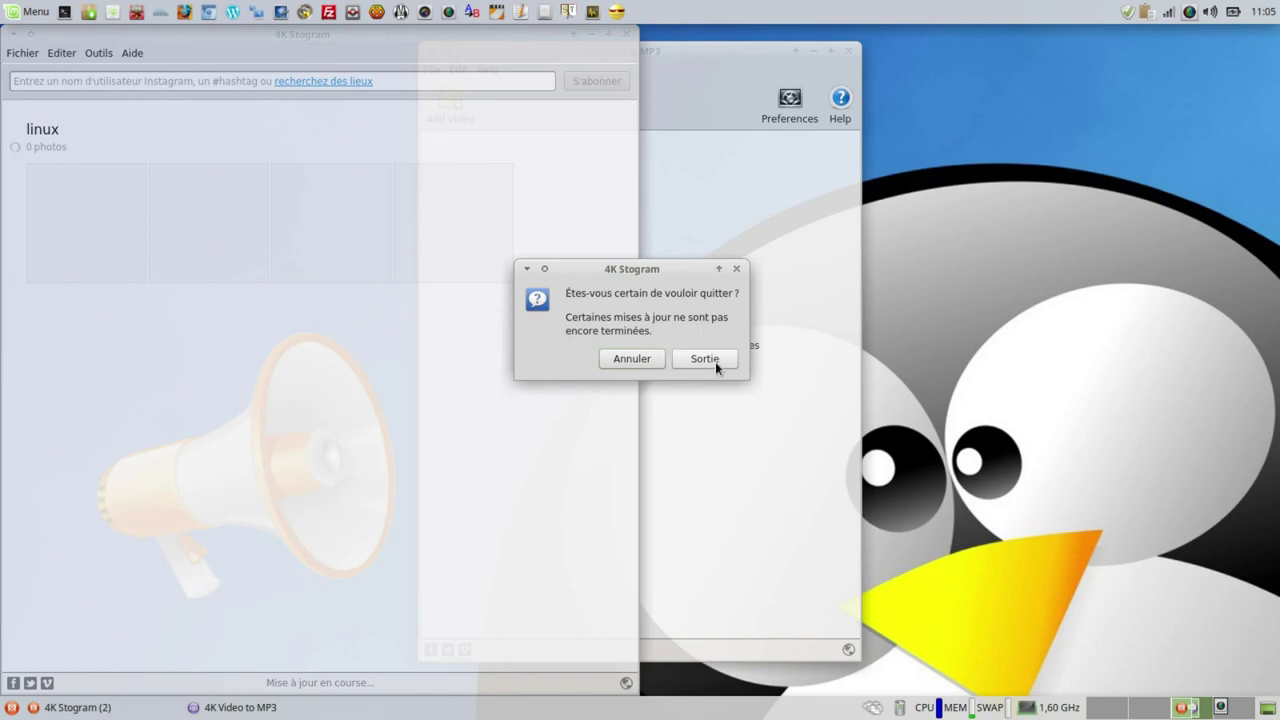
{"action": "left_click", "coordinate": [712, 361]}
- Review the audio format, audio quality and output folder preferences of 4K Video to MP3, and check its help options
{"action": "left_click", "coordinate": [792, 120]}
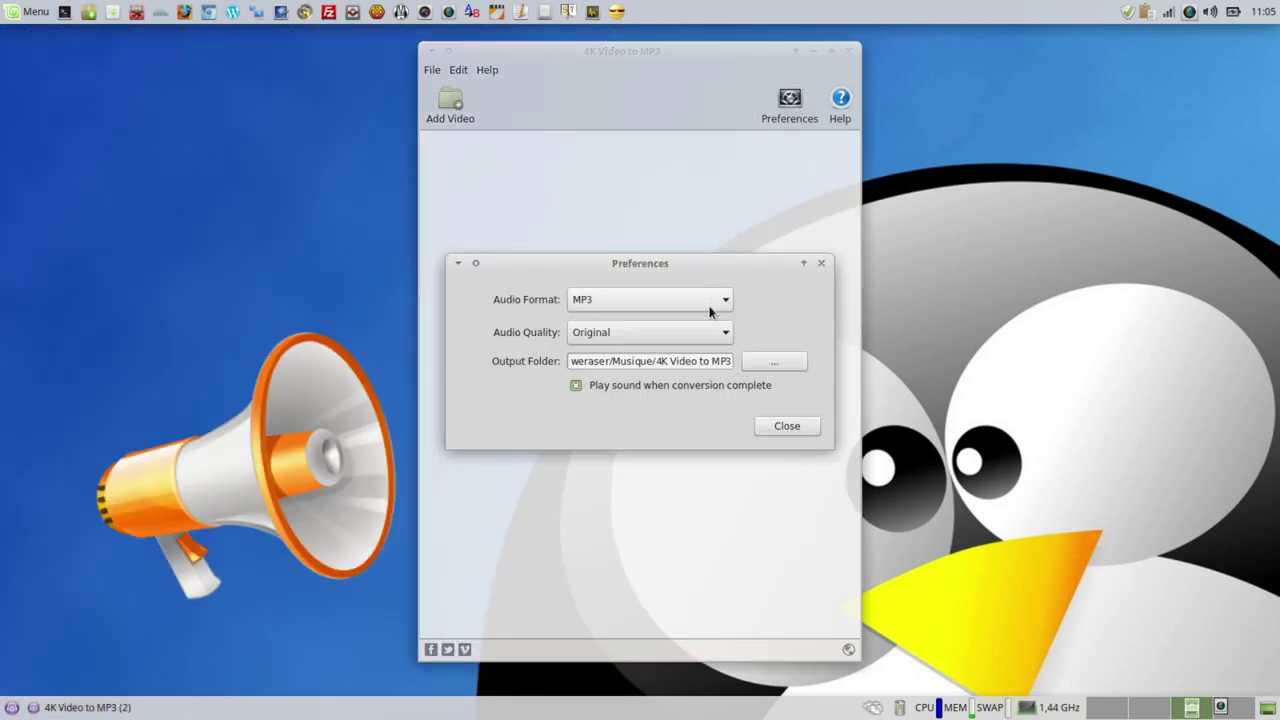
{"action": "left_click", "coordinate": [768, 428]}
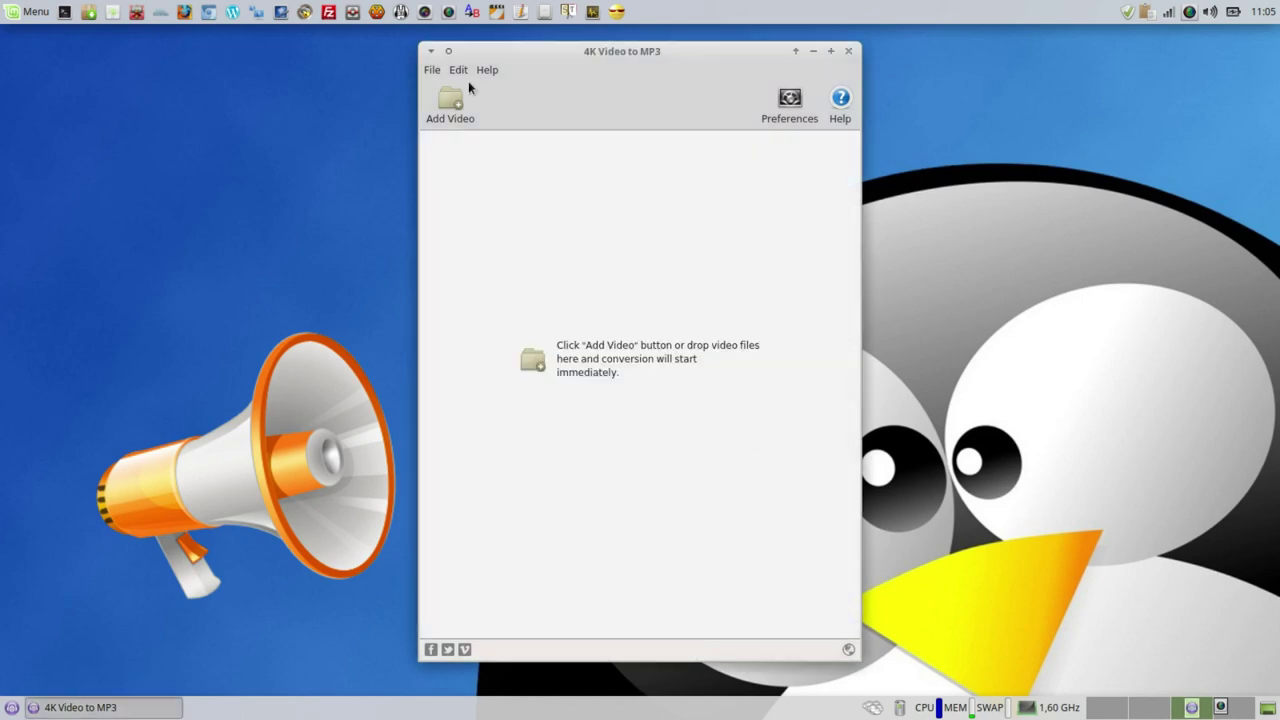
{"action": "left_click", "coordinate": [486, 71]}
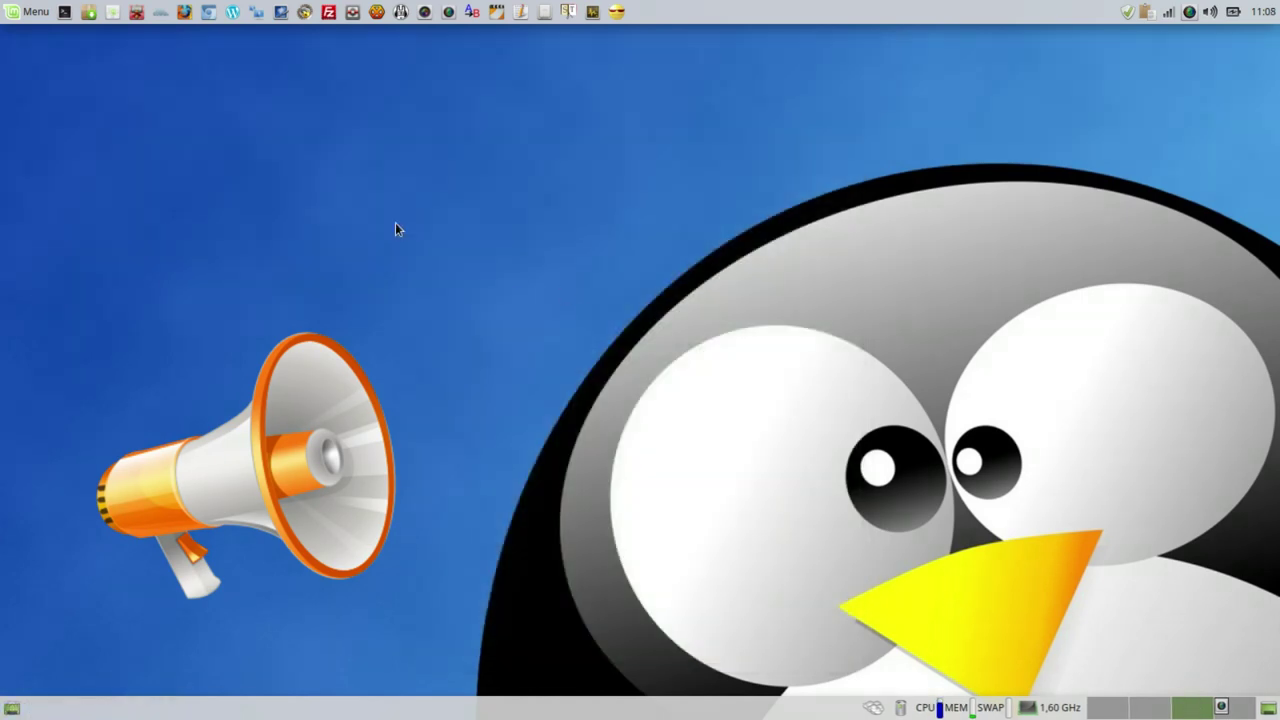
- Search the installed applications for 4k and launch 4K Slideshow Maker from the empty desktop
{"action": "left_click", "coordinate": [16, 19]}
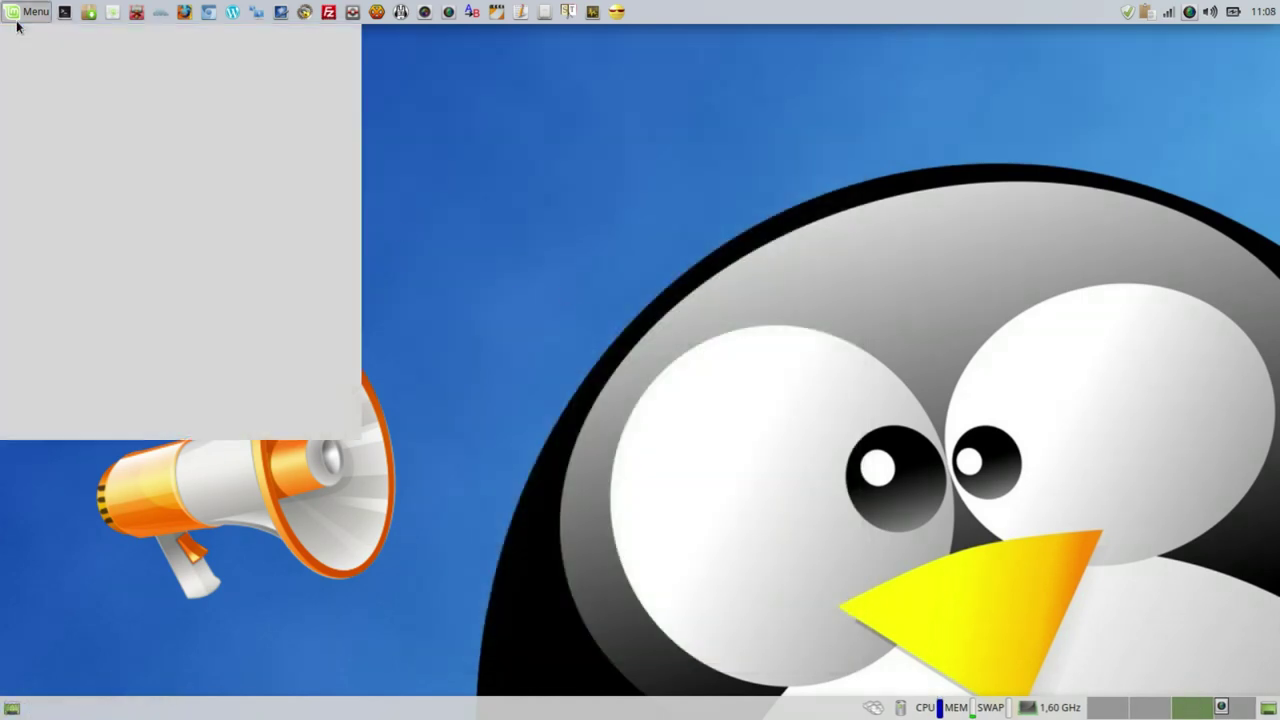
{"action": "type", "text": "4k"}
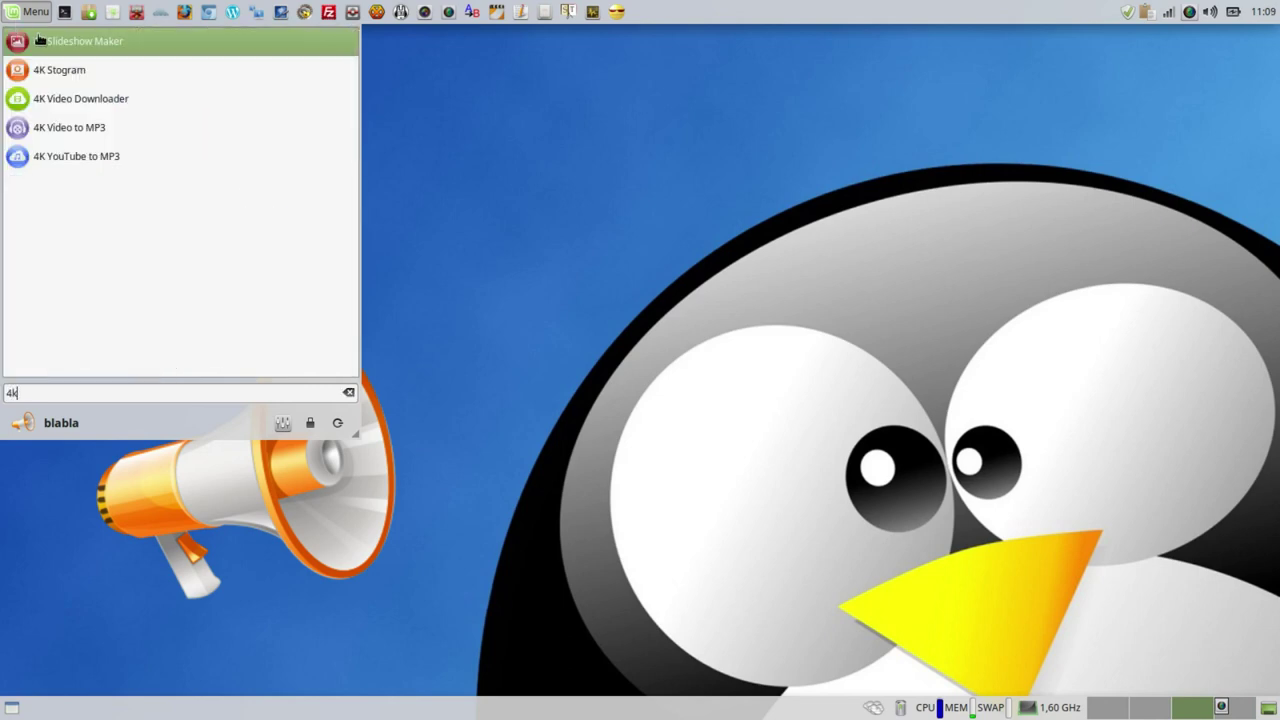
{"action": "left_click", "coordinate": [57, 42]}
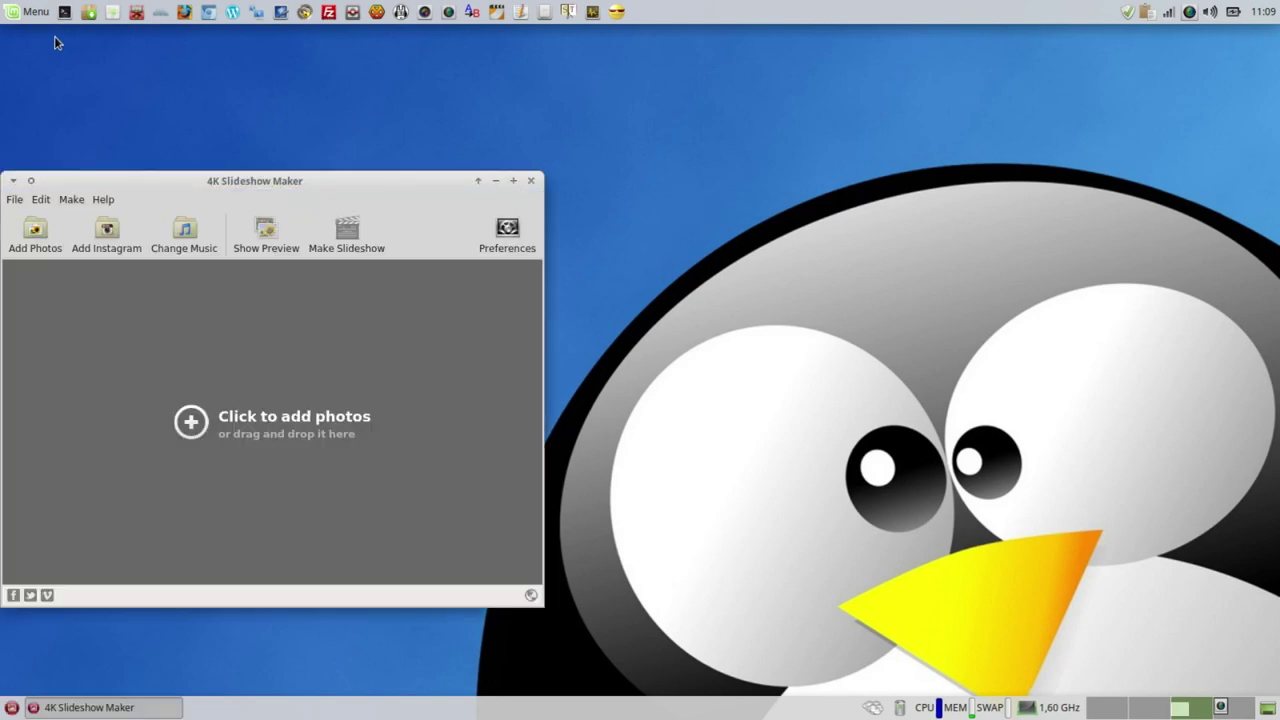
- Launch 4K Stogram alongside the open 4K Slideshow Maker window
{"action": "key", "text": "super"}
{"action": "type", "text": "4k"}
{"action": "key", "text": "Down"}
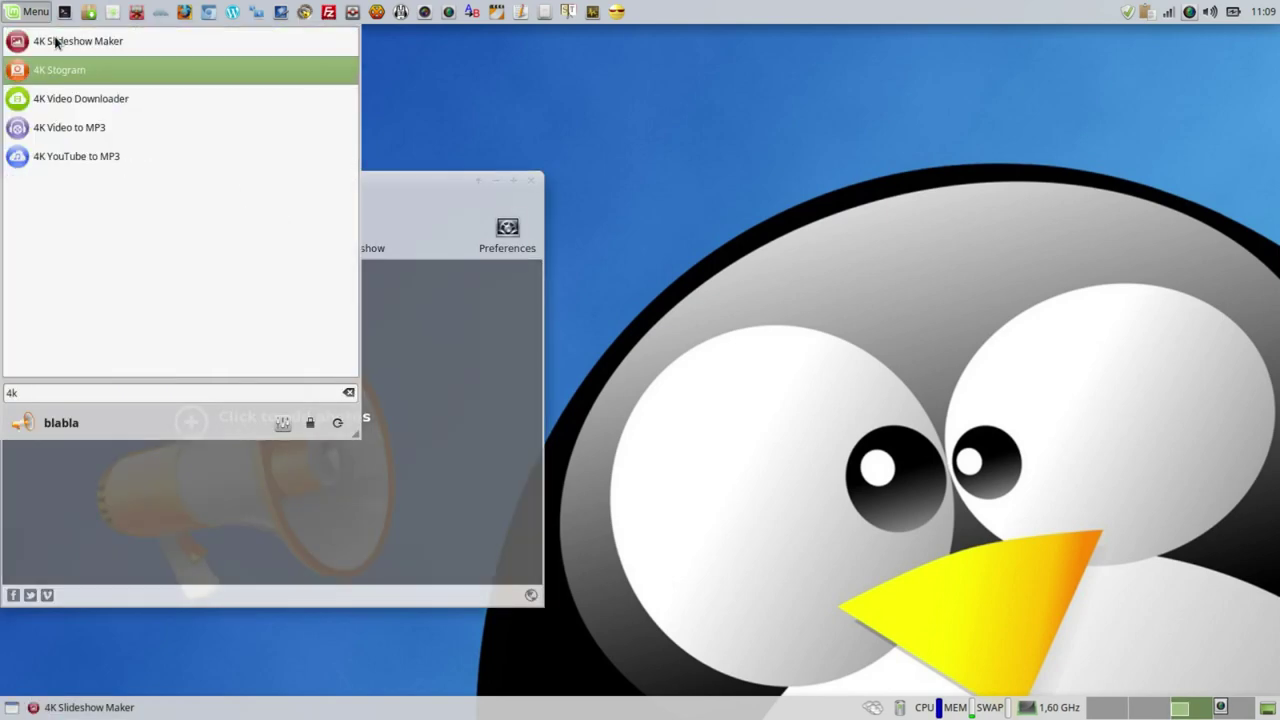
{"action": "key", "text": "Return"}
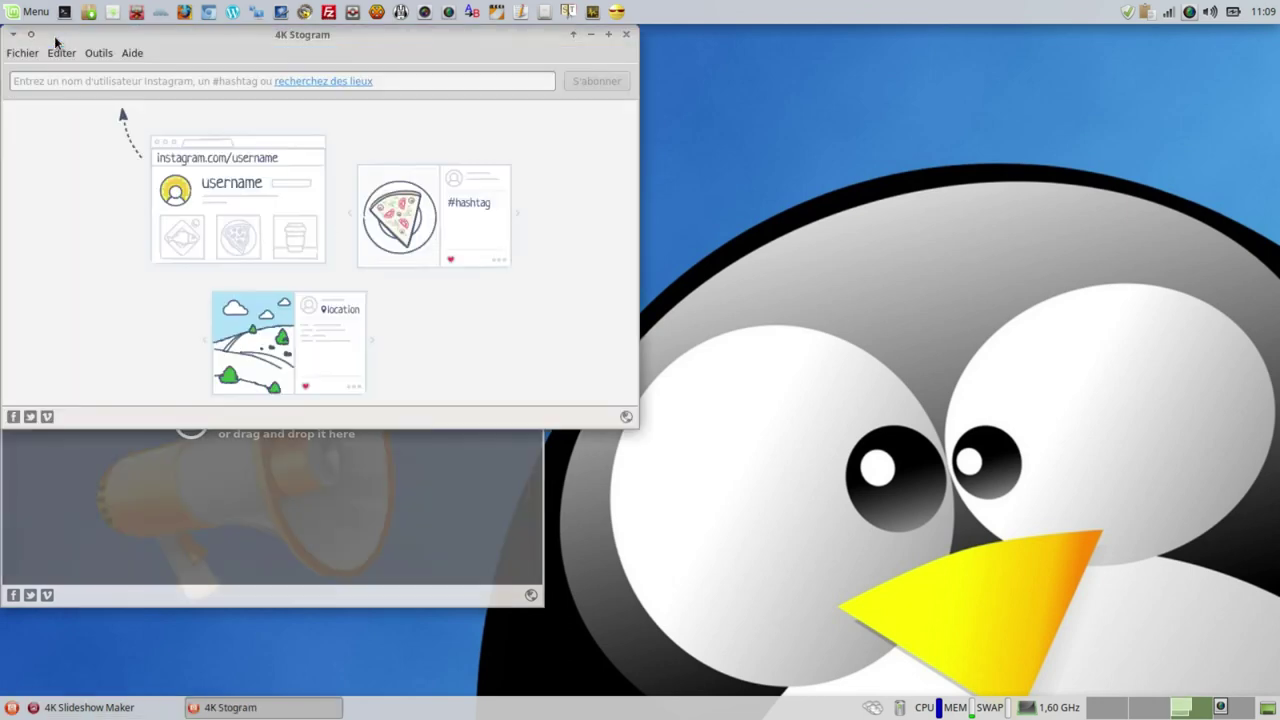
- Find and launch 4K Video Downloader, keeping 4K Slideshow Maker and 4K Stogram open
{"action": "key", "text": "super"}
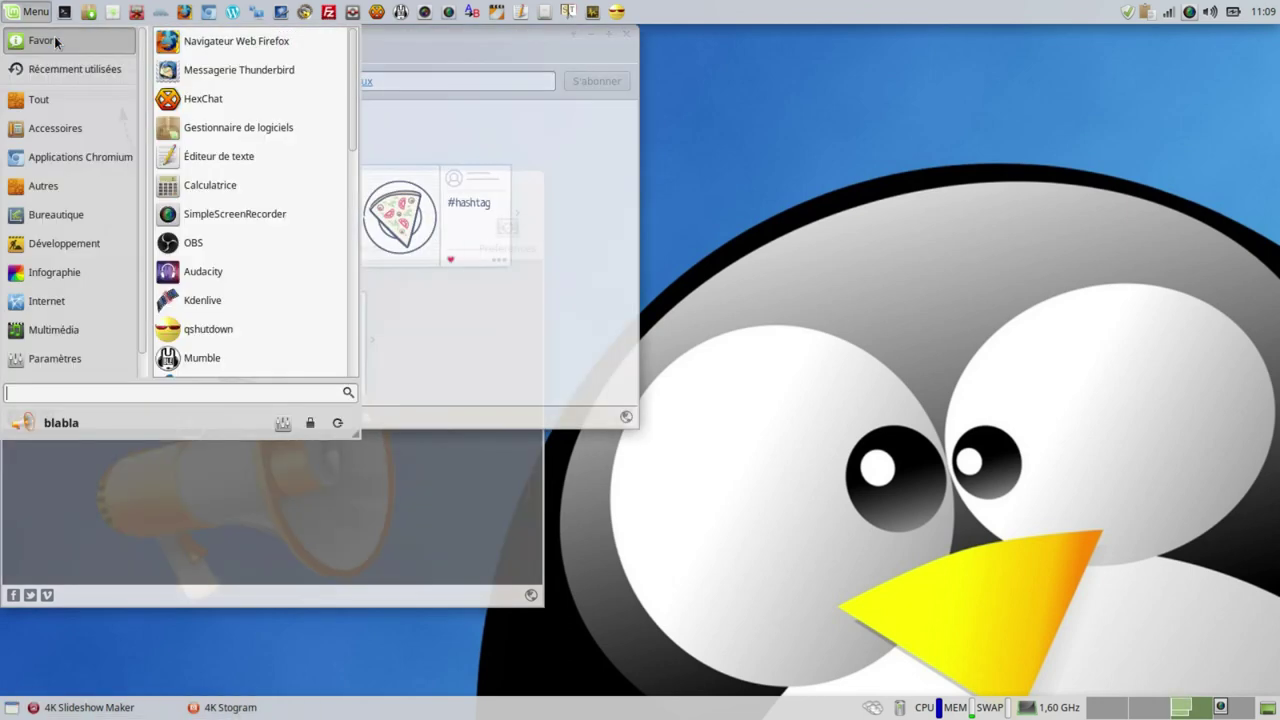
{"action": "type", "text": "4k"}
{"action": "key", "text": "Down"}
{"action": "key", "text": "Down"}
{"action": "key", "text": "Return"}
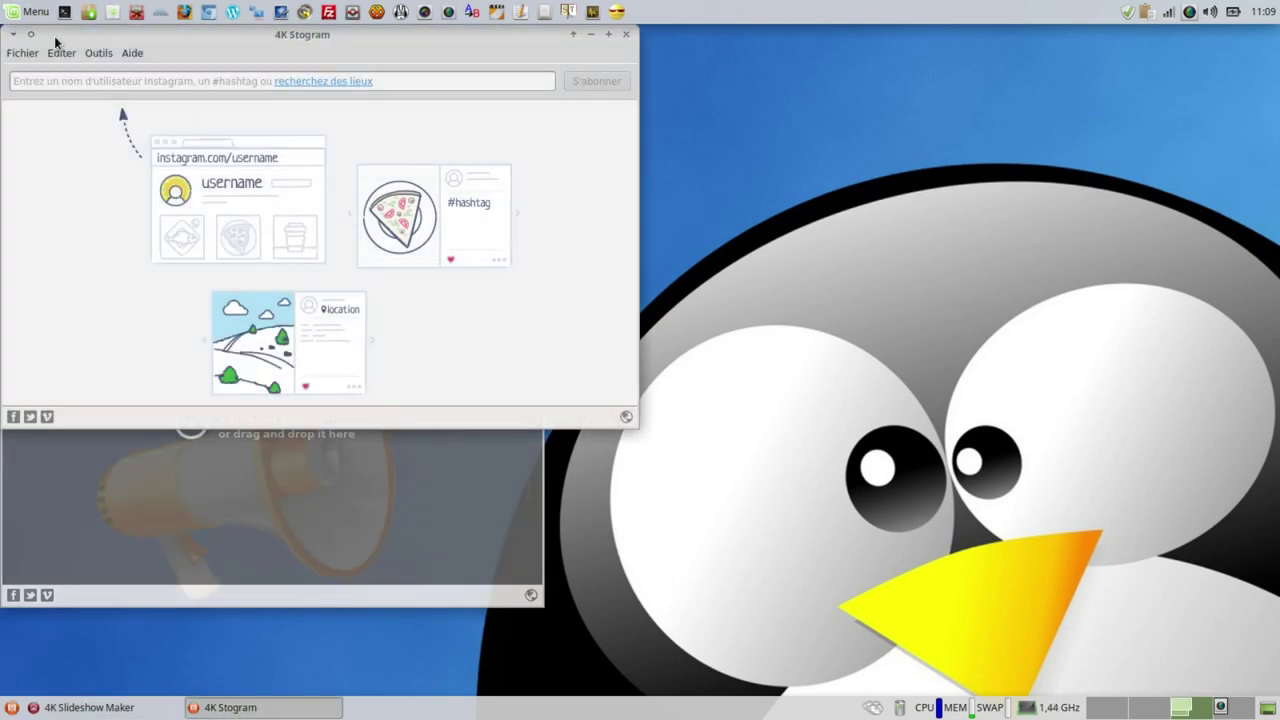
- Find 4K Video to MP3 among the 4K applications and launch it, keeping the other three open
{"action": "key", "text": "super"}
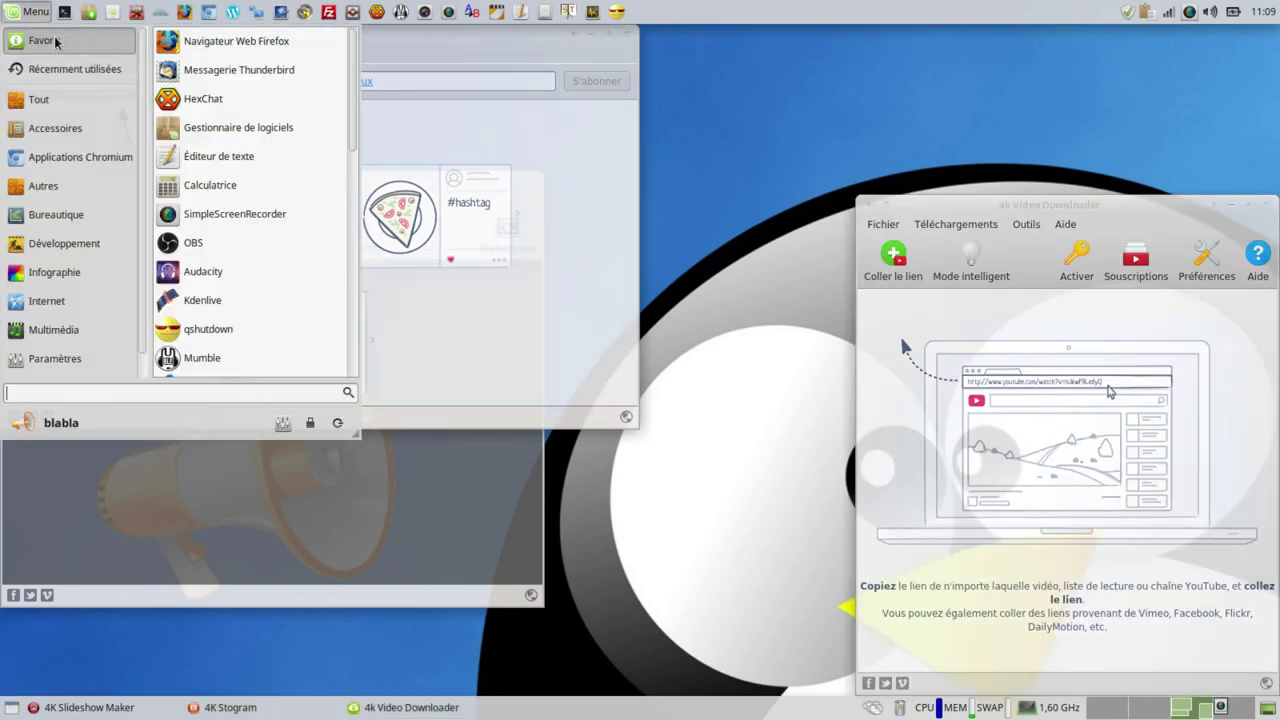
{"action": "type", "text": "4k"}
{"action": "key", "text": "Down"}
{"action": "key", "text": "Down"}
{"action": "key", "text": "Down"}
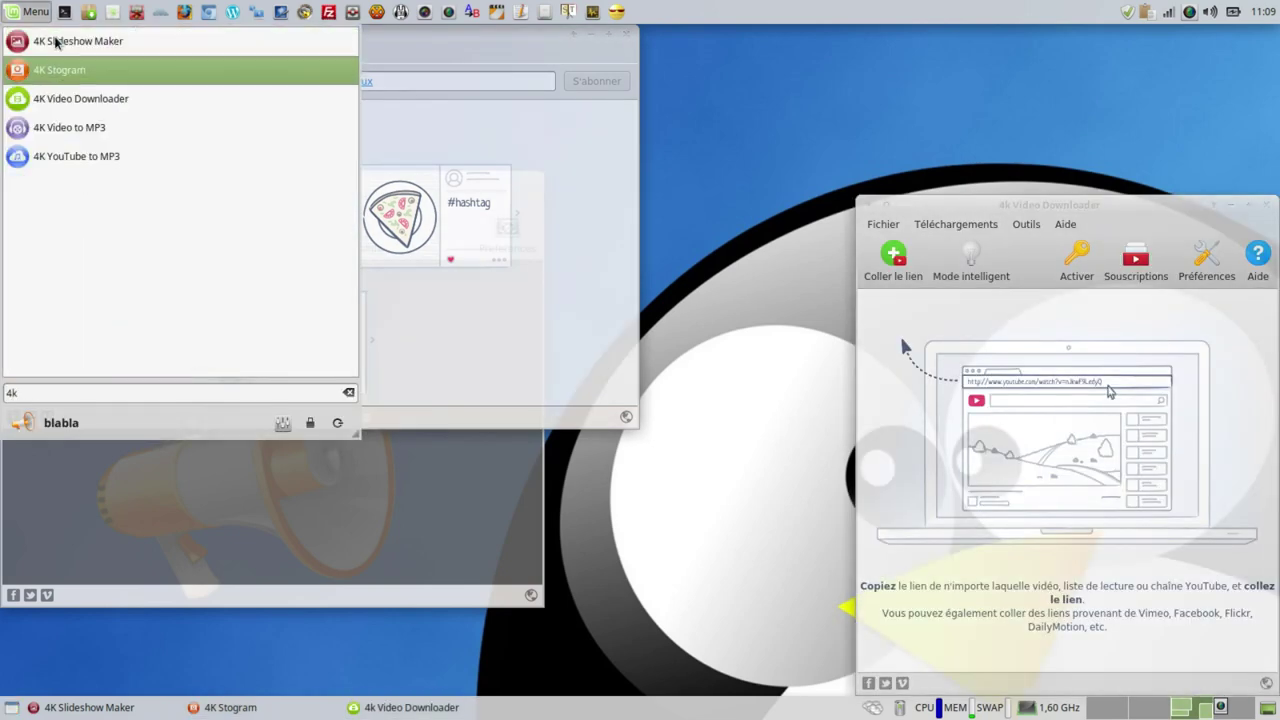
{"action": "key", "text": "Return"}
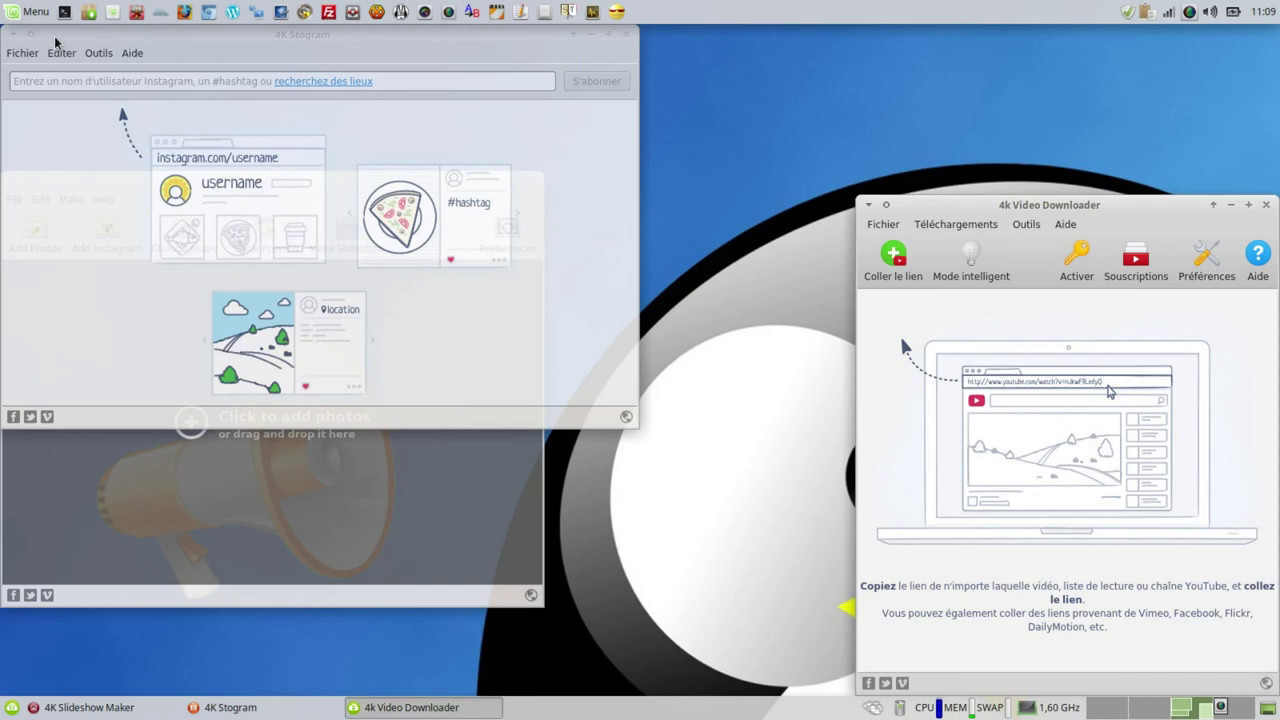
- Find and launch 4K YouTube to MP3 so that all five 4K applications are open together
{"action": "key", "text": "super"}
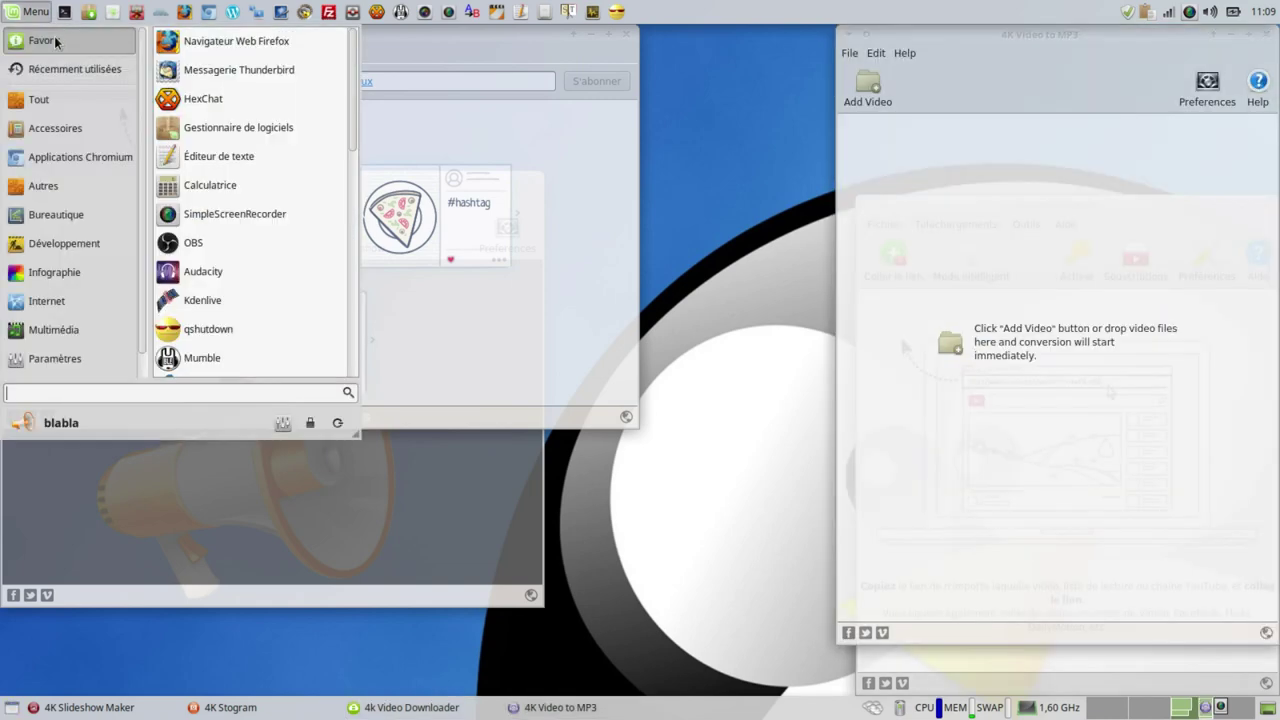
{"action": "type", "text": "4k"}
{"action": "key", "text": "Down"}
{"action": "key", "text": "Down"}
{"action": "key", "text": "Down"}
{"action": "key", "text": "Down"}
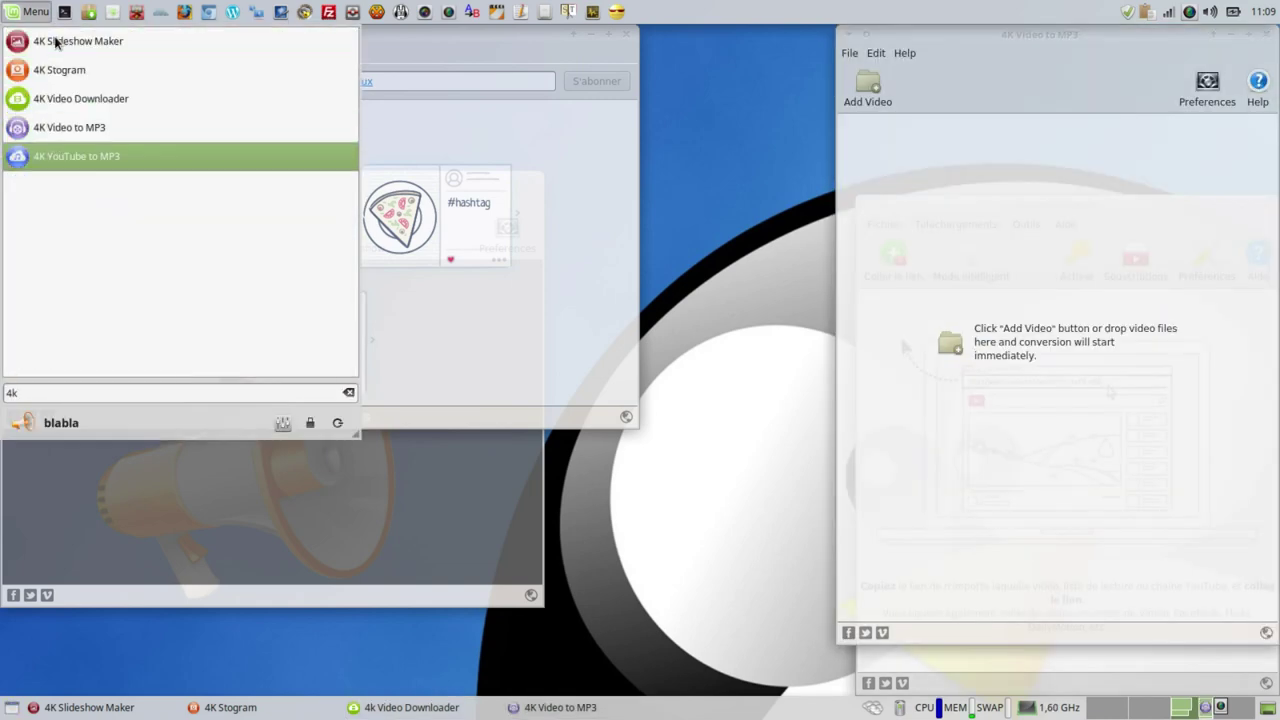
{"action": "key", "text": "Return"}
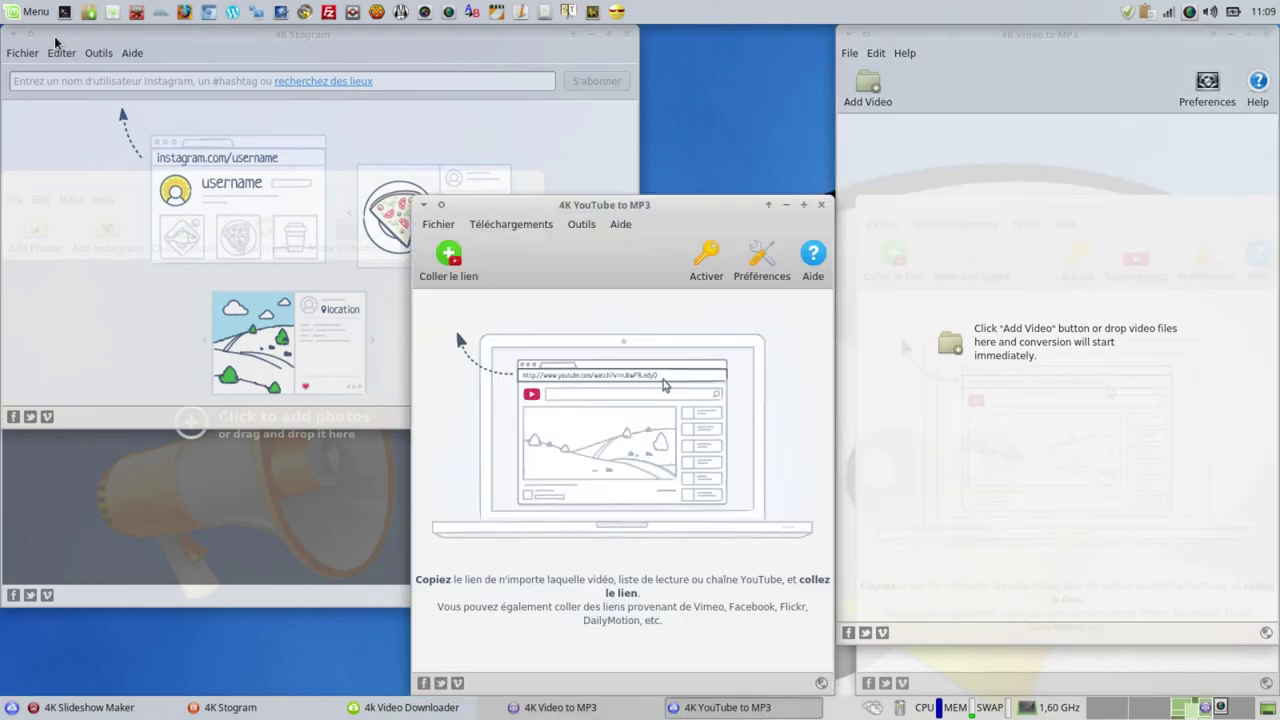